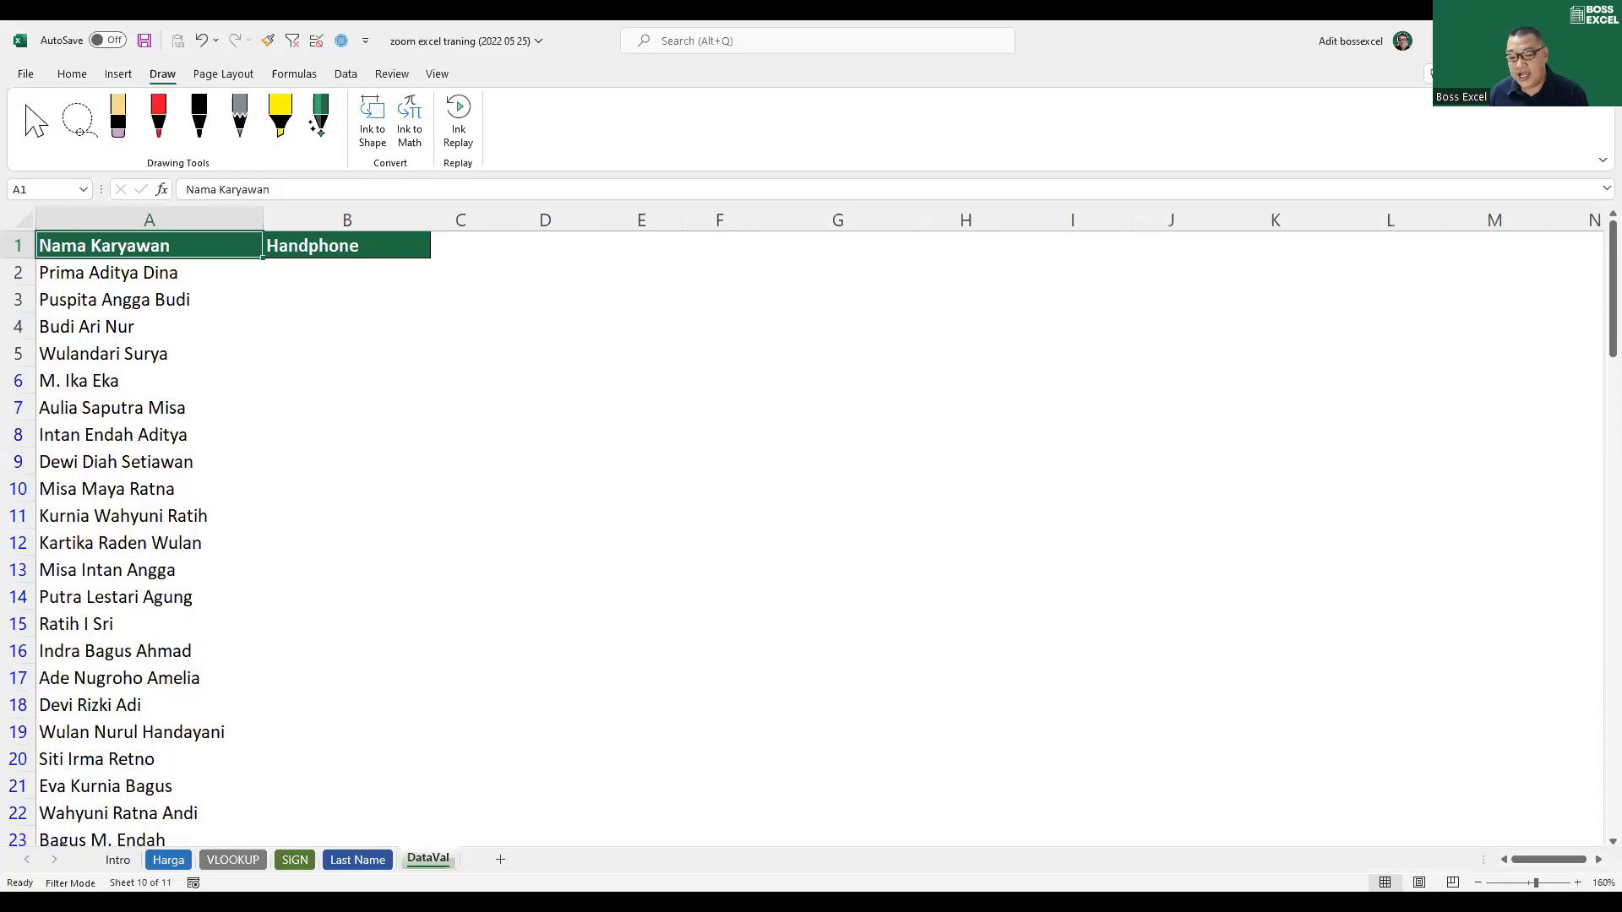
Switch to the SIGN sheet with the stock price table.
left_click(304, 859)
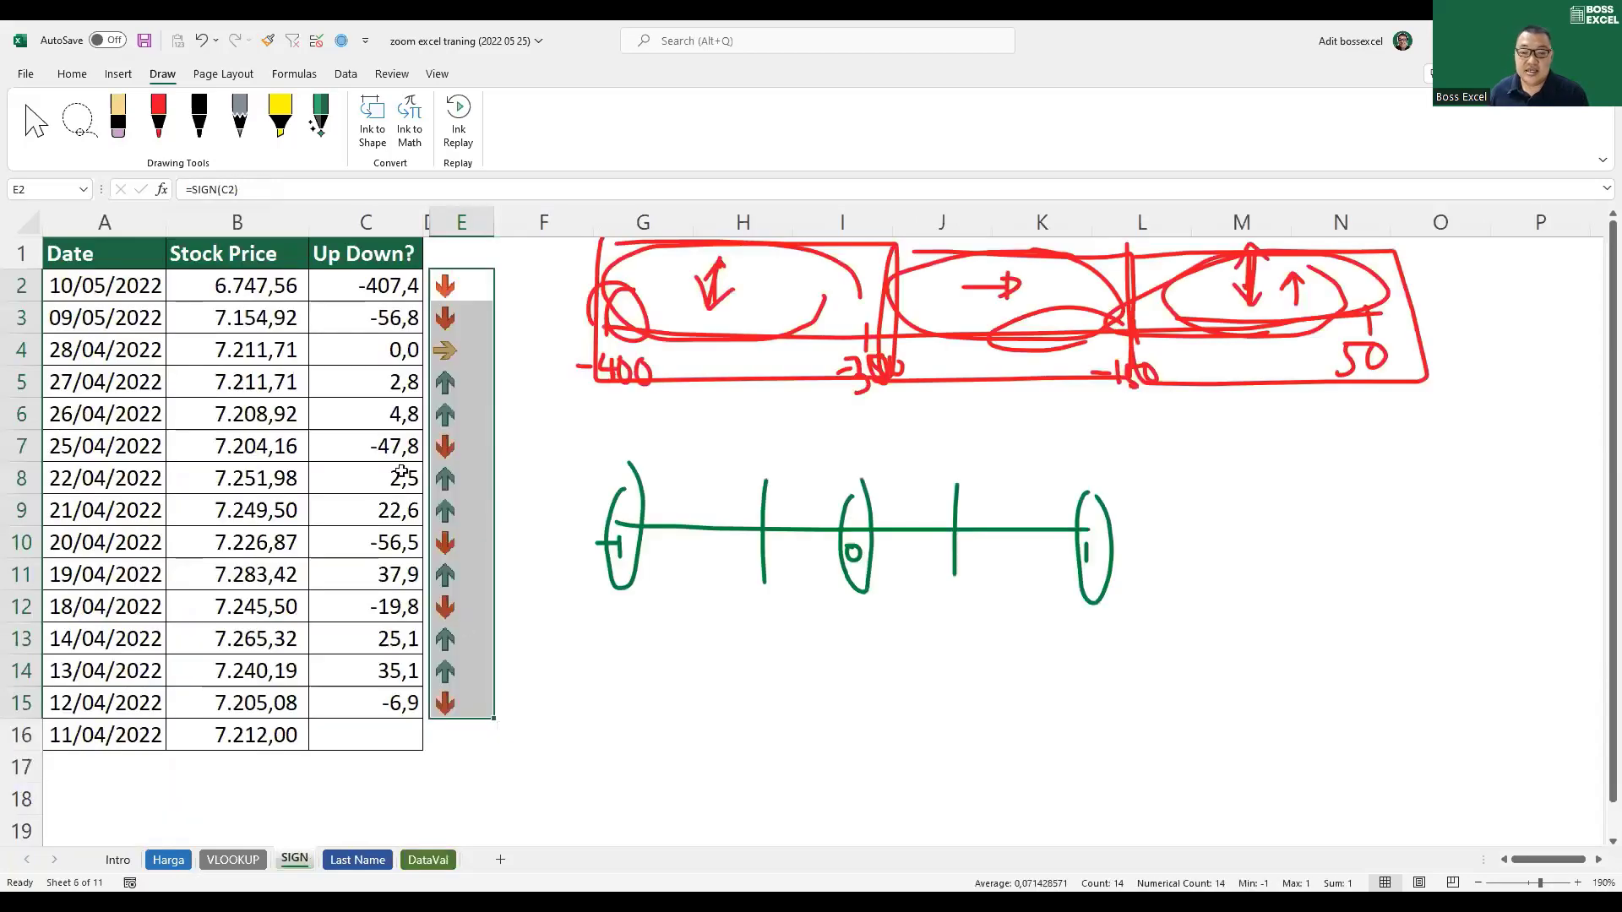
left_click(452, 285)
left_click(382, 289)
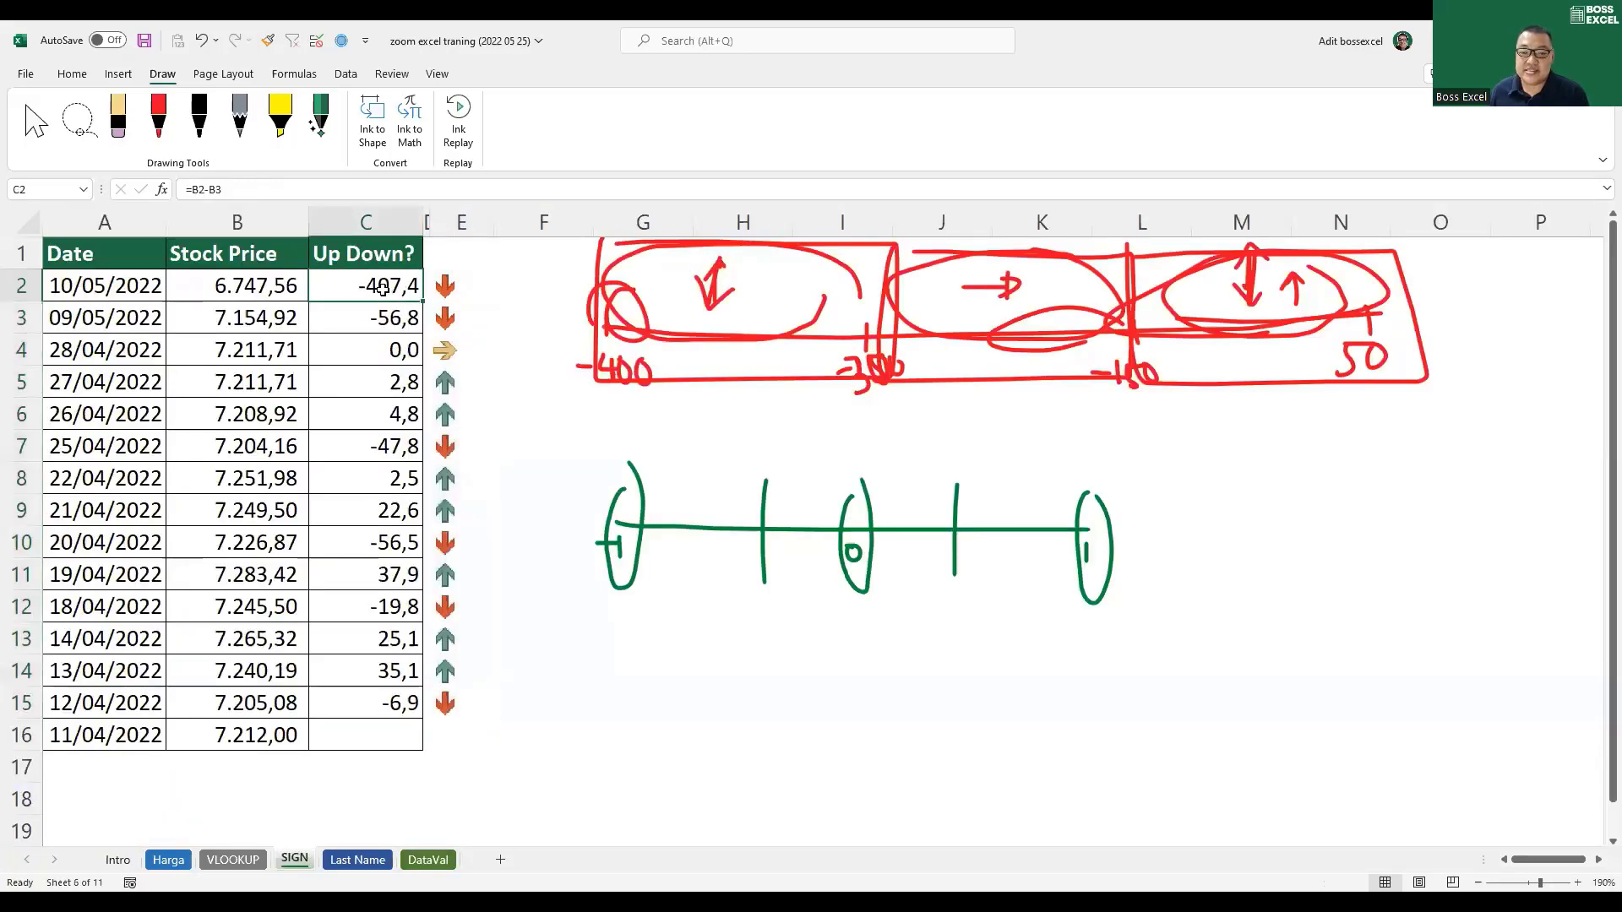
left_click_drag(383, 289, 397, 701)
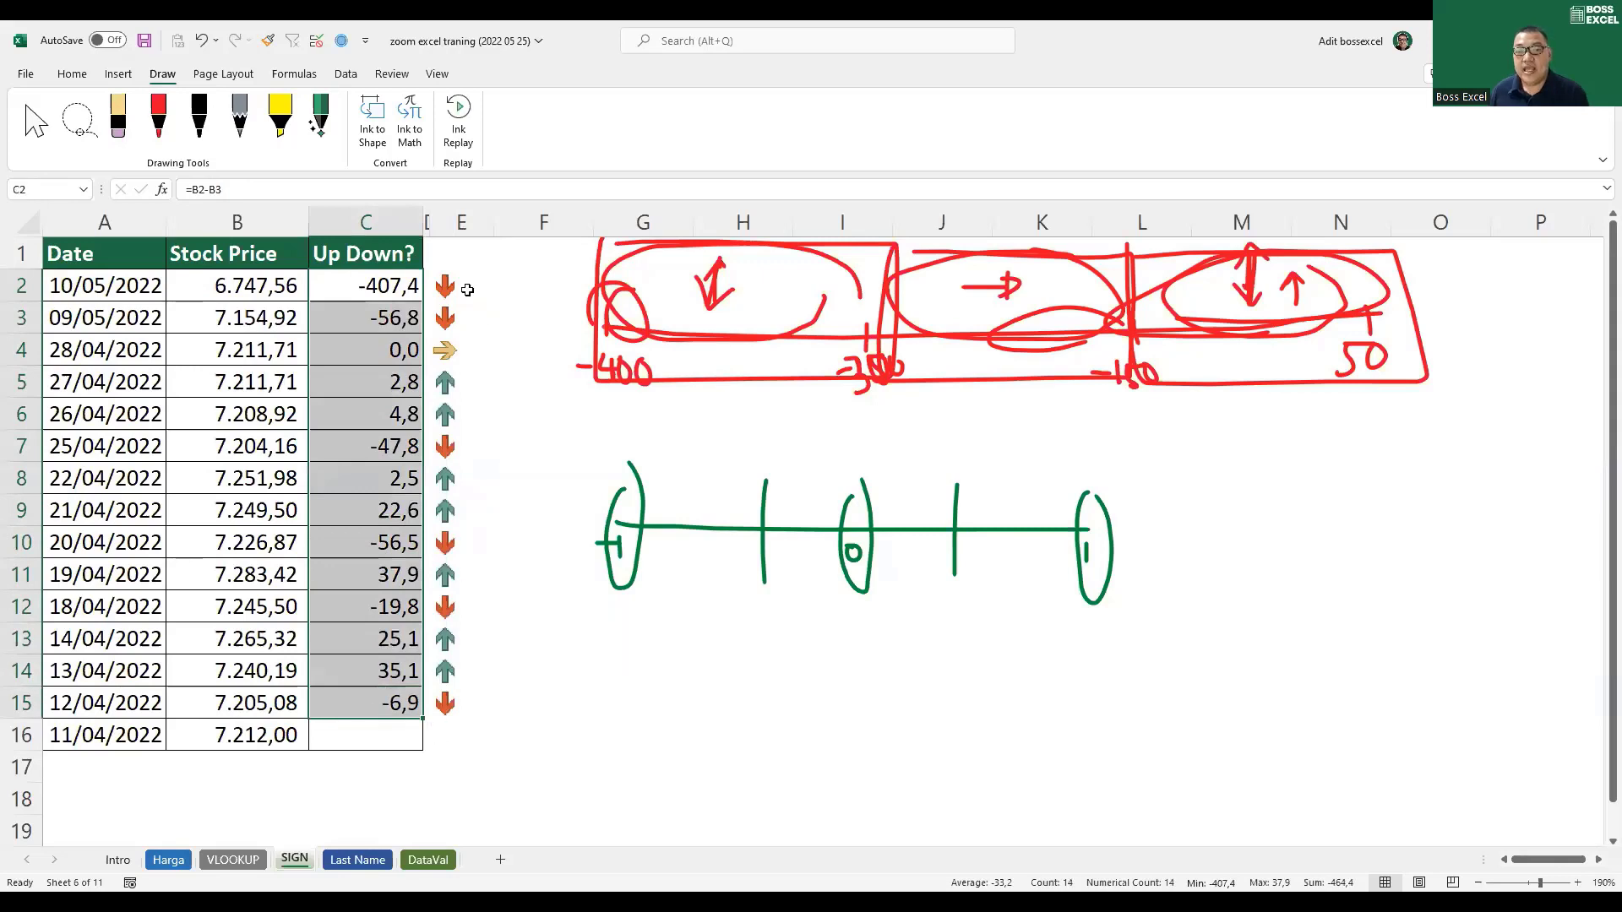
left_click_drag(467, 290, 467, 700)
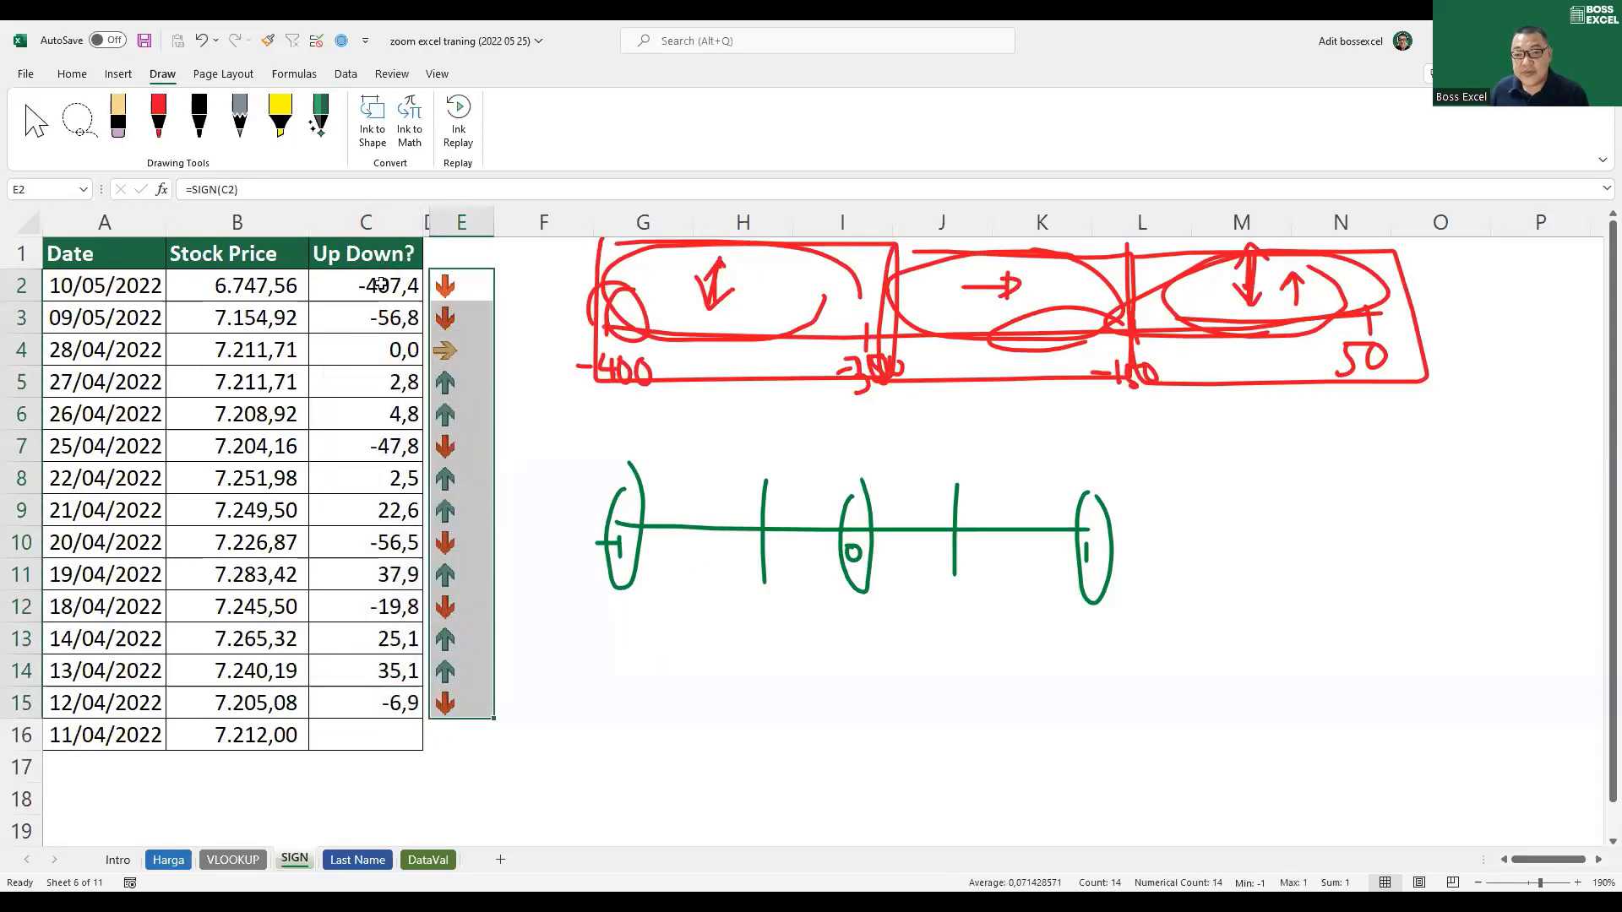
left_click_drag(381, 285, 394, 703)
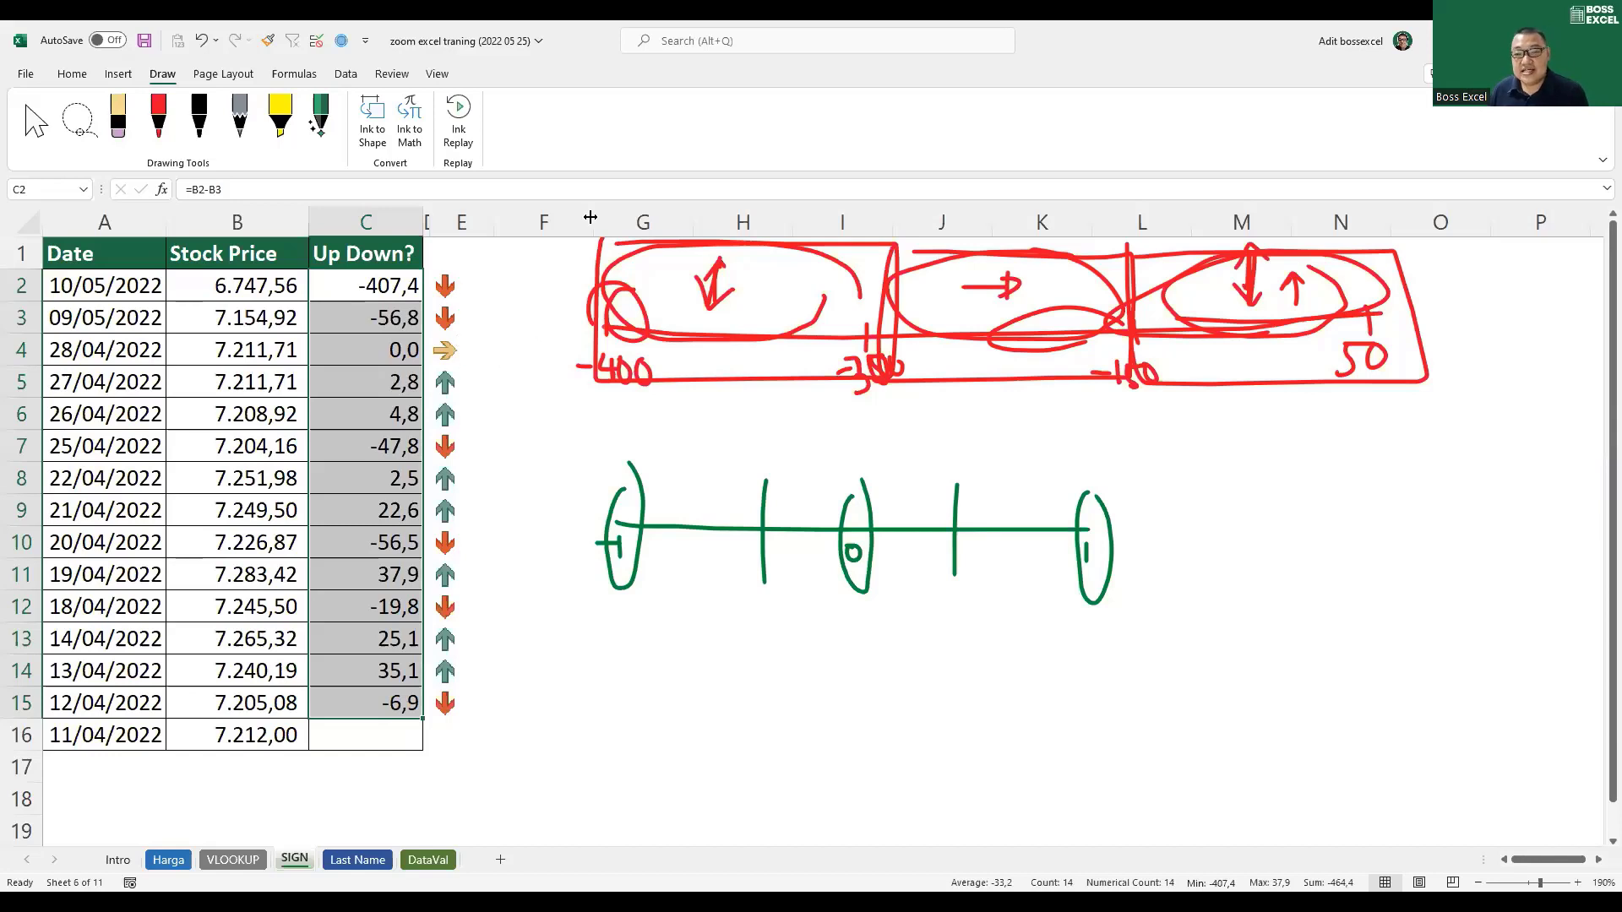
Look at the existing conditional formatting rules list, then close it.
left_click(71, 75)
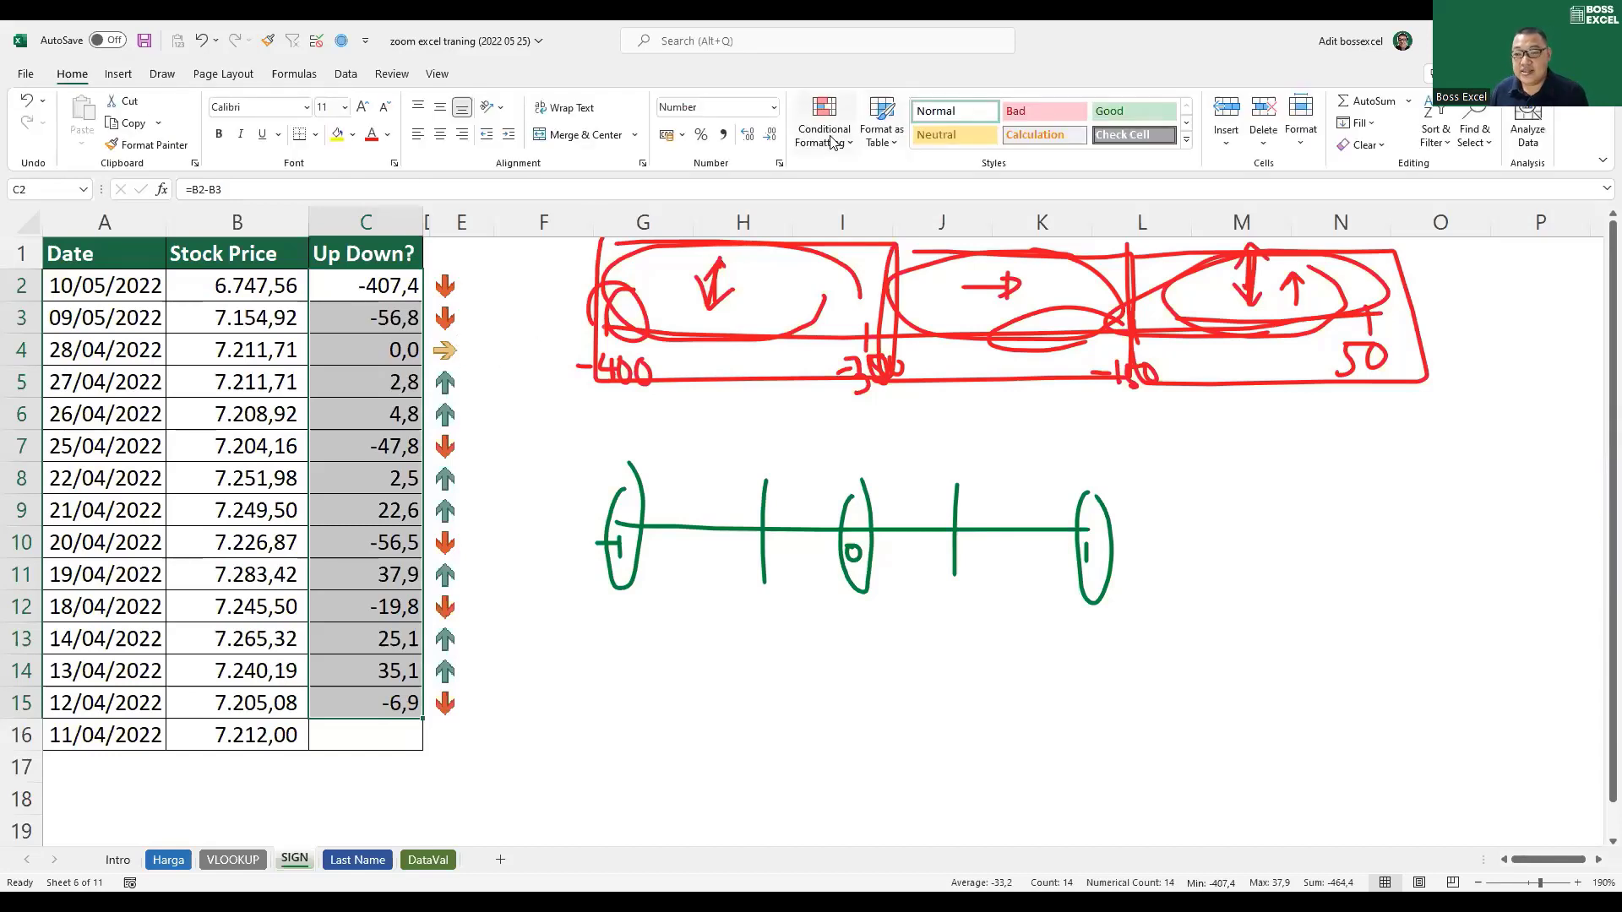
left_click(824, 122)
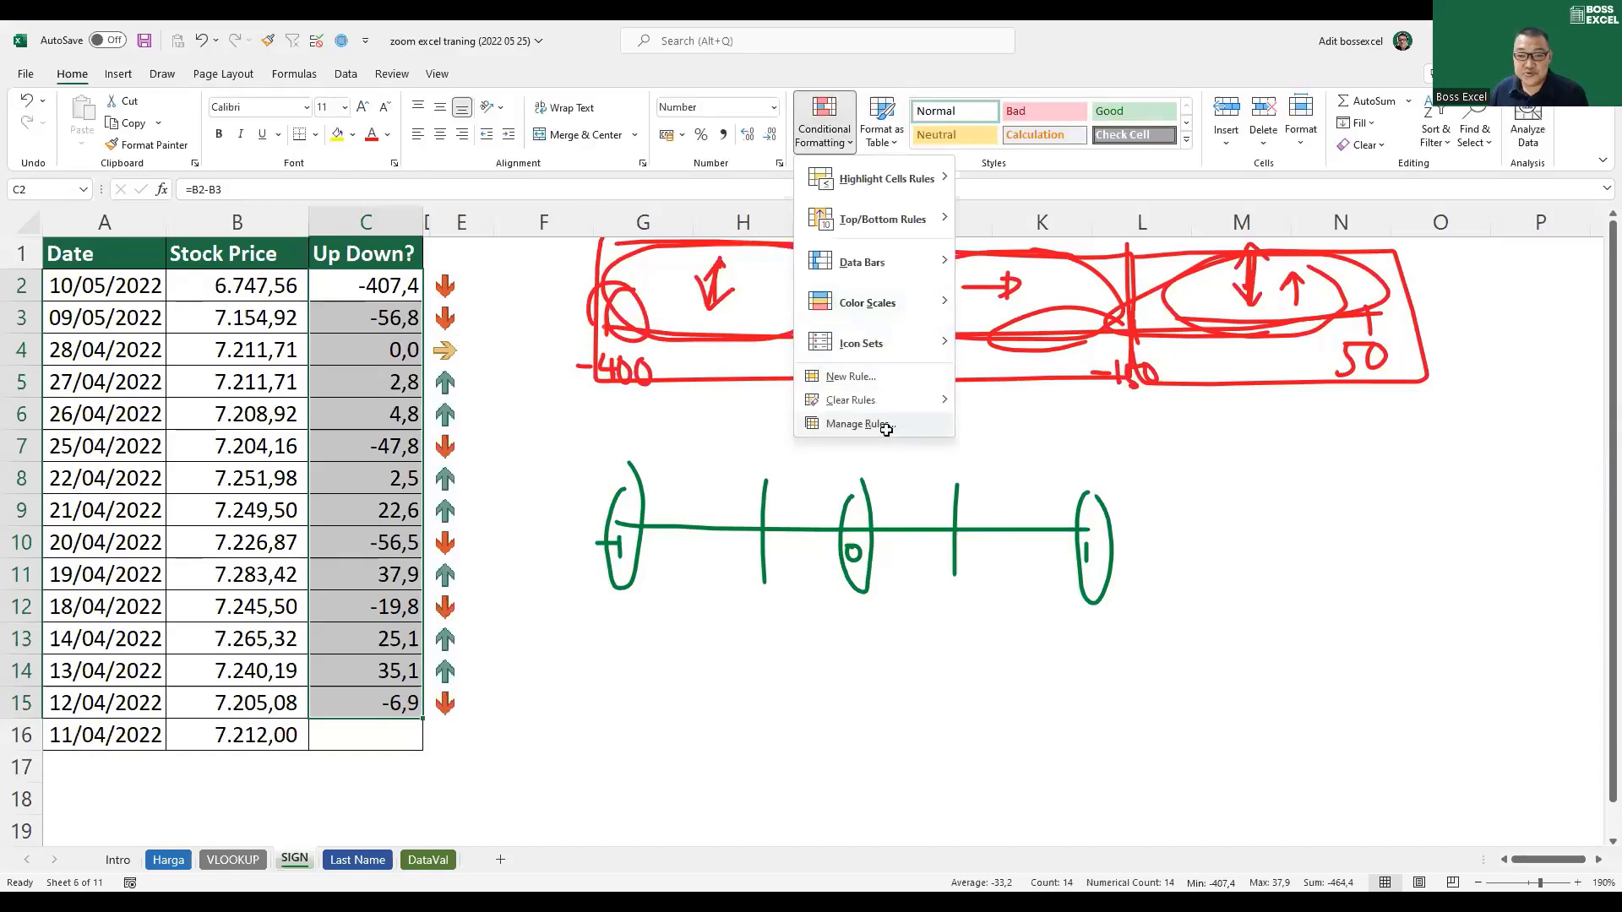
left_click(912, 422)
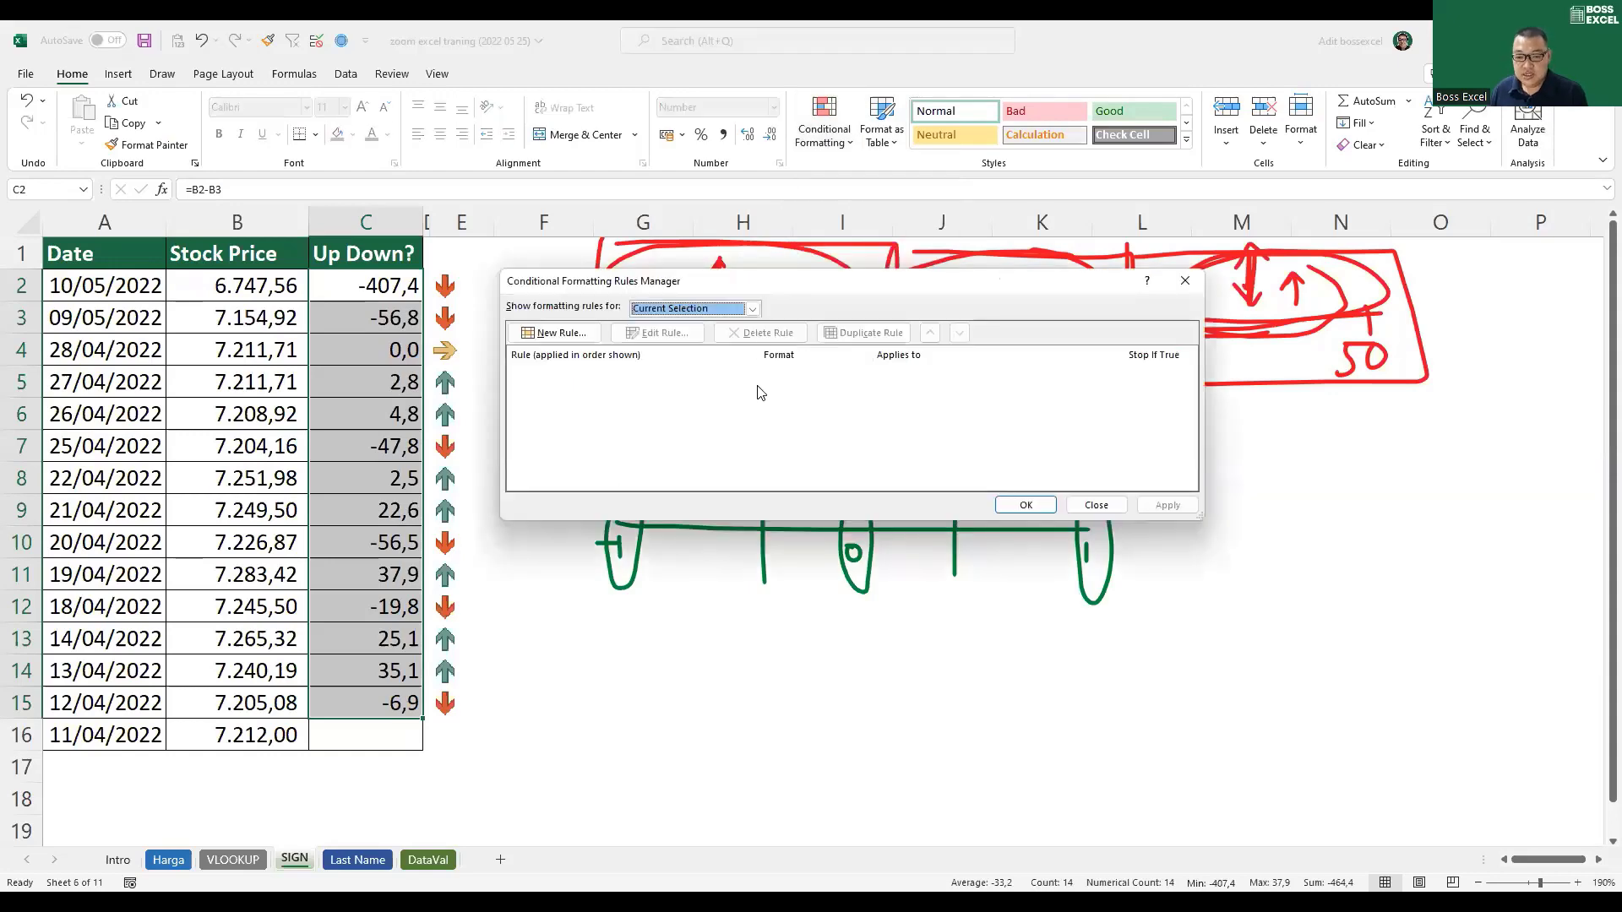
key("Escape")
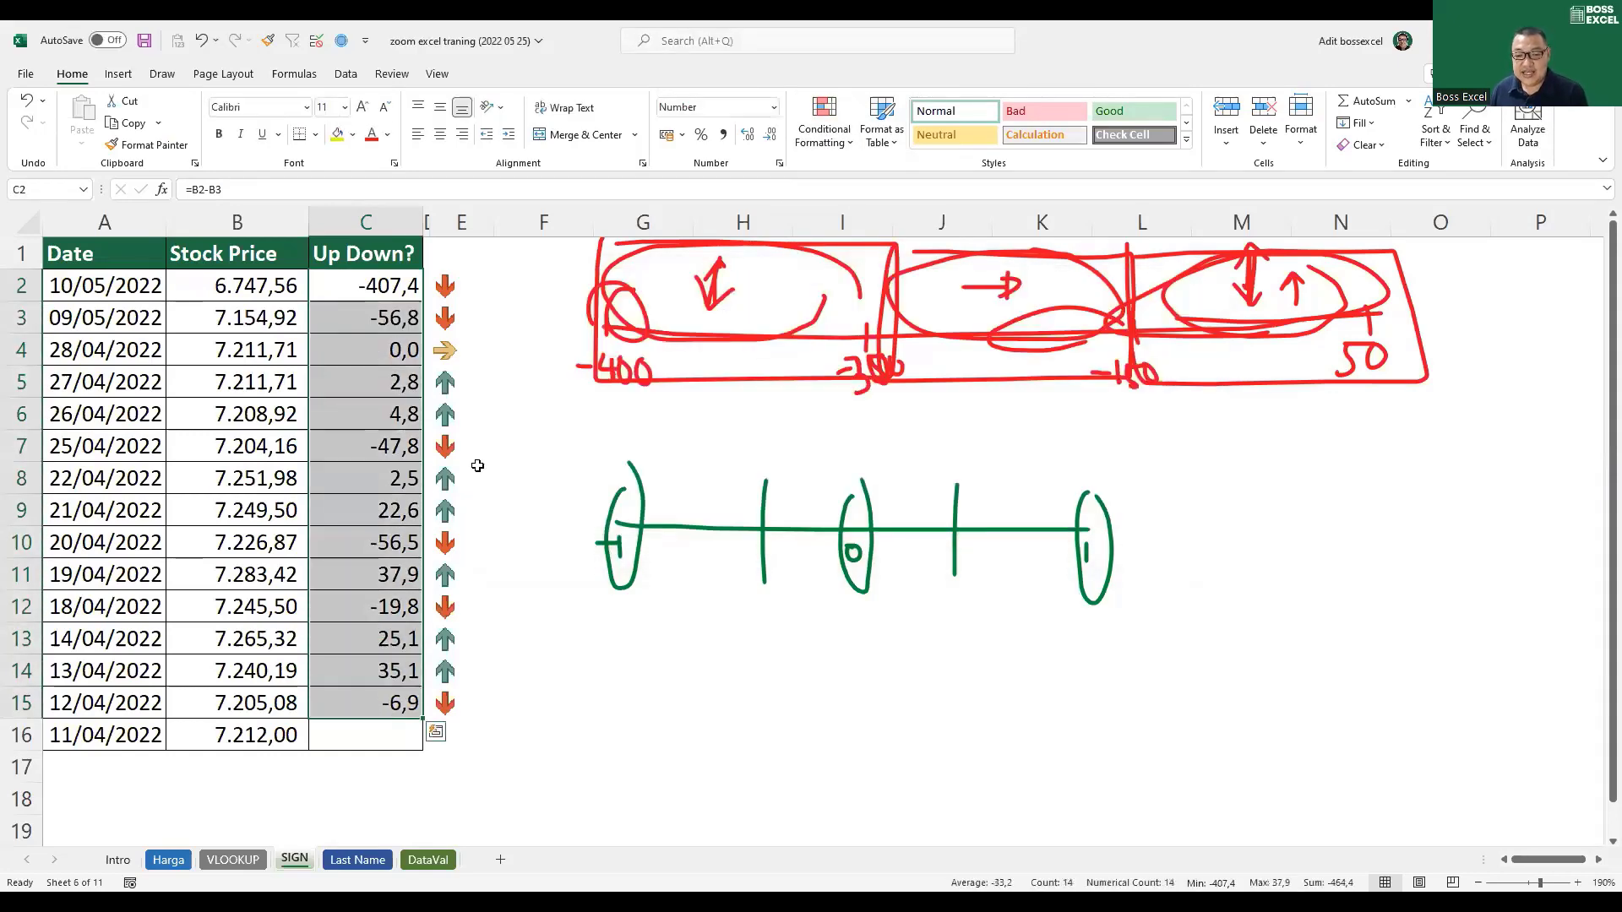
Apply the 3 Arrows (Colored) icon set to the Up Down? values in C2:C15.
left_click_drag(454, 285, 448, 701)
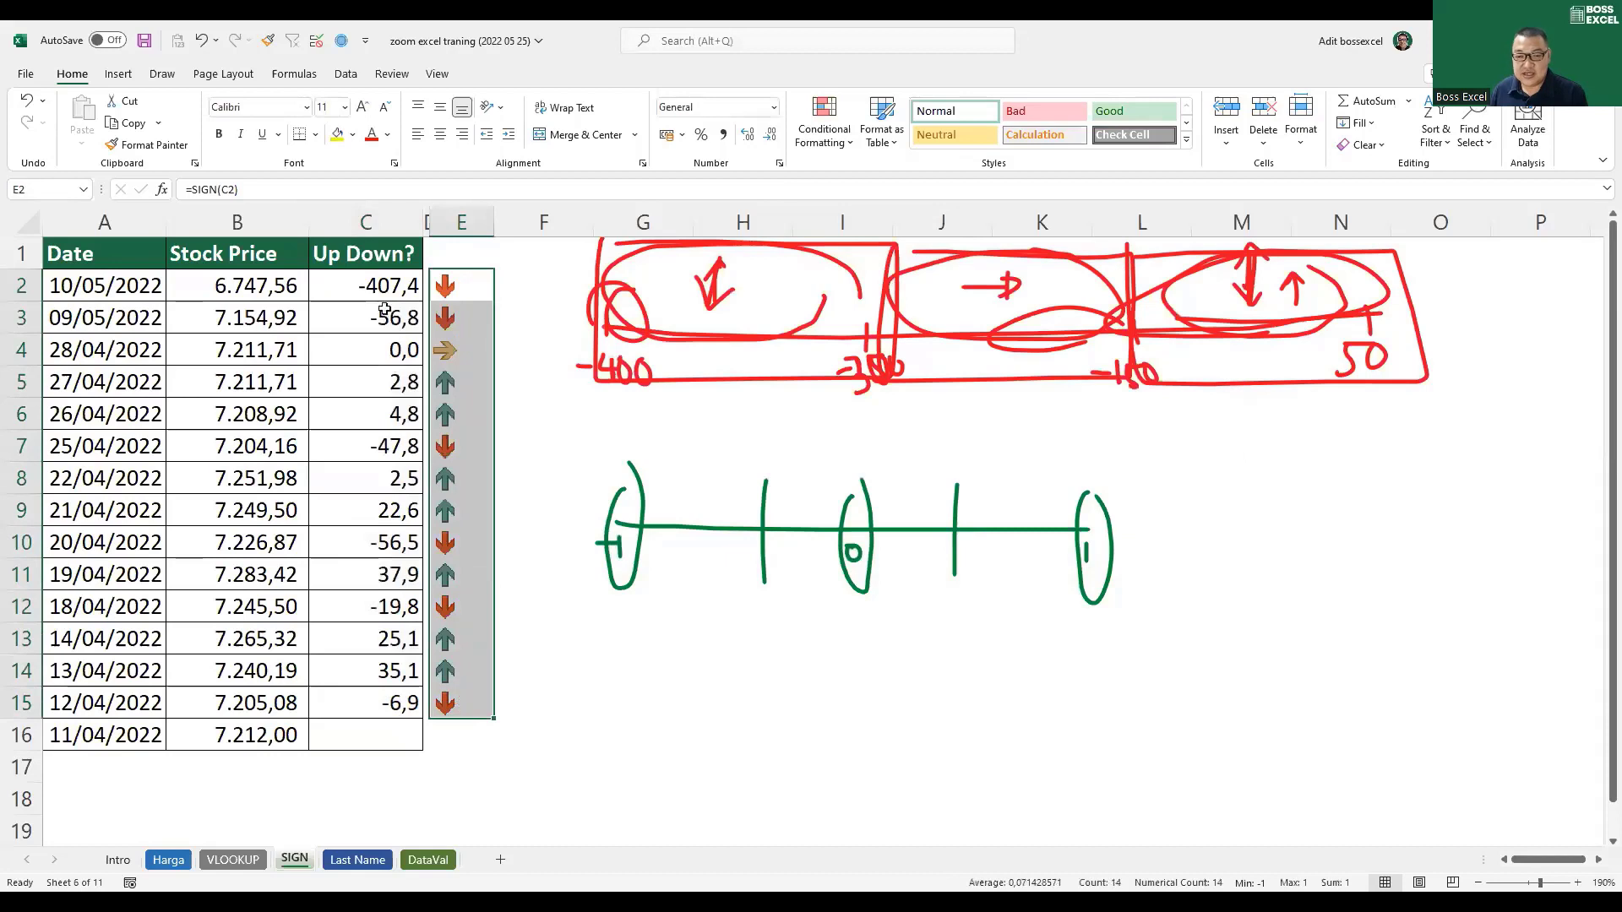
mouse_move(376, 286)
left_mouse_down()
mouse_move(344, 686)
mouse_move(364, 705)
left_mouse_up()
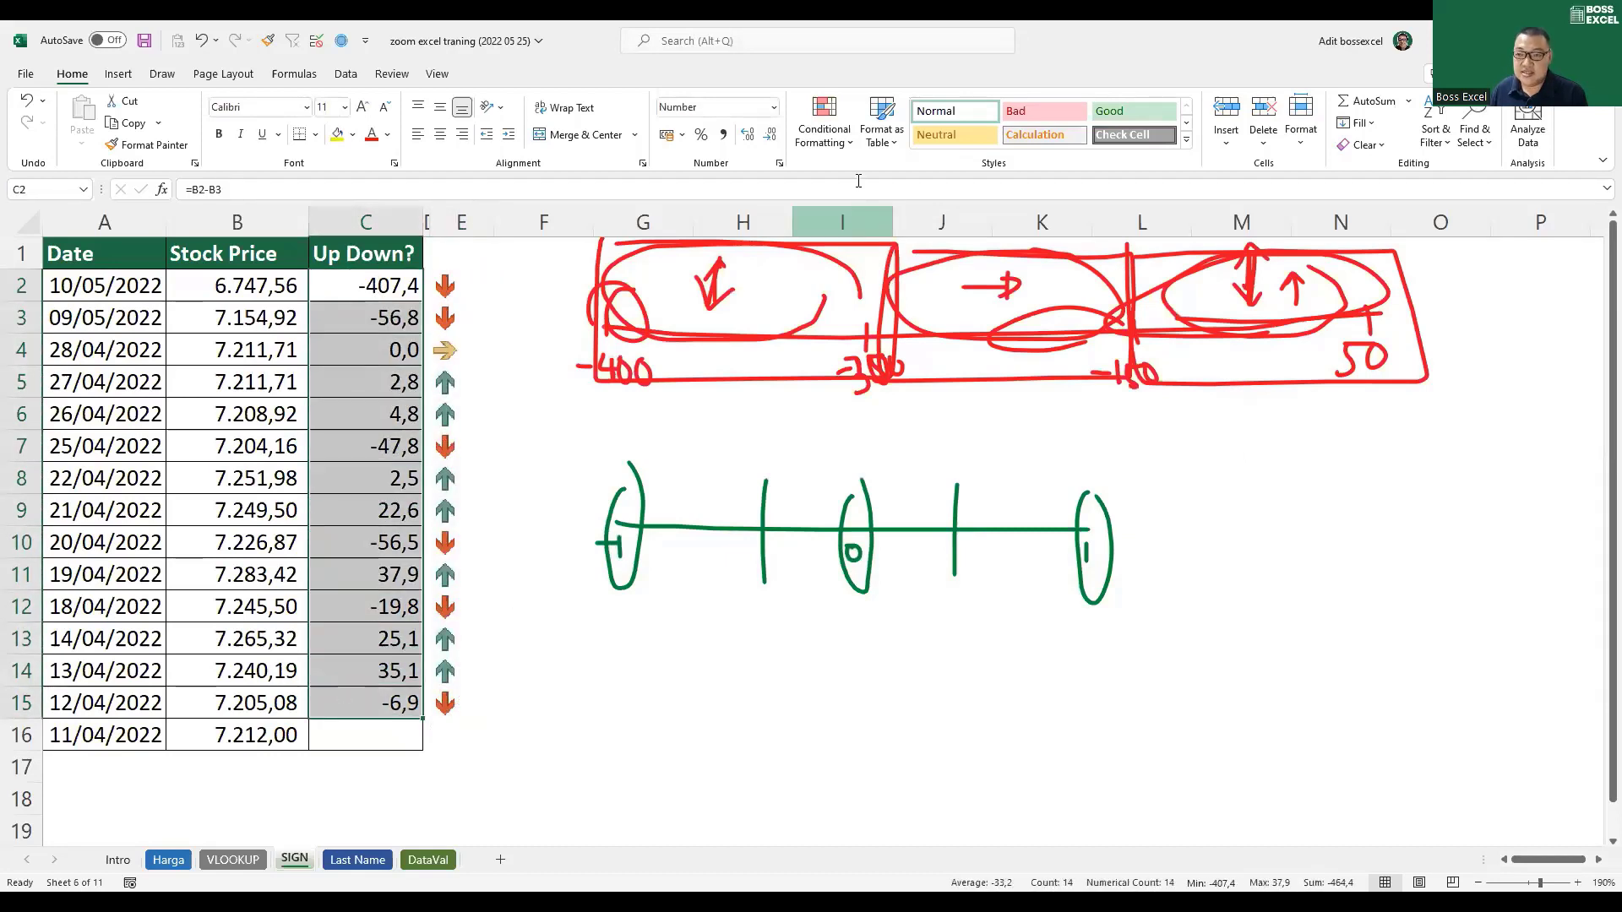
left_click(824, 127)
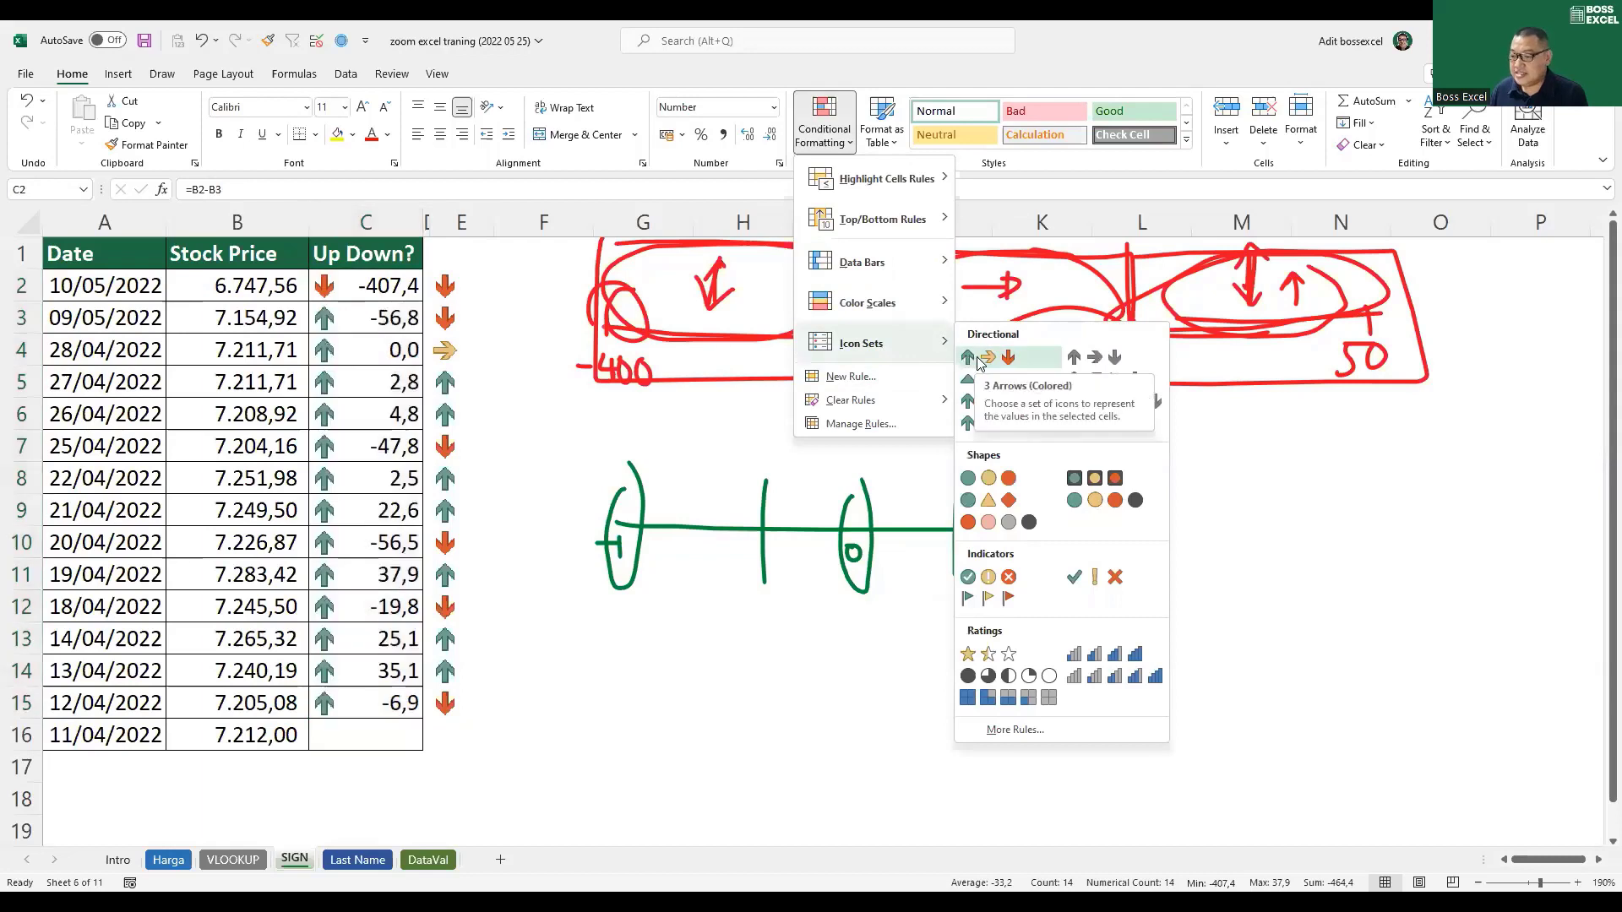
left_click(980, 359)
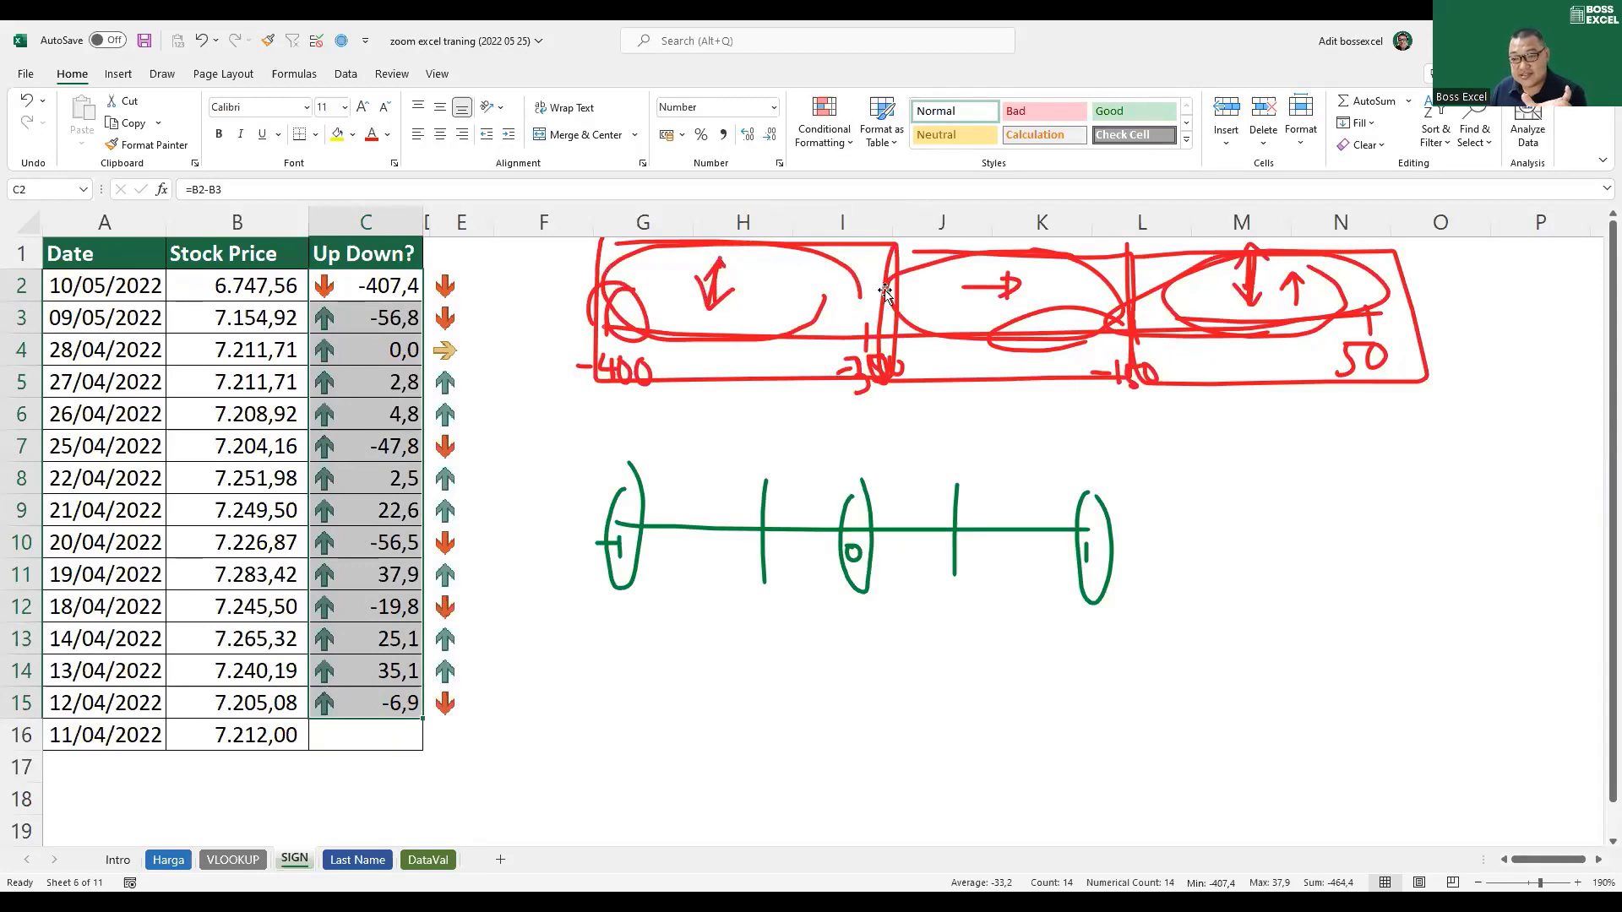
Open the Icon Set rule for editing from the Conditional Formatting Rules Manager.
left_click(838, 148)
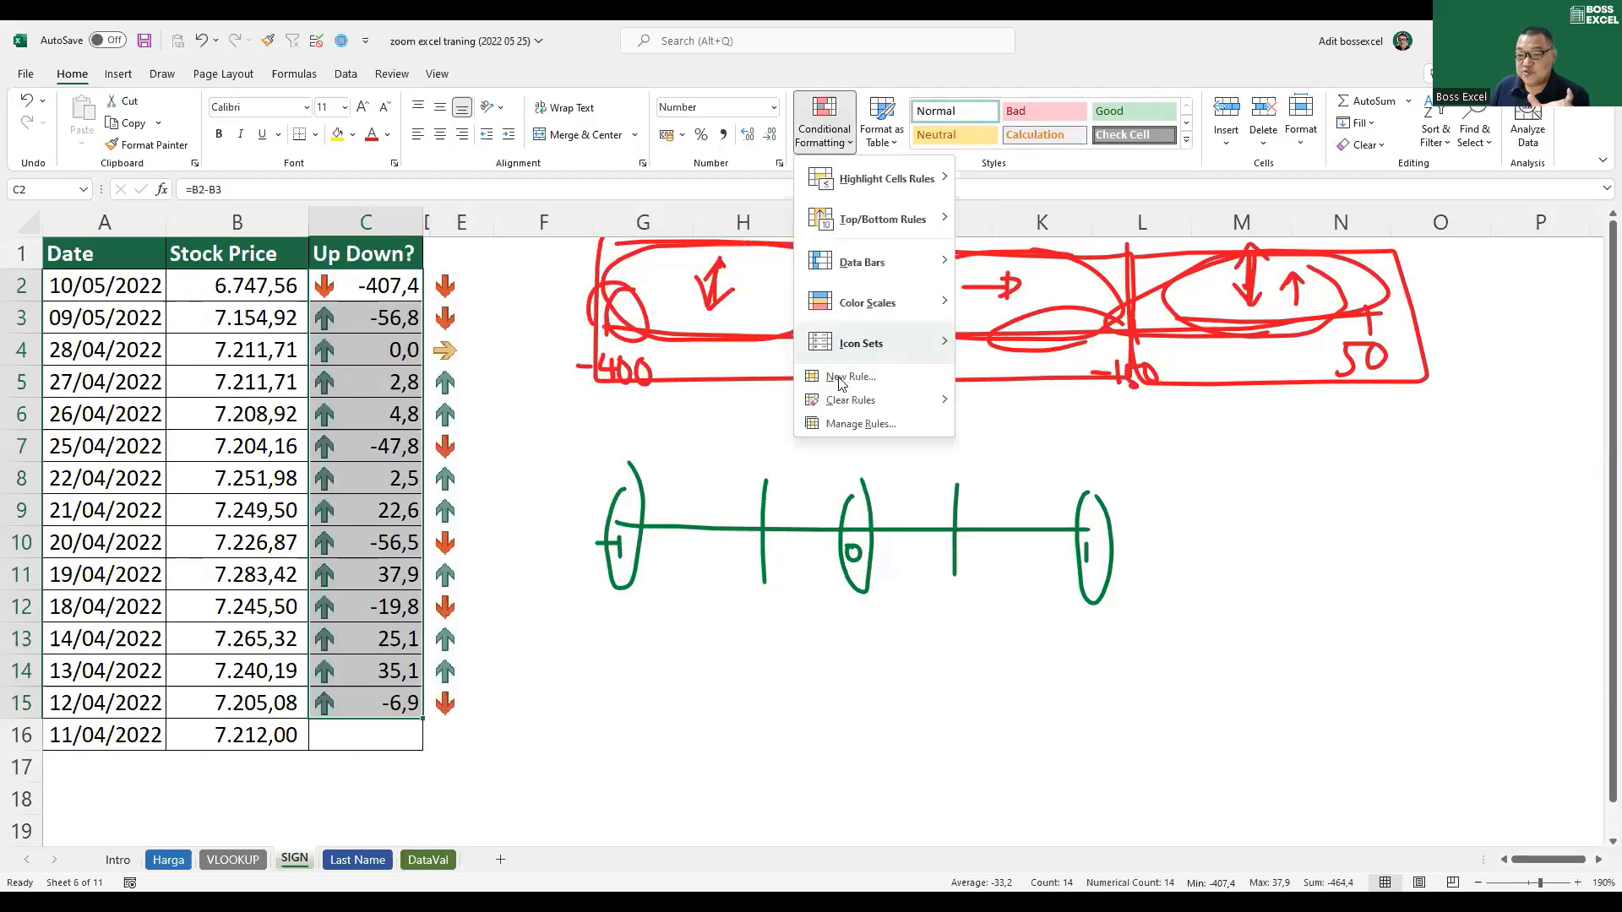
left_click(873, 432)
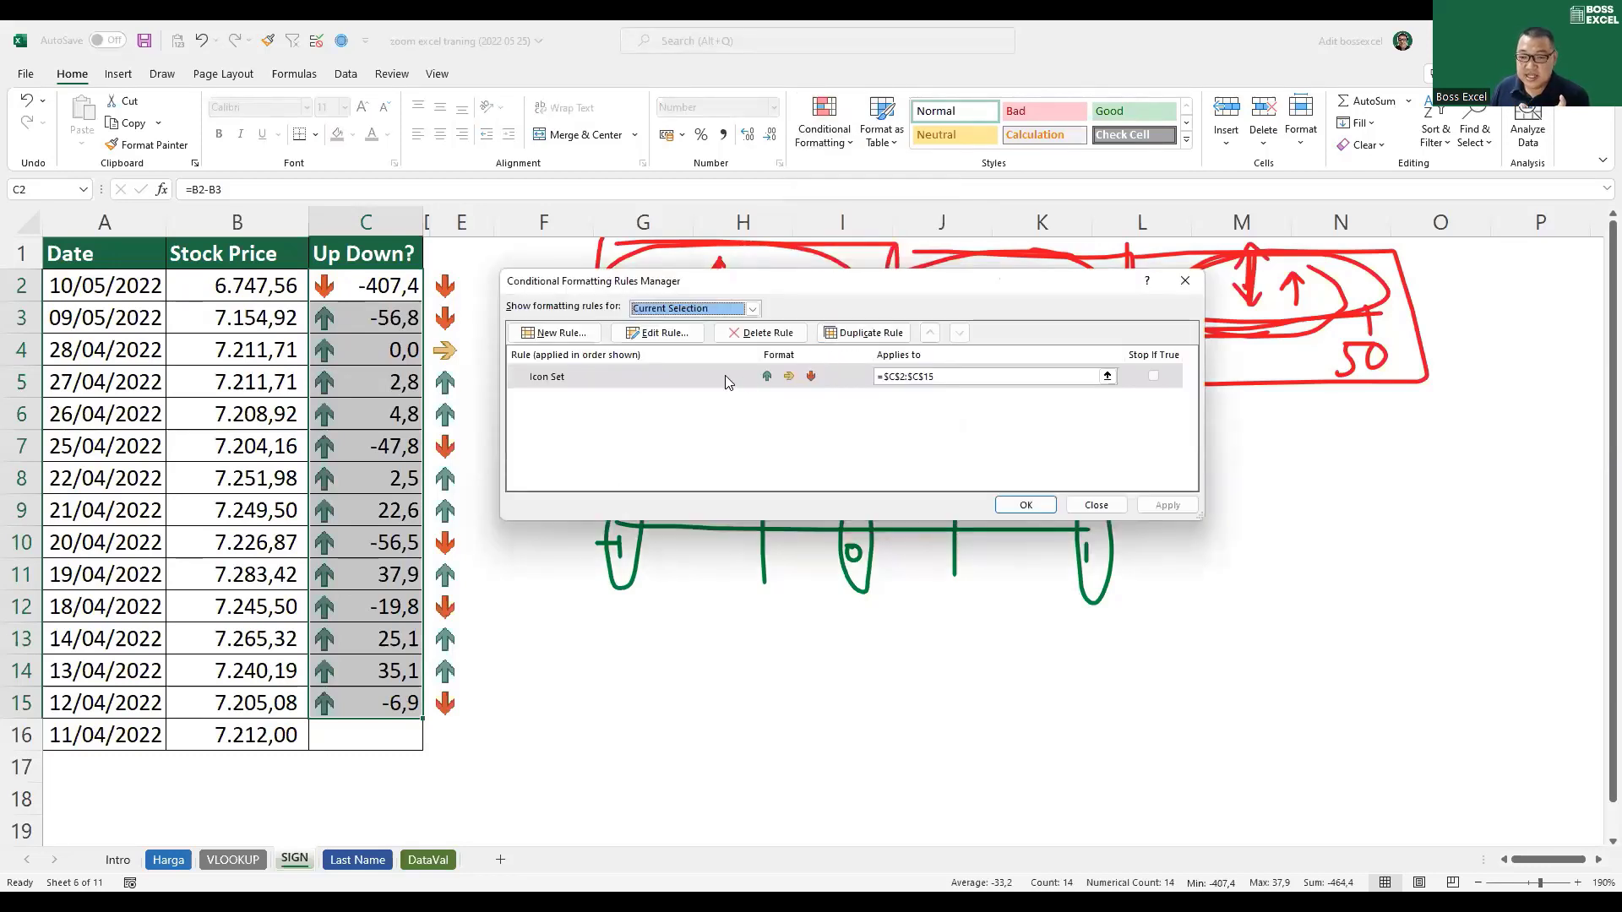
left_click(726, 382)
double_click(726, 382)
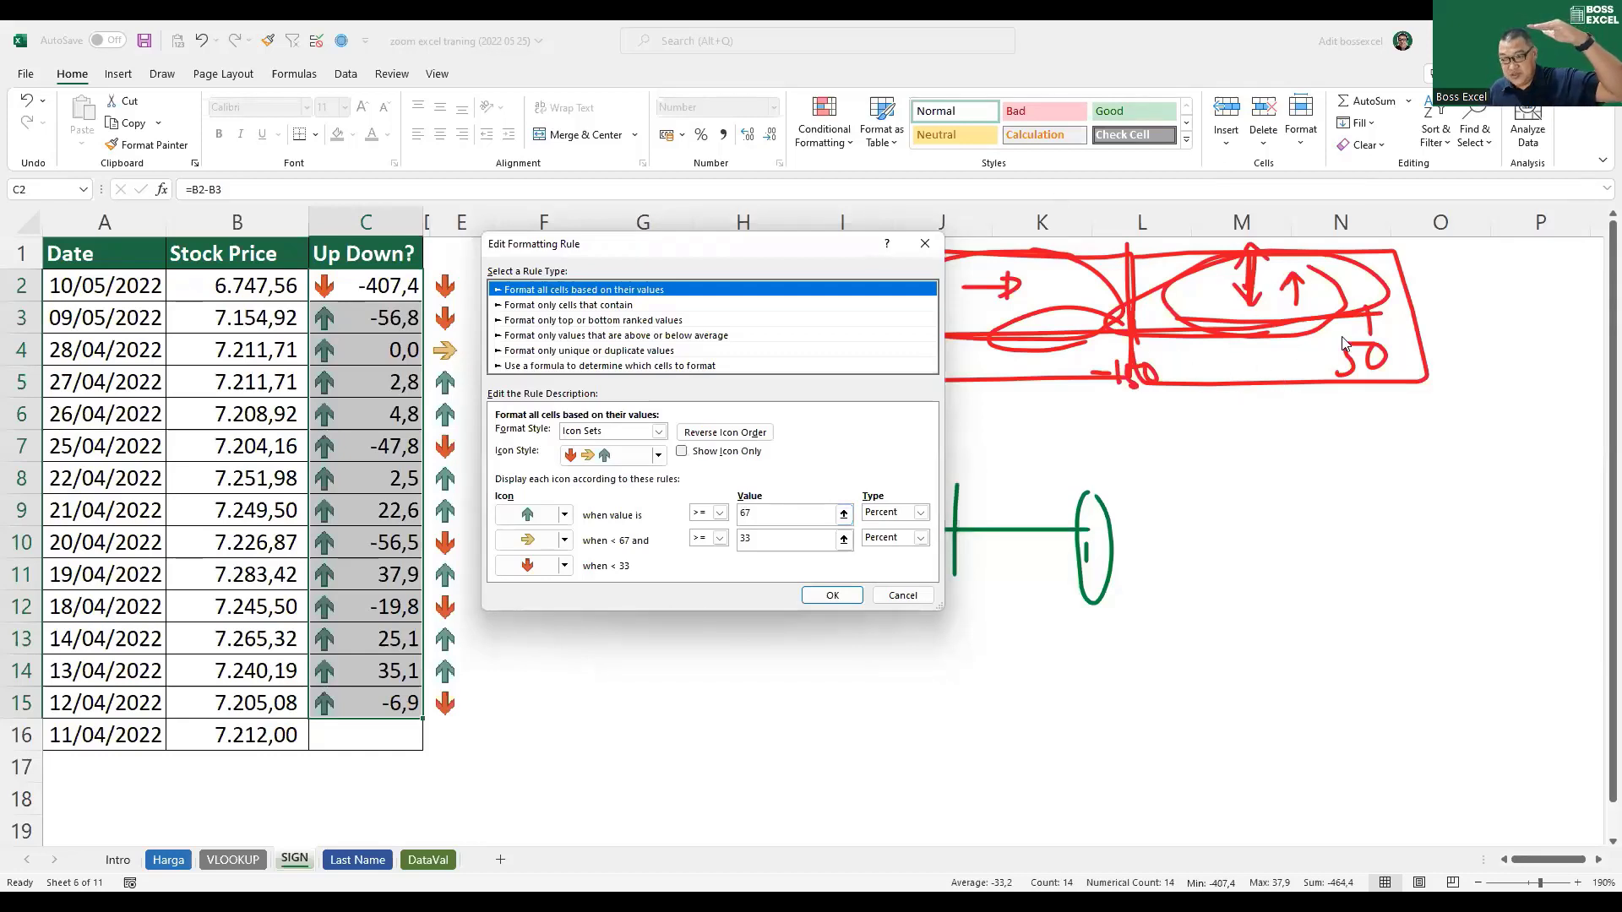
Set both icon thresholds to Number 0, with > 0 for the up arrow, and apply.
left_click(920, 513)
left_click(895, 525)
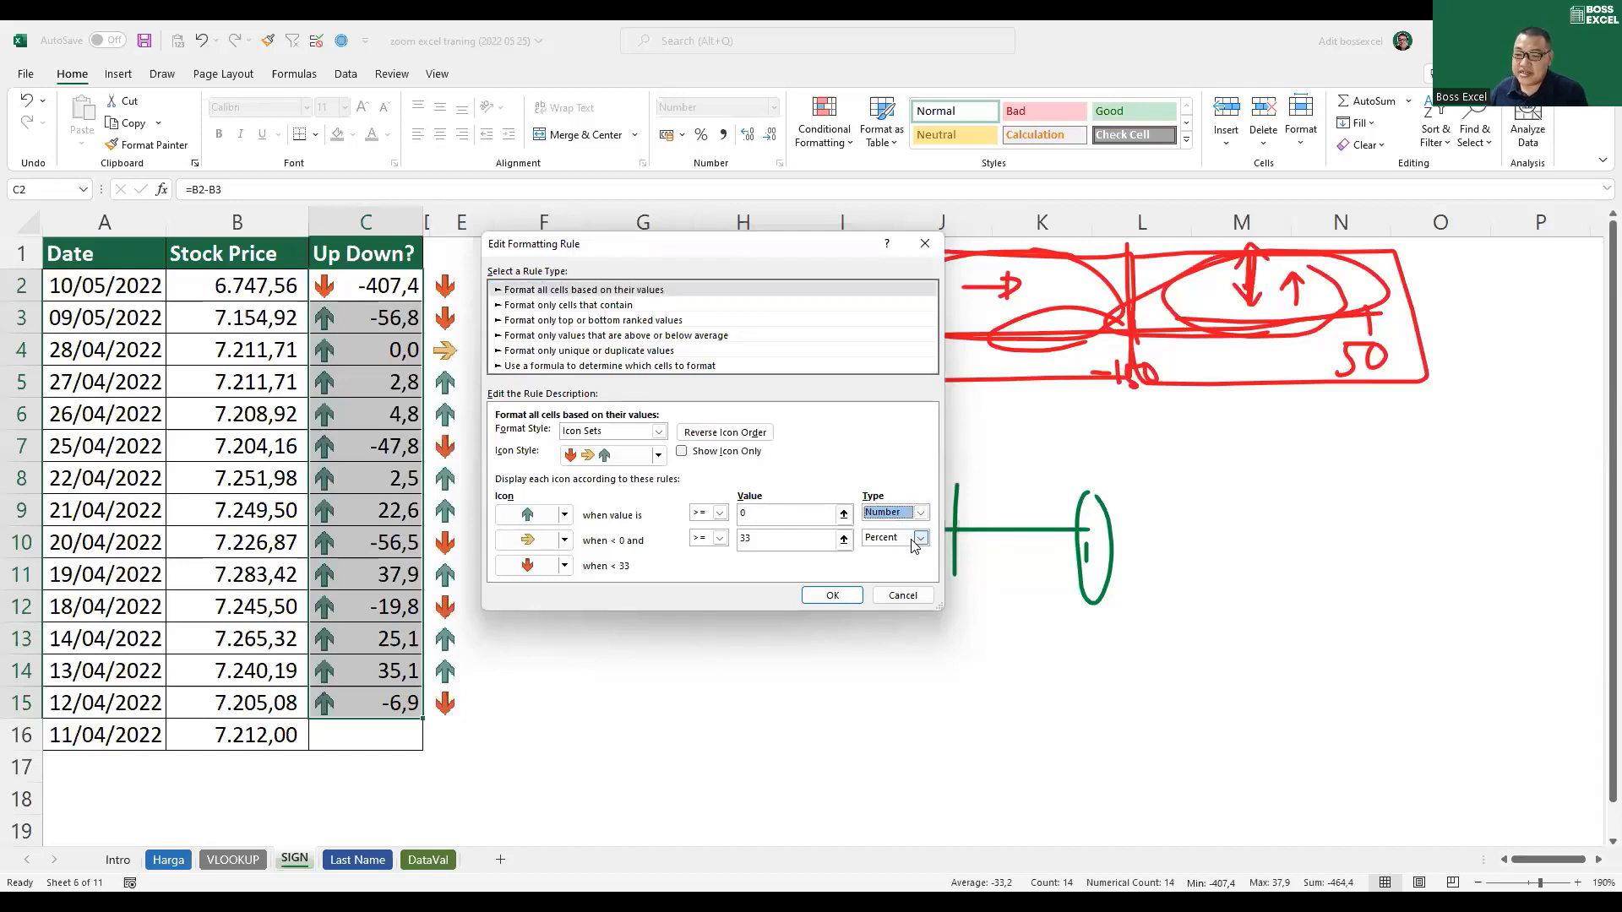
left_click(920, 538)
left_click(916, 551)
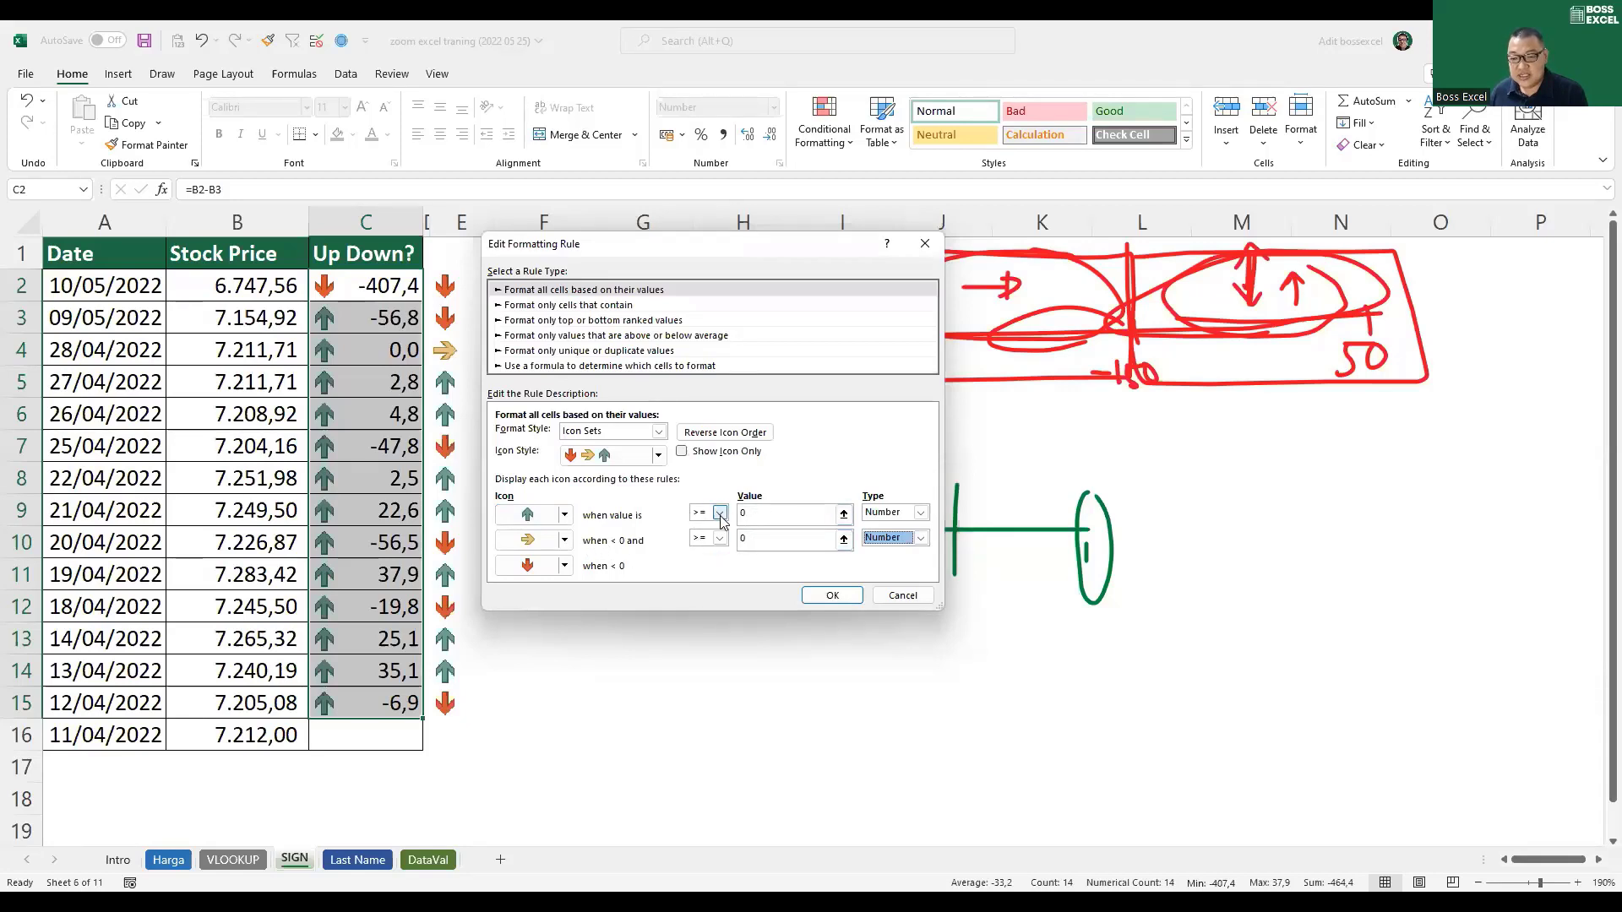
left_click(720, 513)
left_click(716, 541)
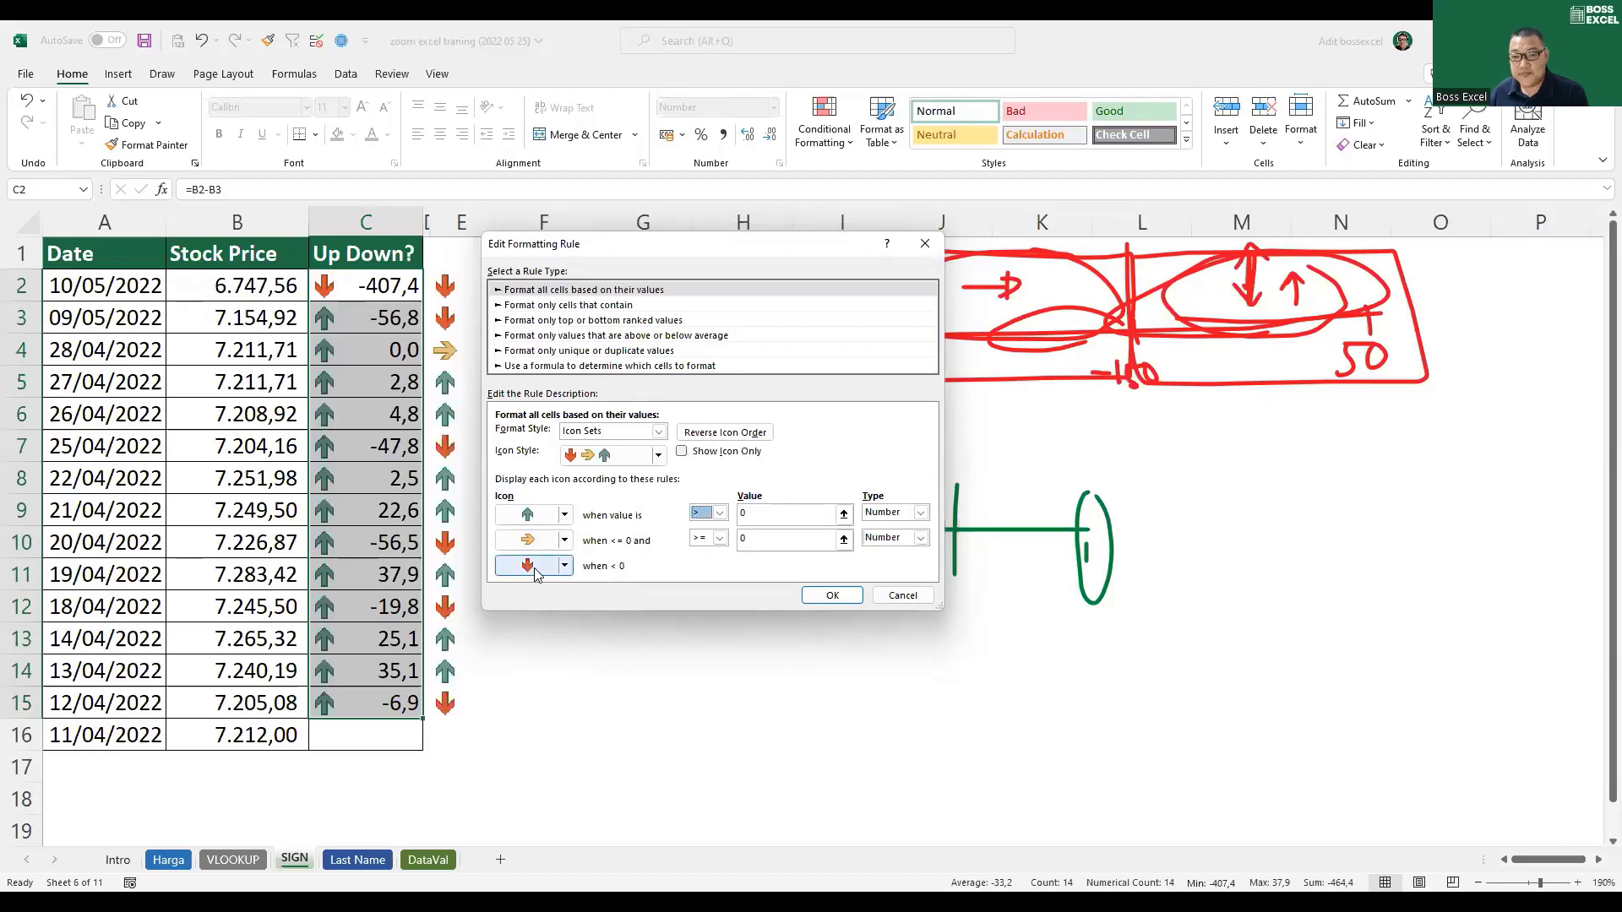
left_click(817, 598)
left_click(817, 602)
left_click(1023, 504)
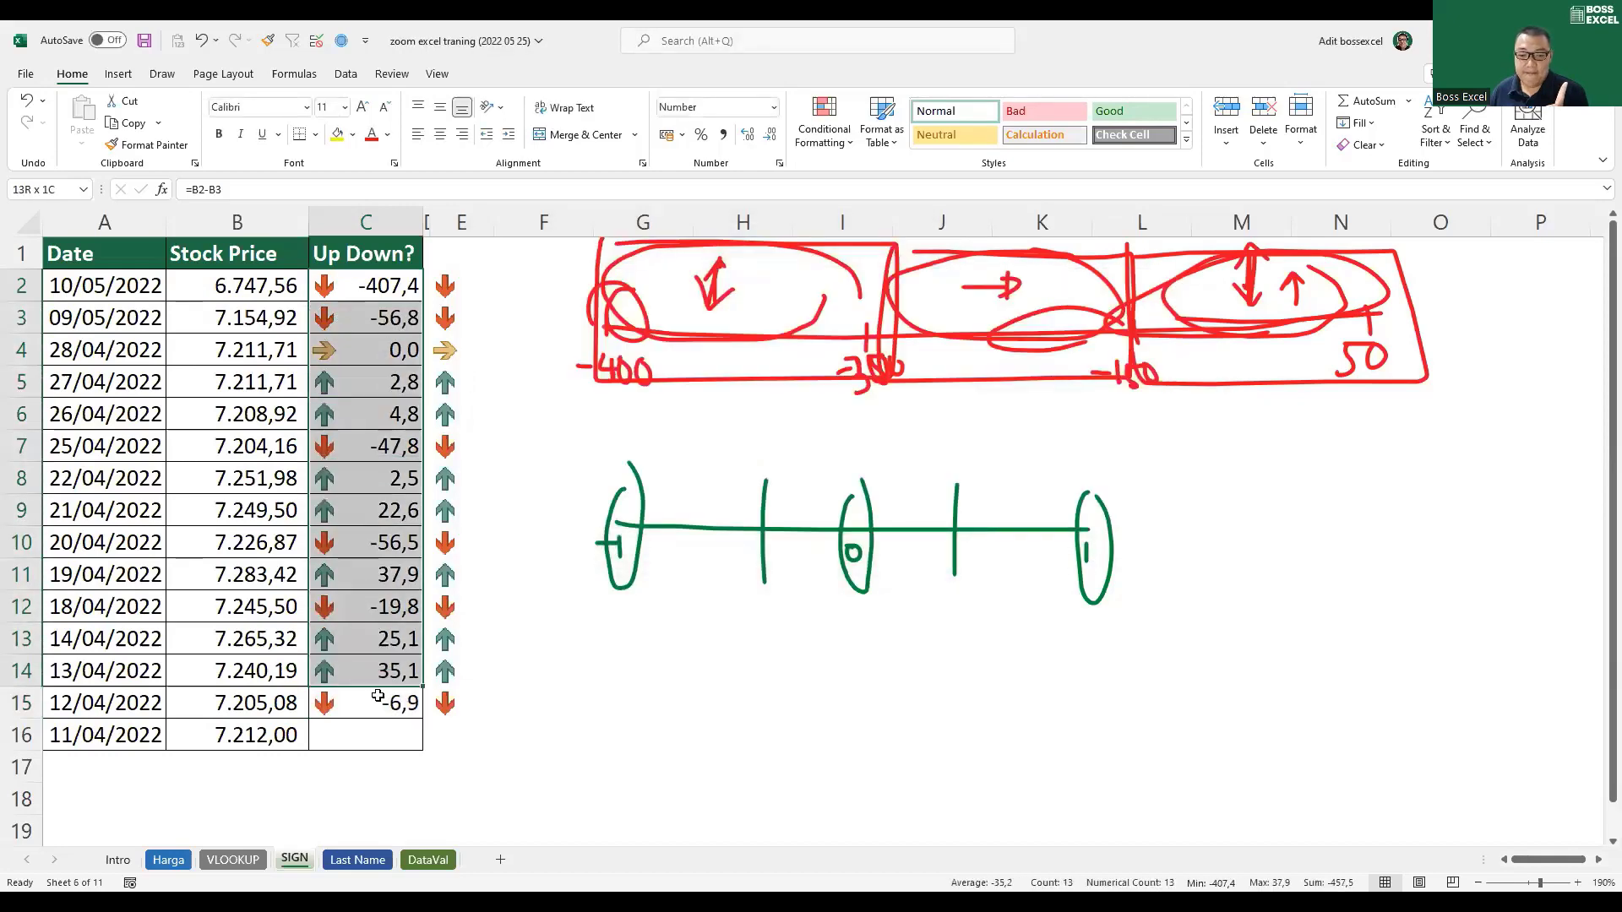
Select column E and then C2:C15 to compare their arrow icons.
left_click_drag(449, 705, 457, 287)
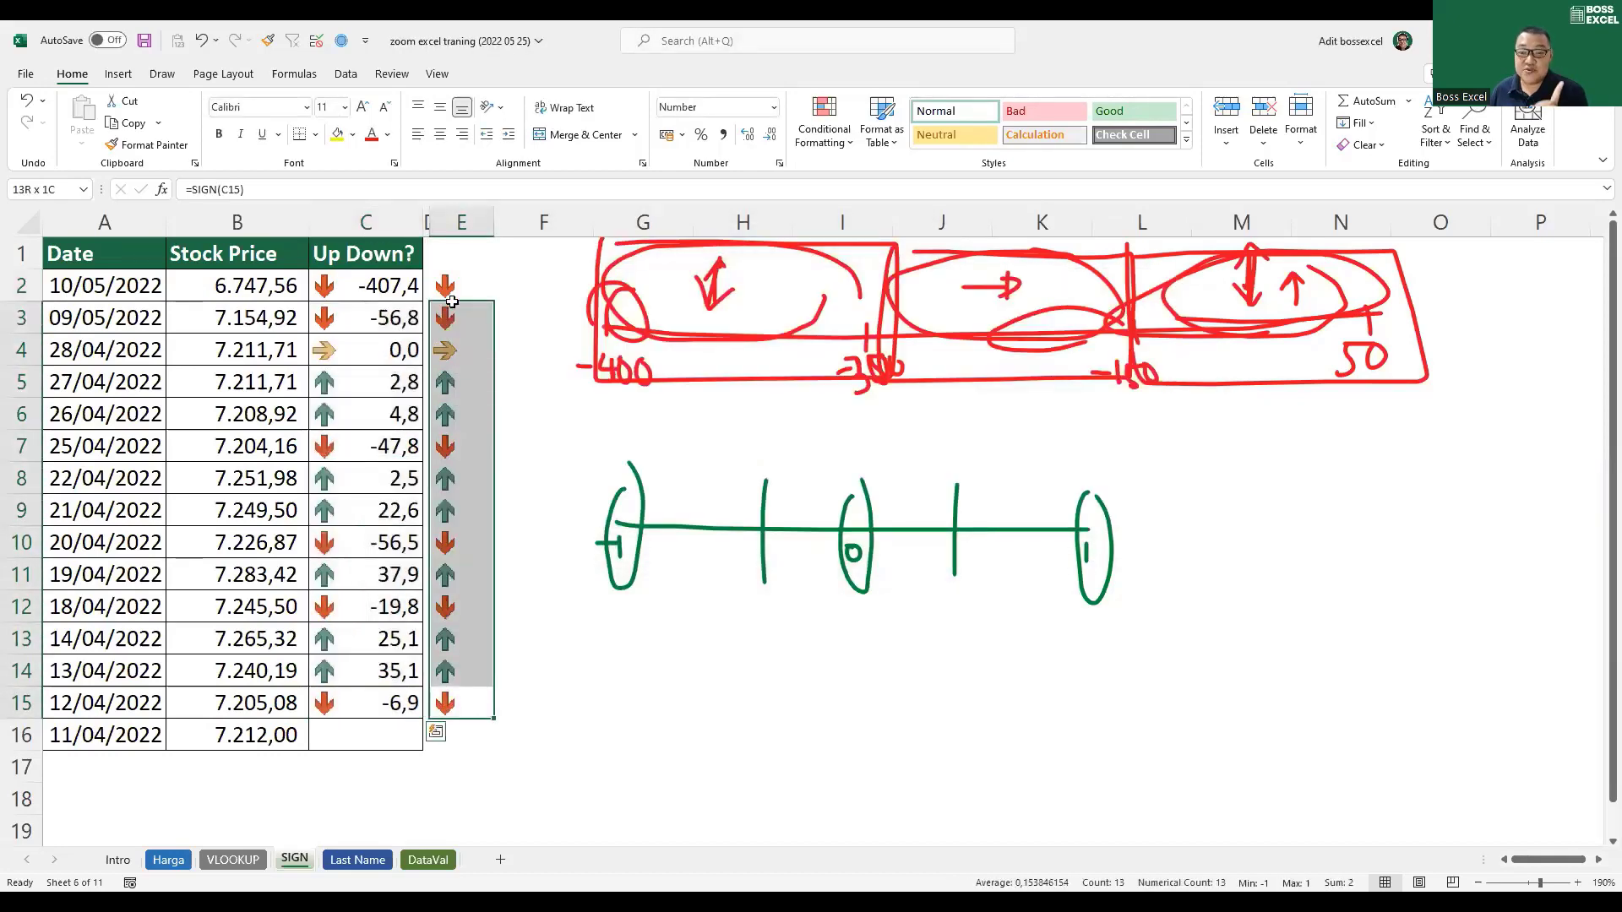
left_click(461, 254)
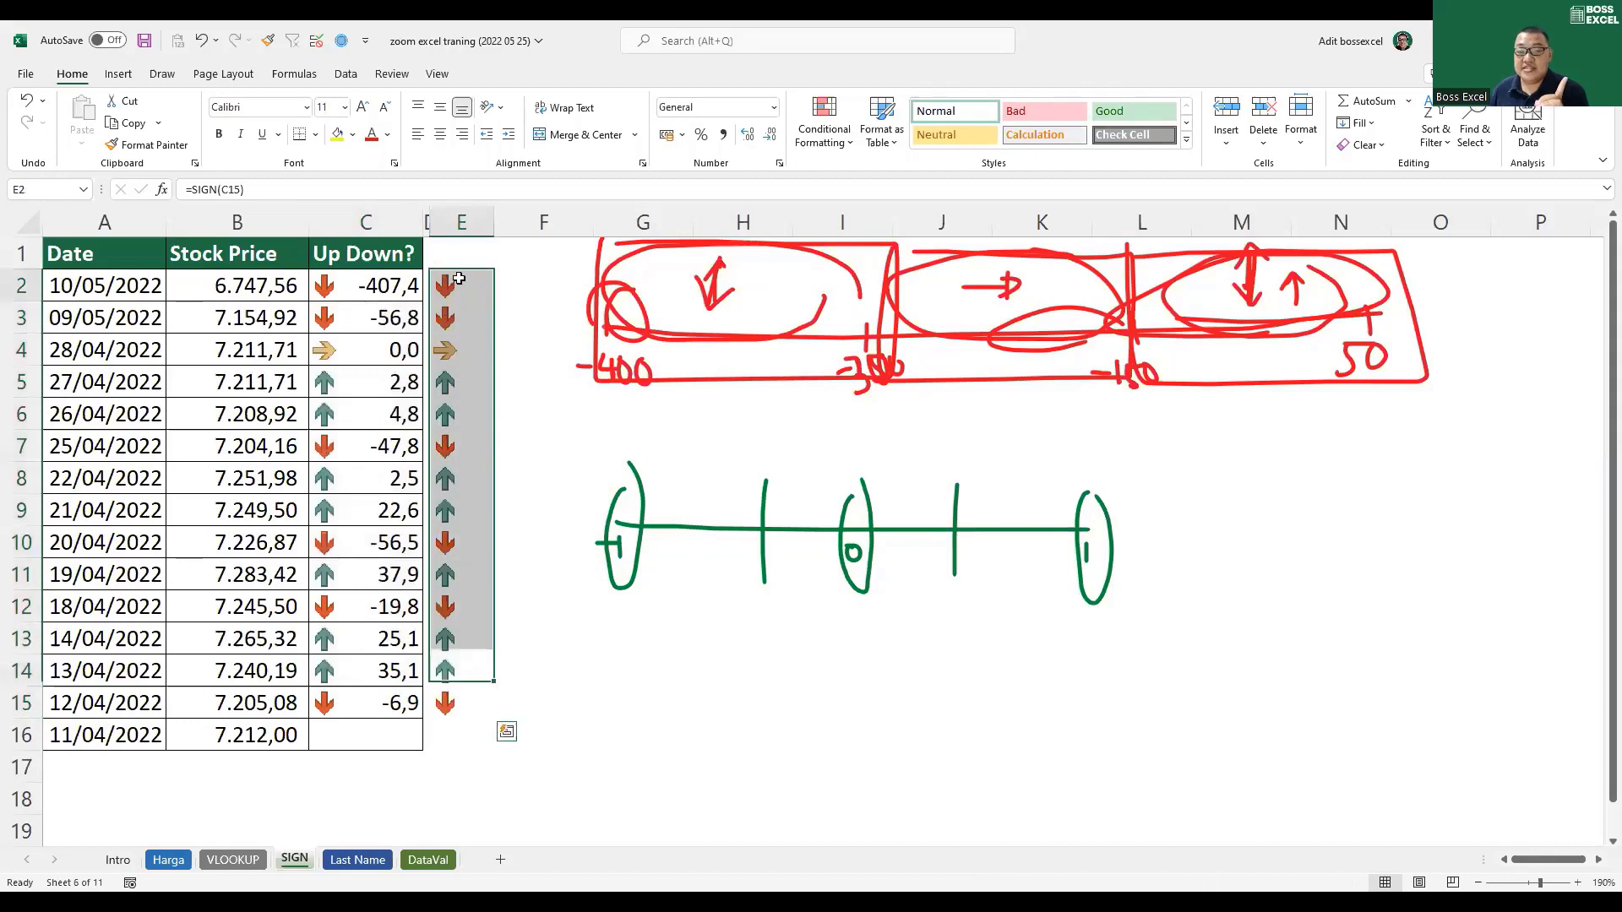
left_click(460, 222)
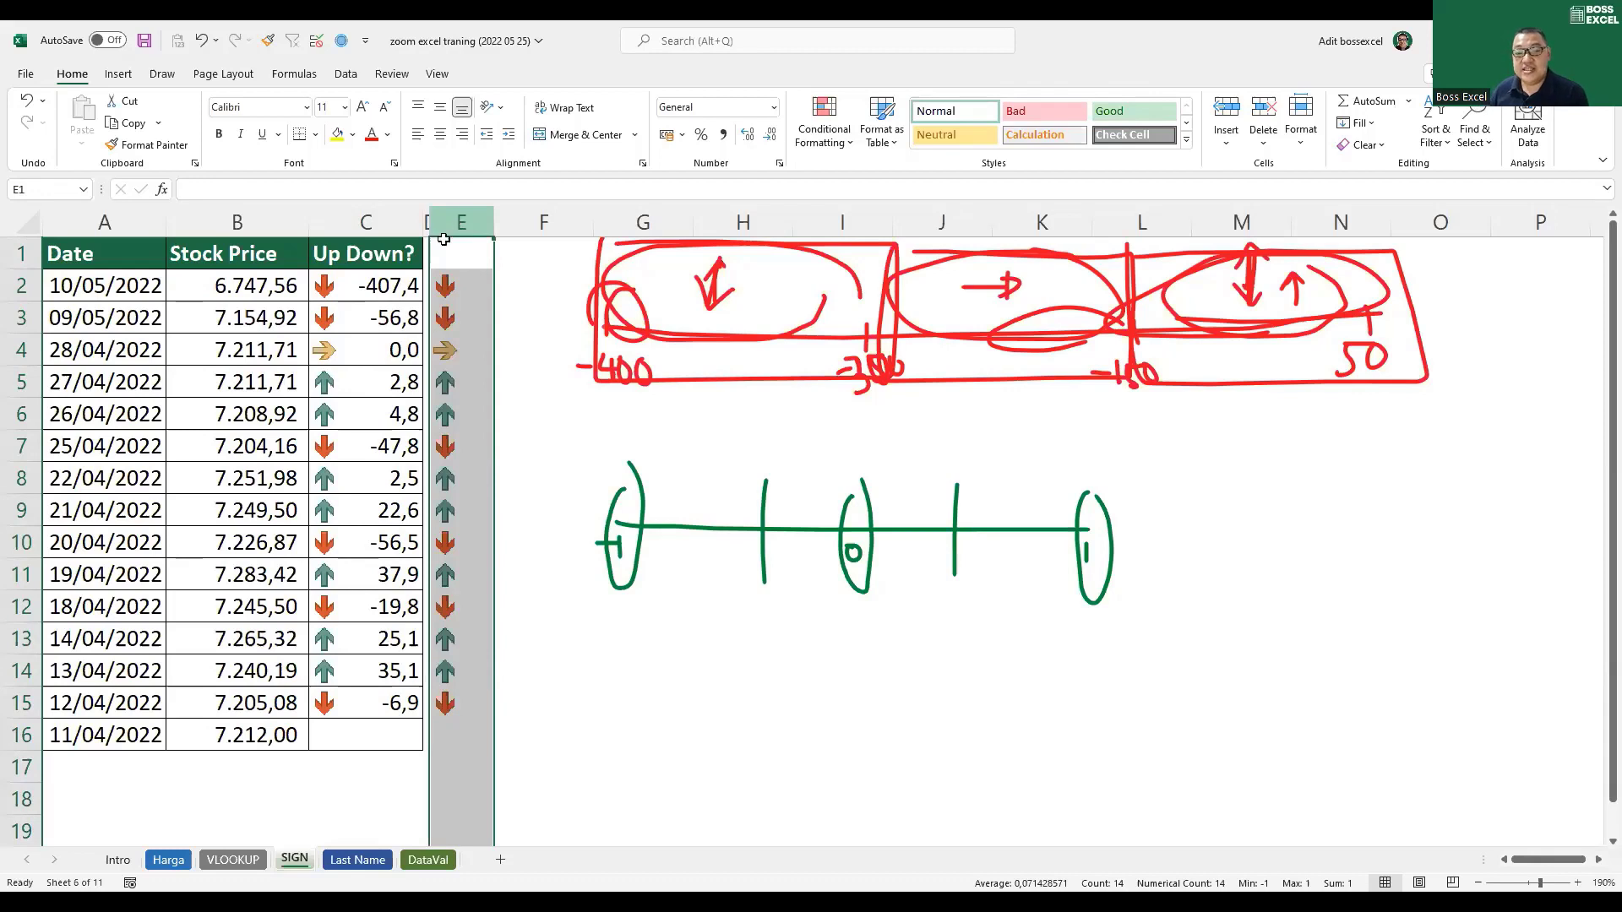
left_click_drag(385, 287, 366, 693)
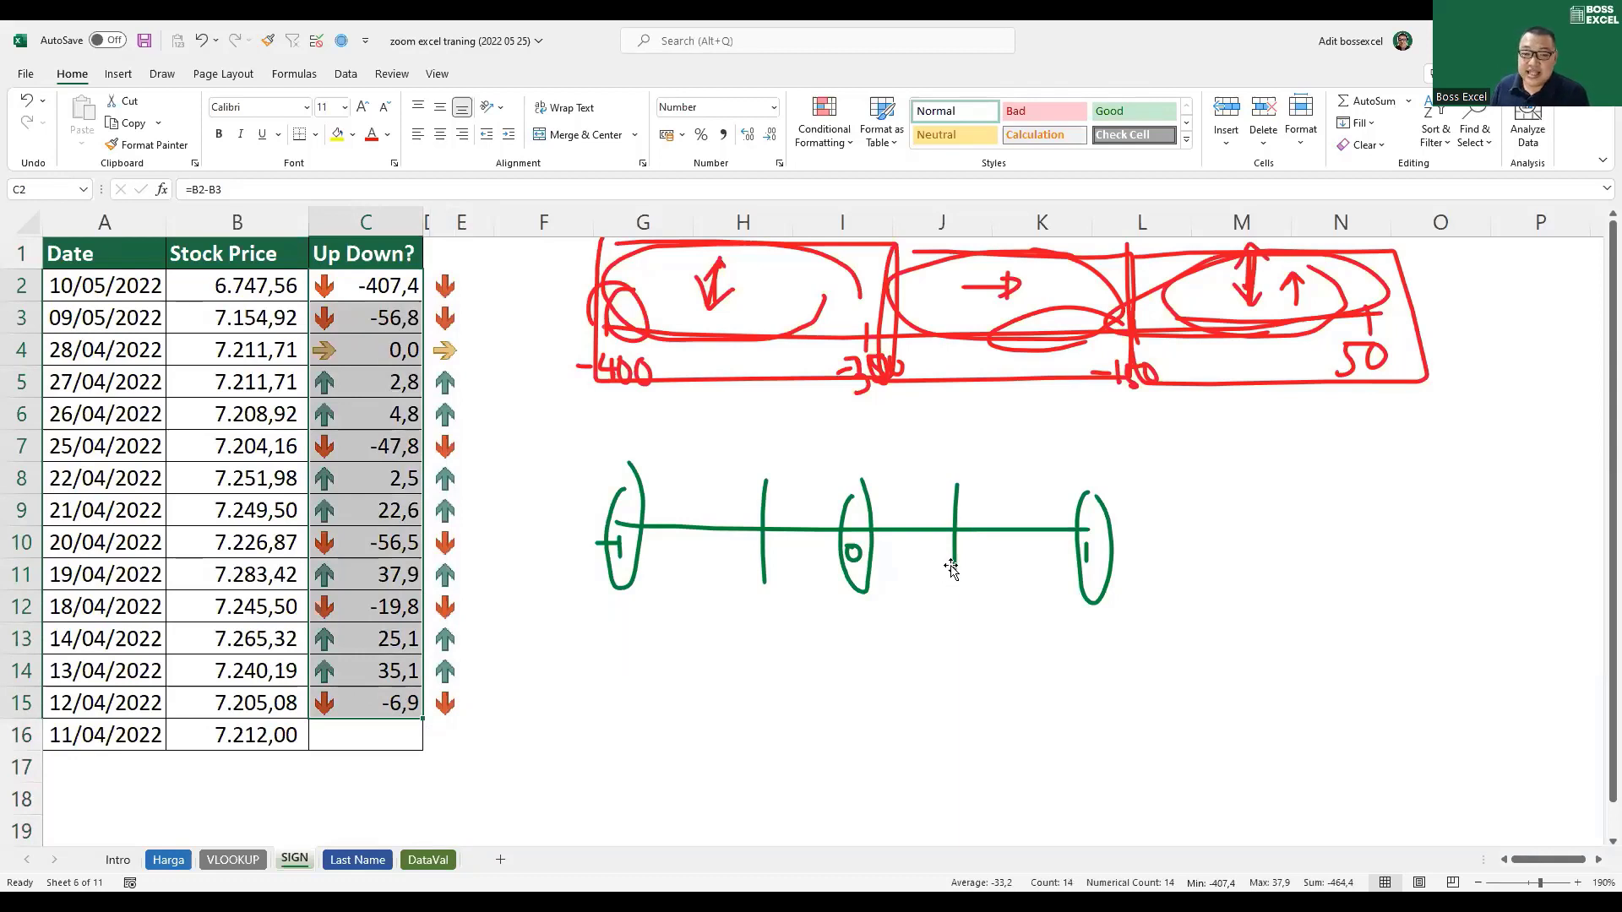
left_click_drag(372, 292, 342, 692)
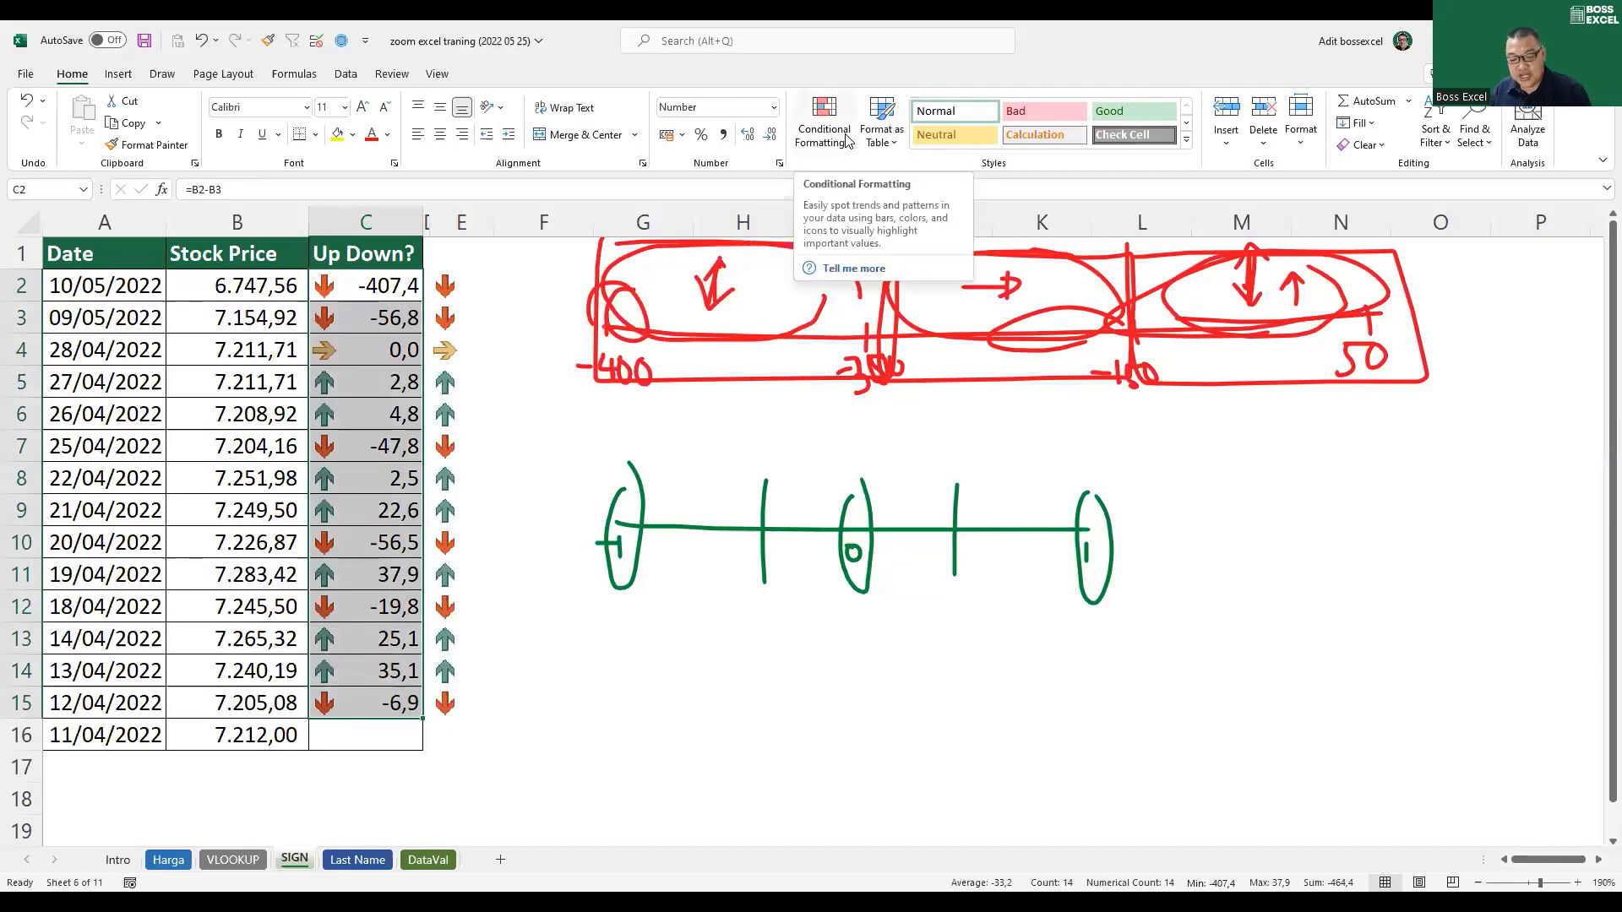
Make the Icon Set rule on C2:C15 show icons only, then switch to the DataVal sheet.
key("alt")
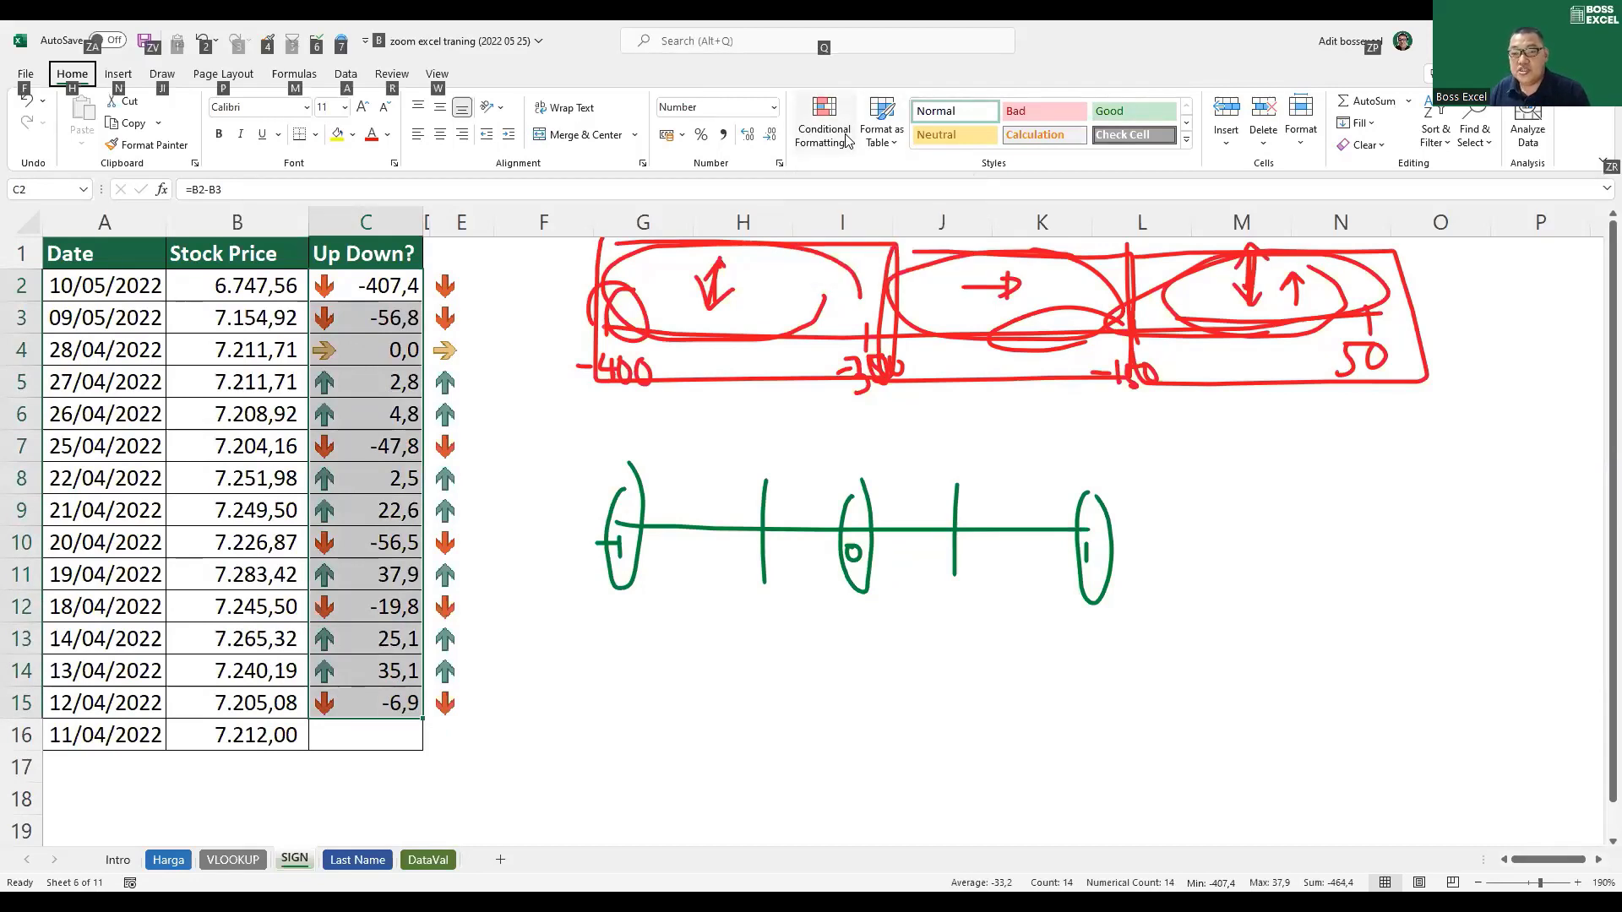
key("h")
key("l")
key("r")
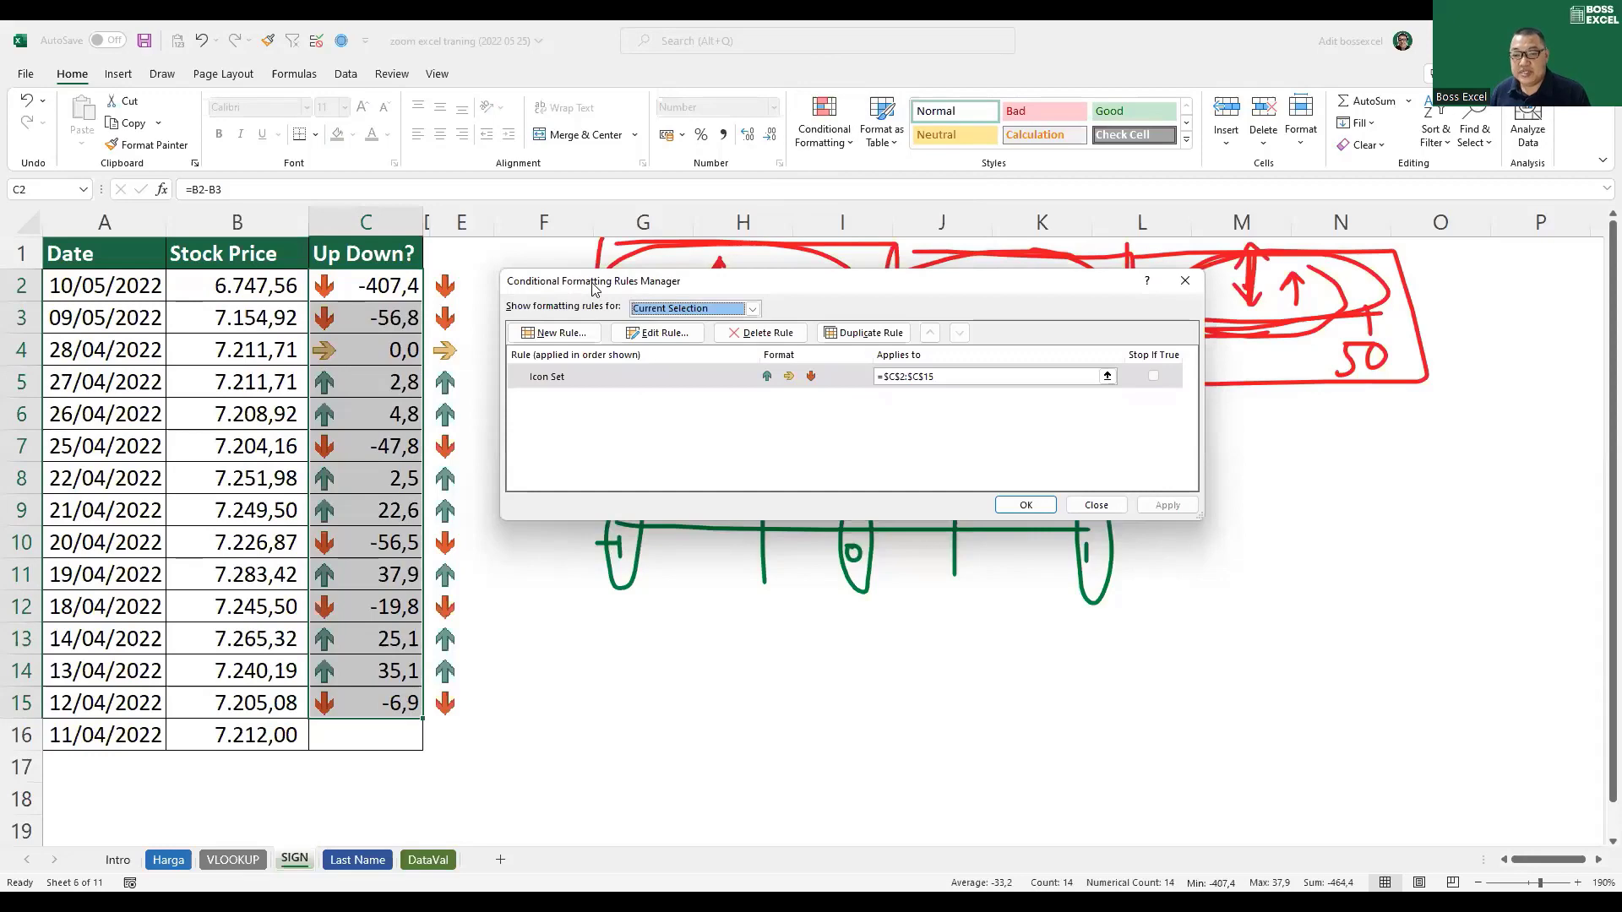
left_click_drag(595, 290, 548, 286)
left_click(634, 372)
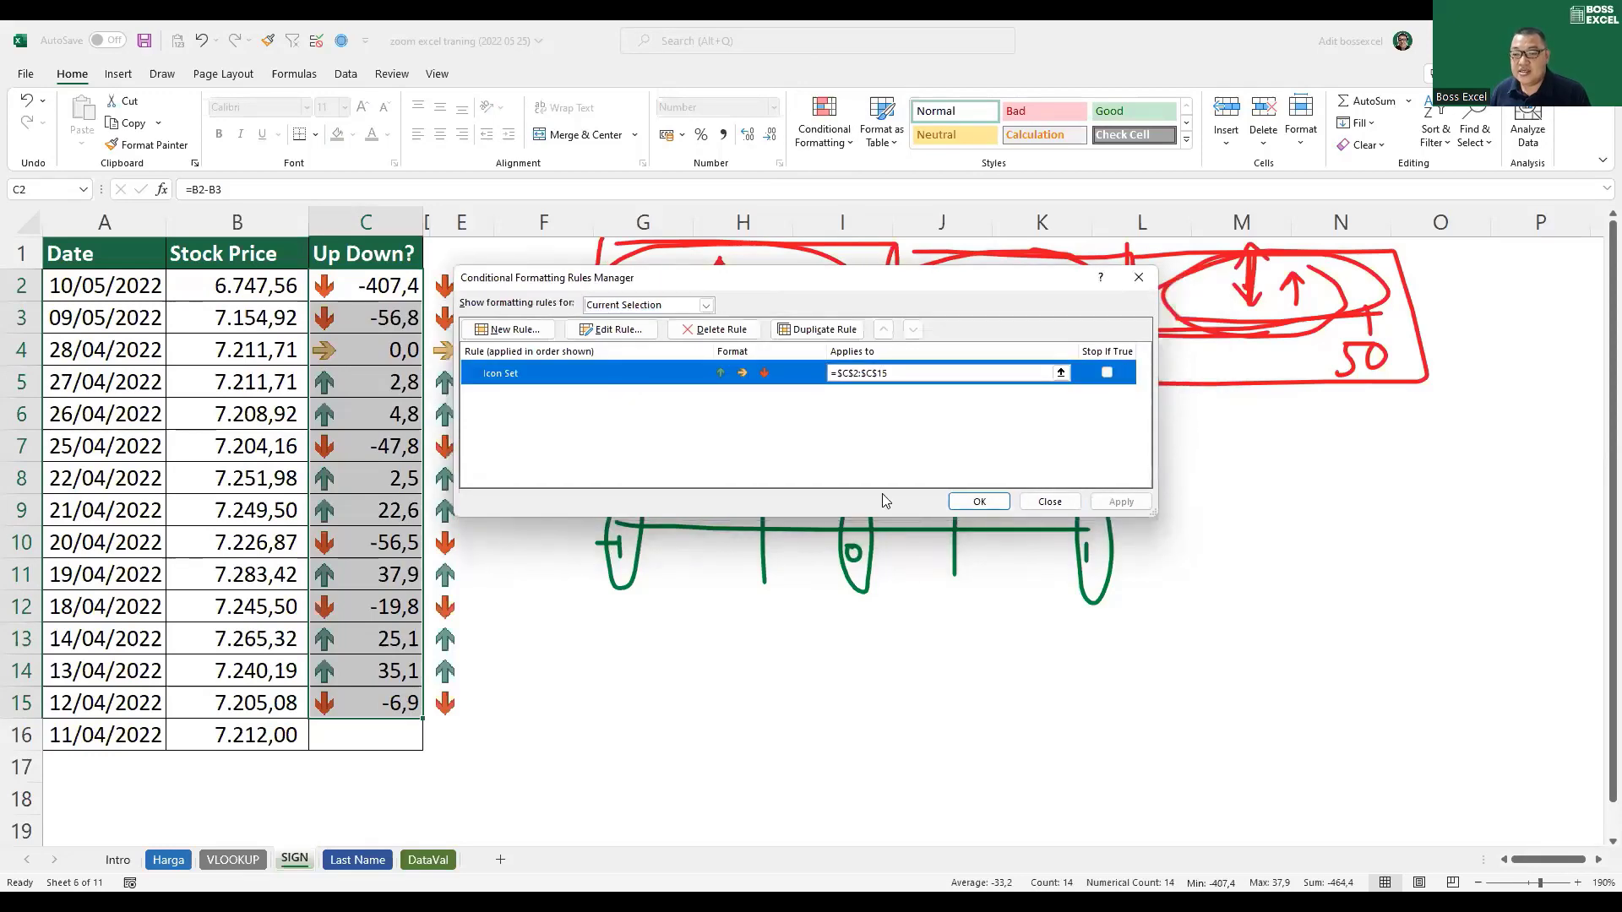
key("alt+e")
key("alt+i")
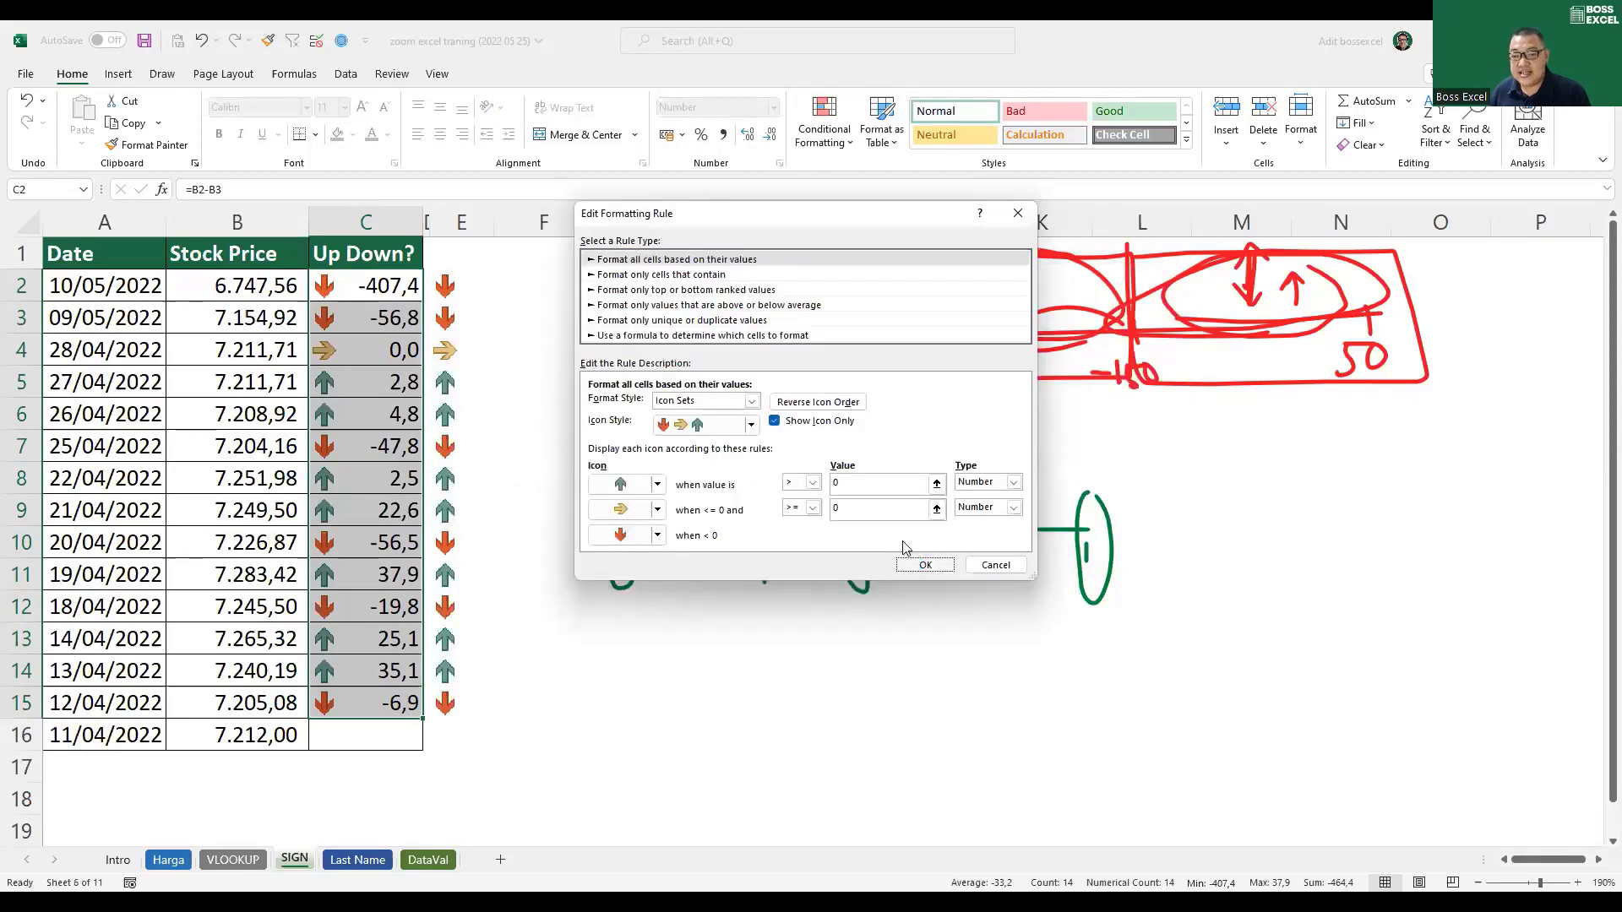
left_click(923, 564)
left_click(978, 500)
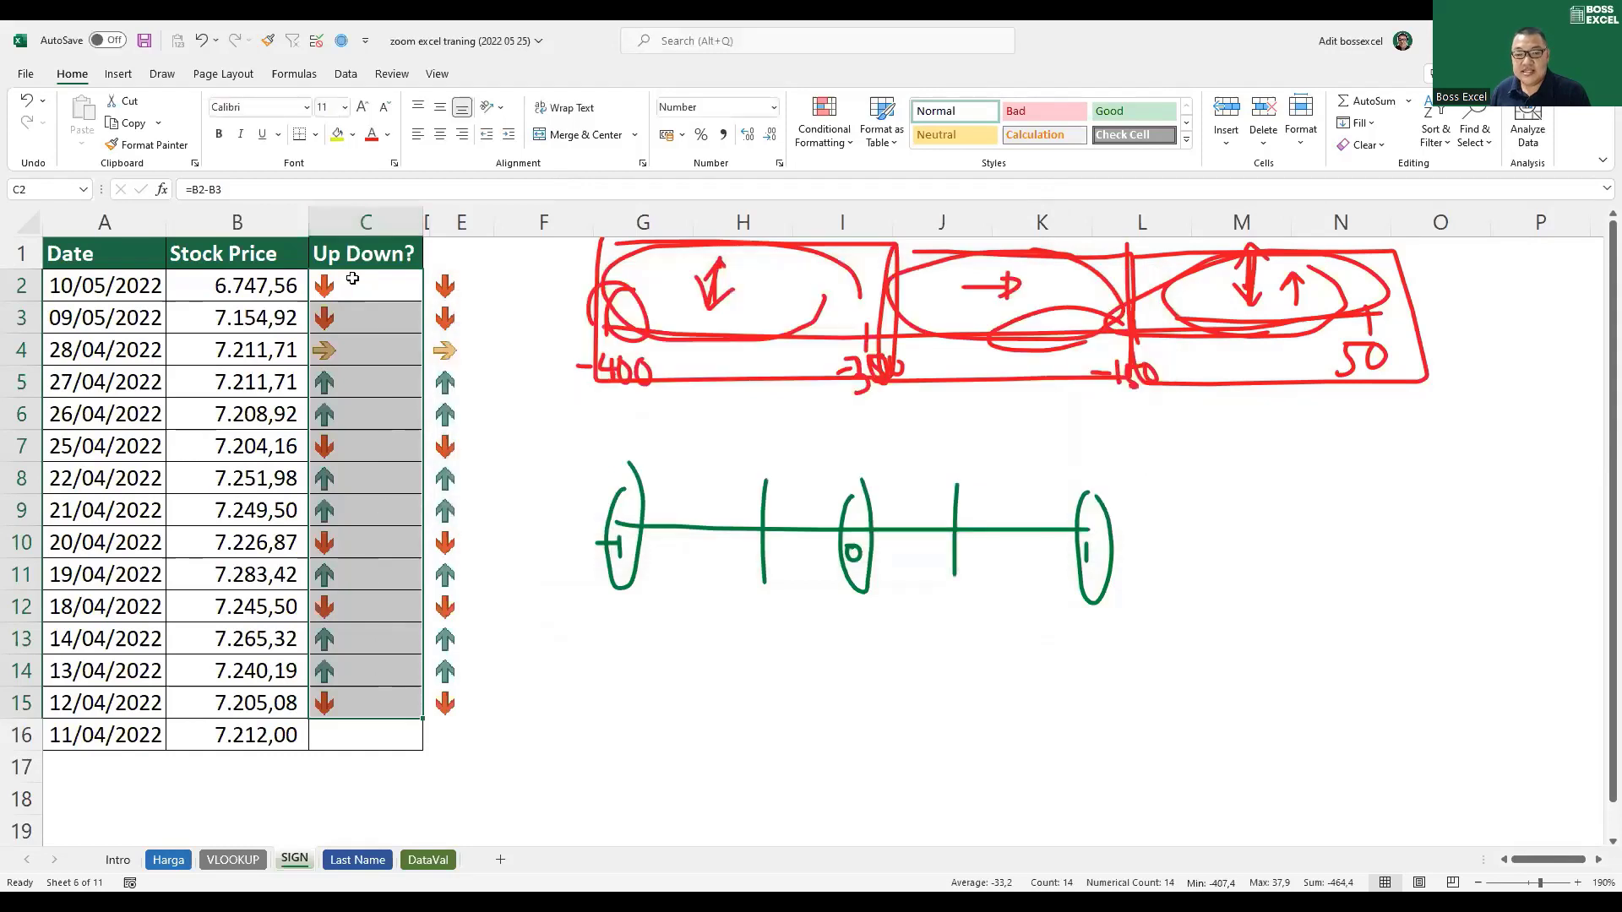
left_click_drag(352, 278, 366, 693)
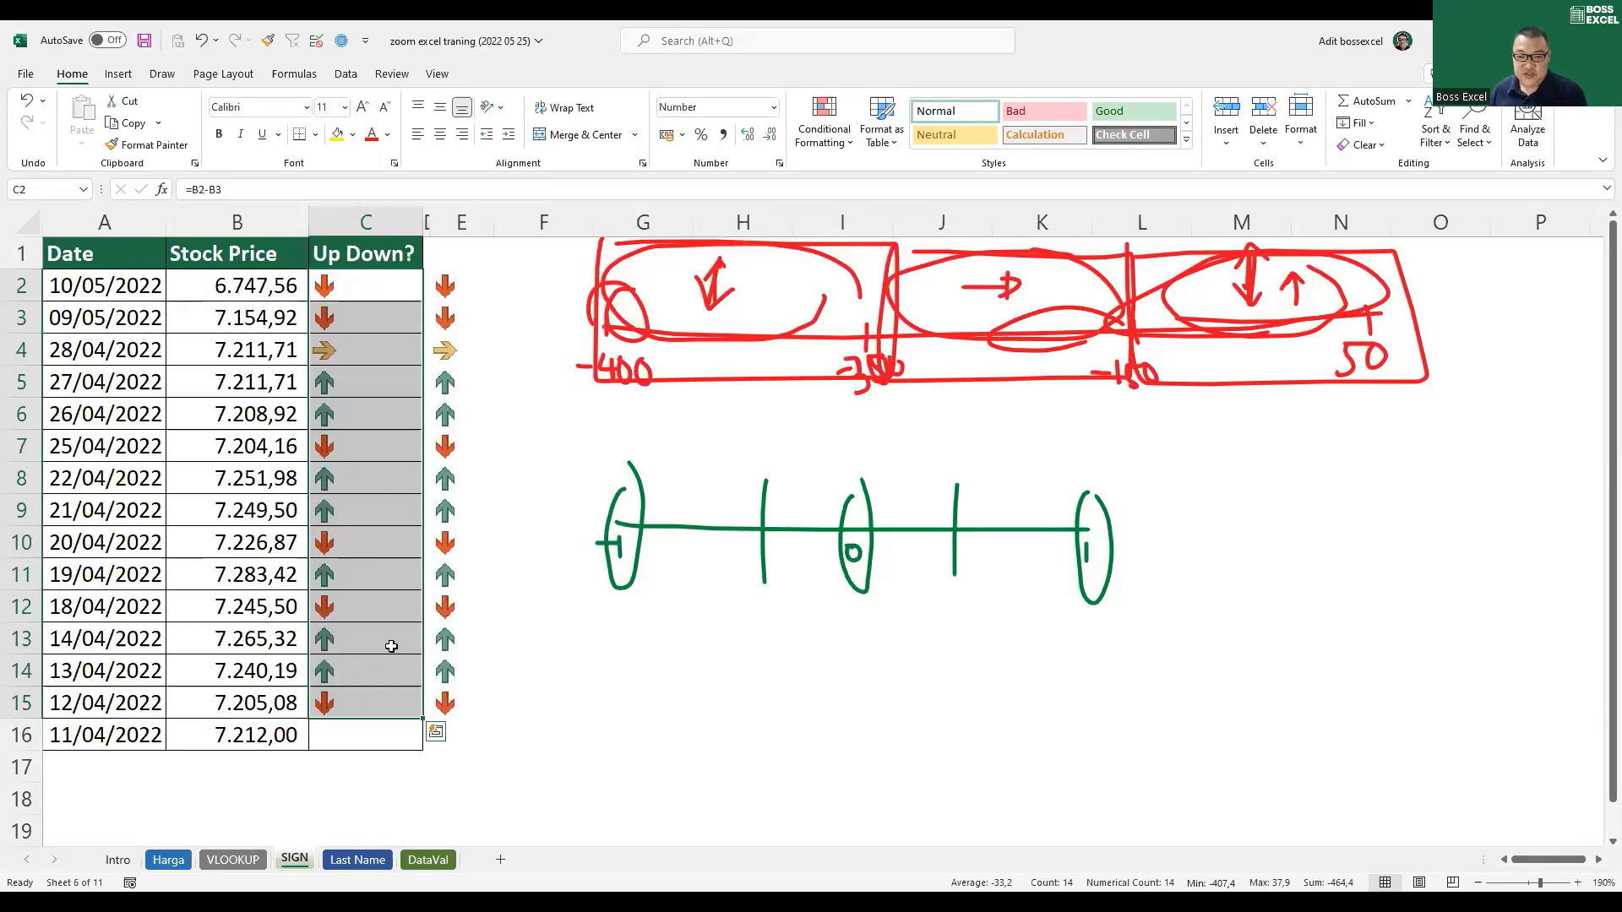
left_click(419, 862)
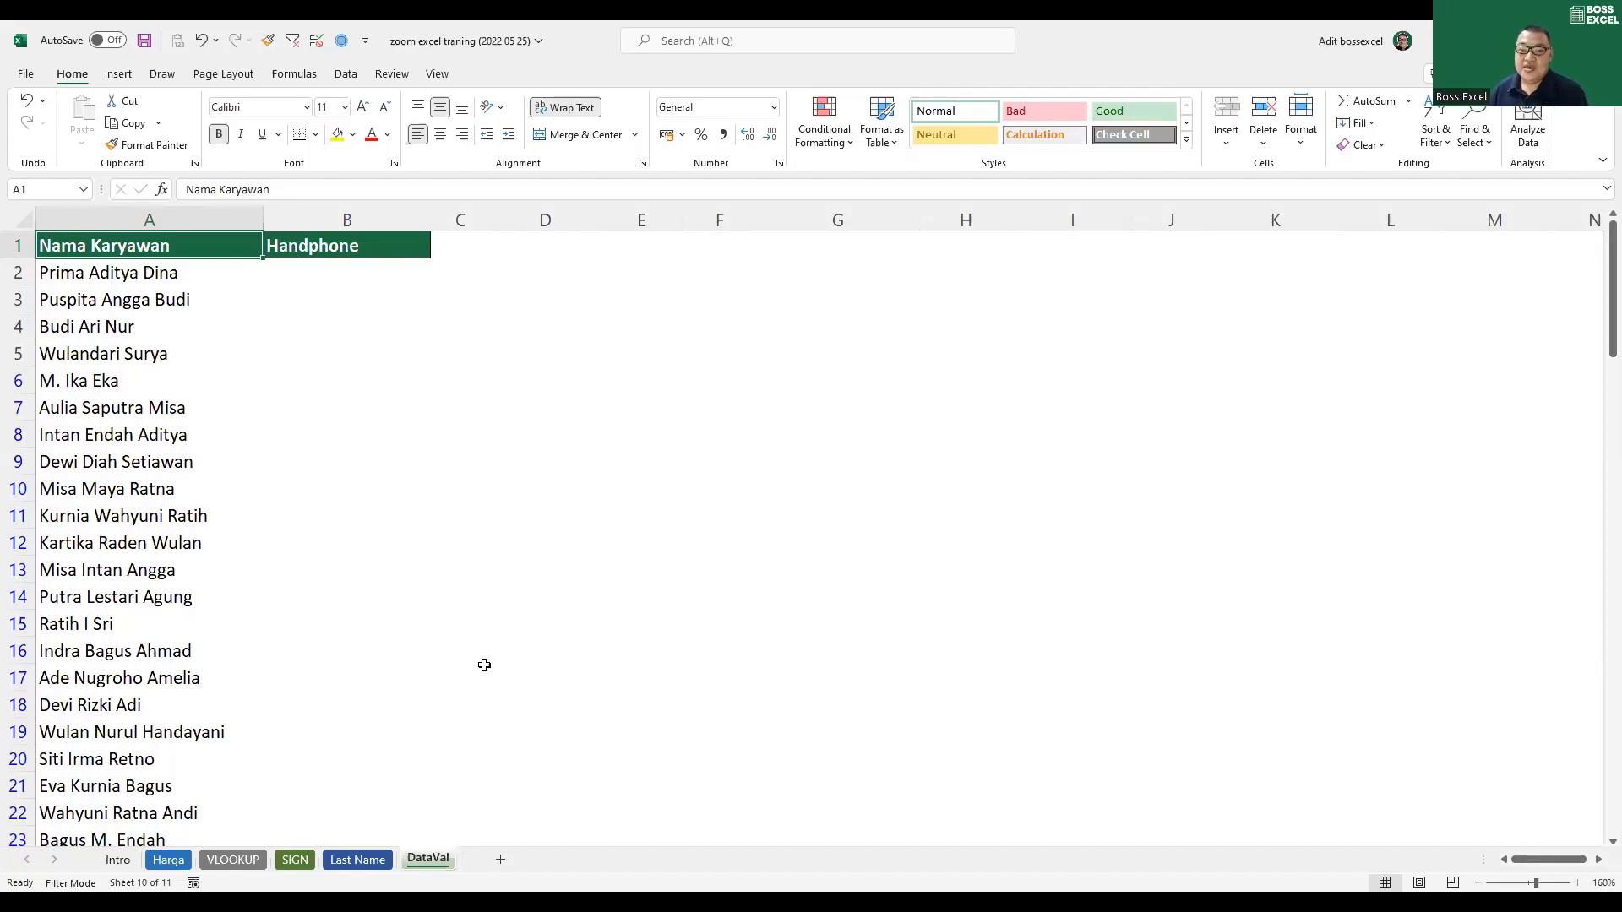
Enter a sample phone number starting with 08 in Handphone cell B2.
left_click(385, 272)
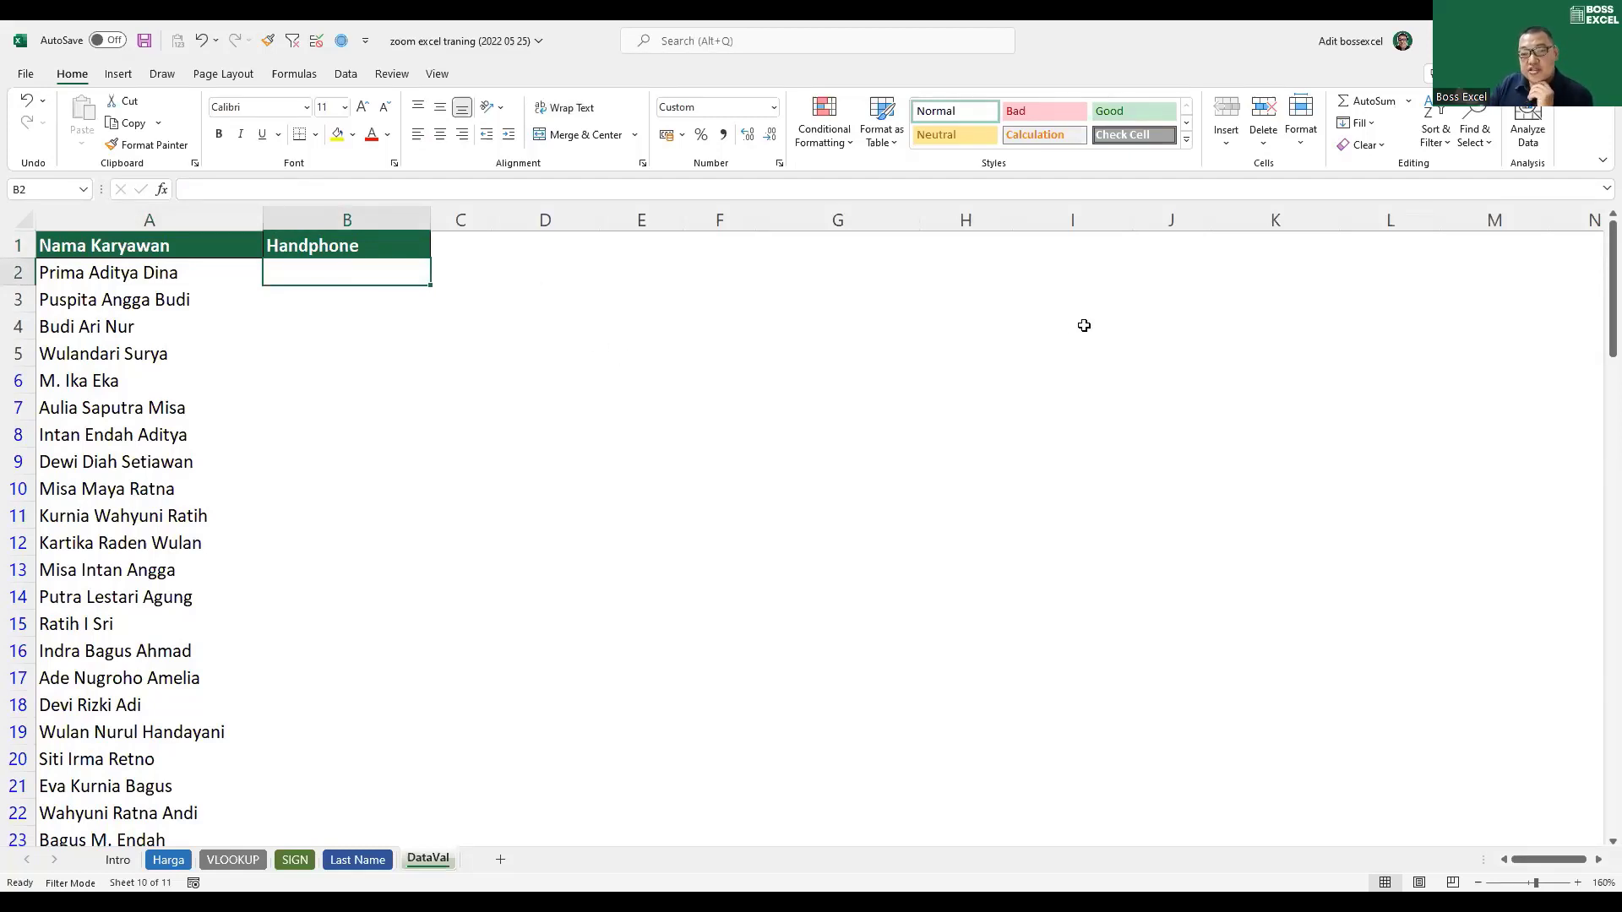
type("08")
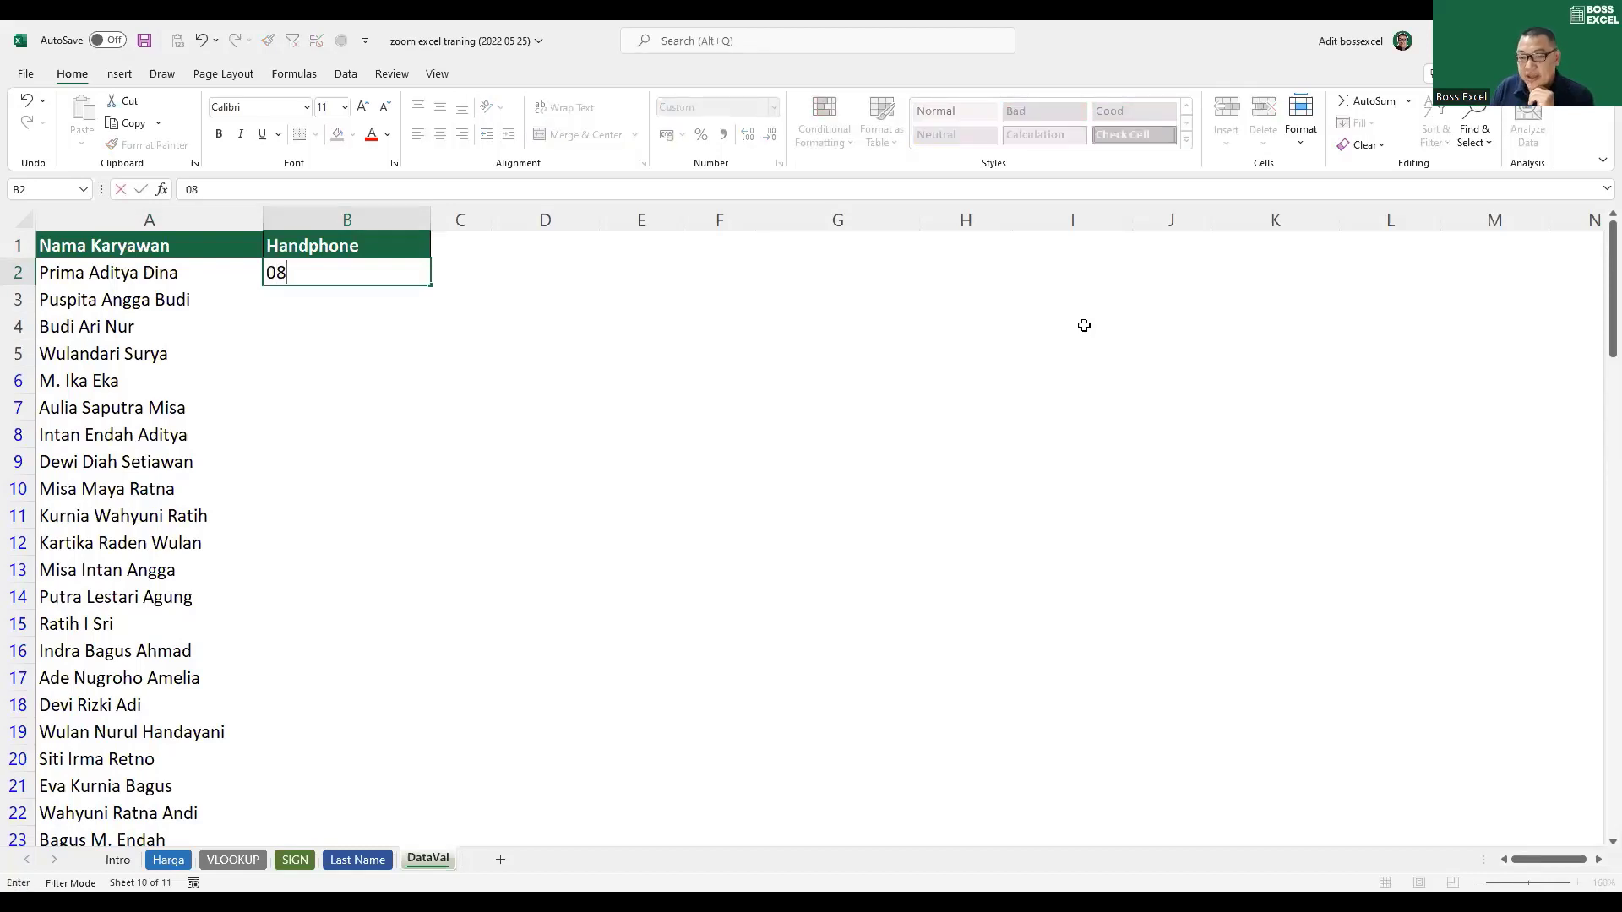
type("1234567")
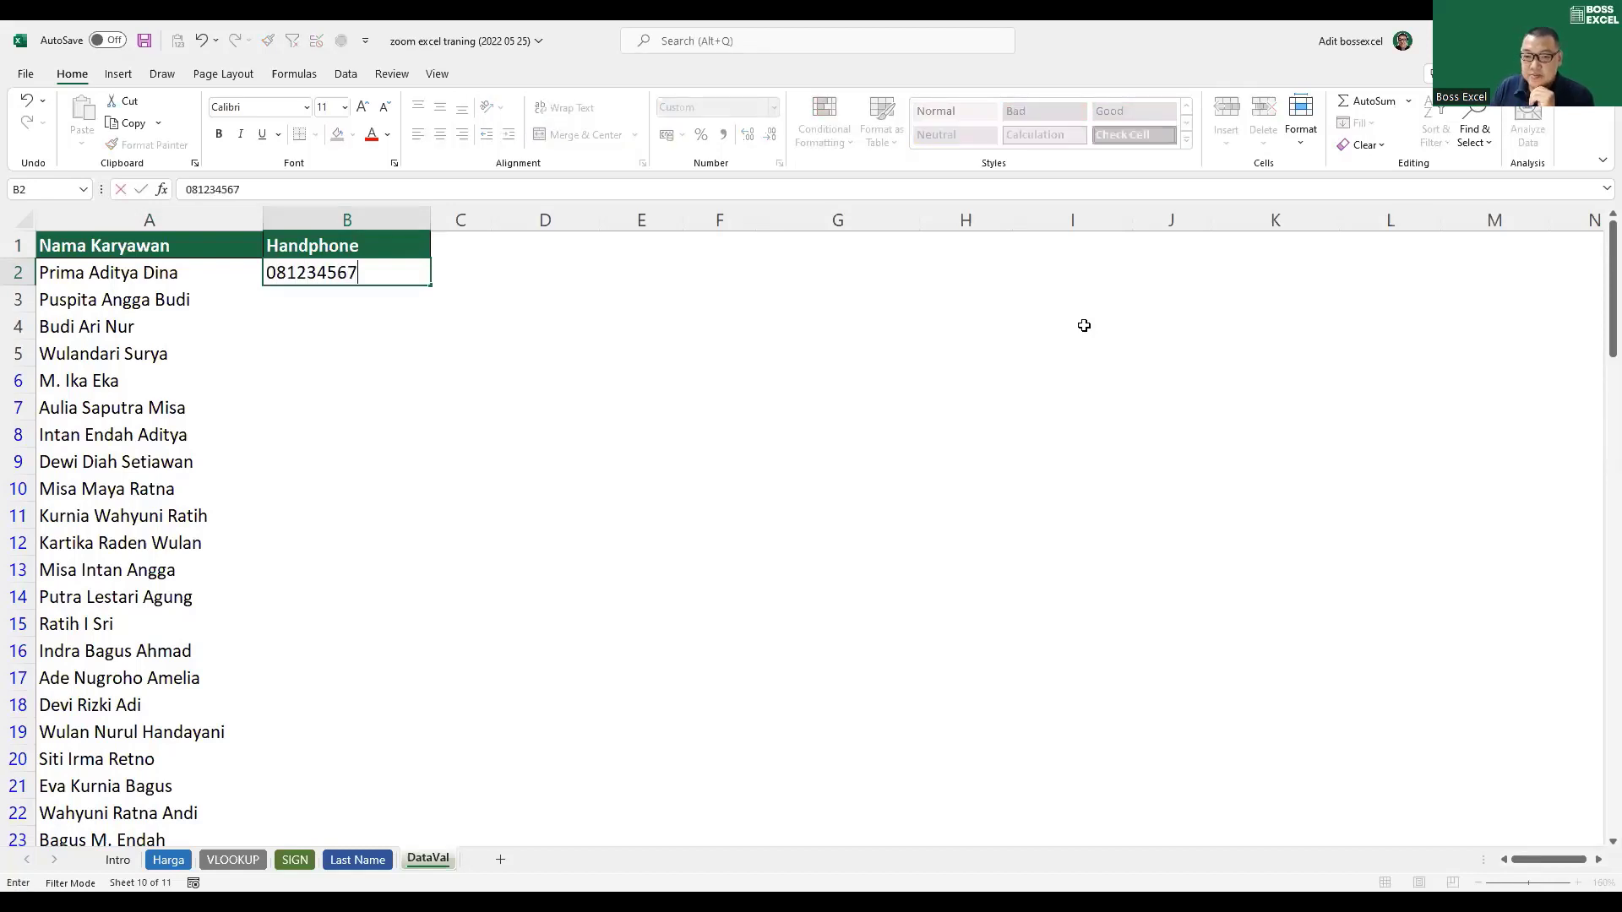
type("89")
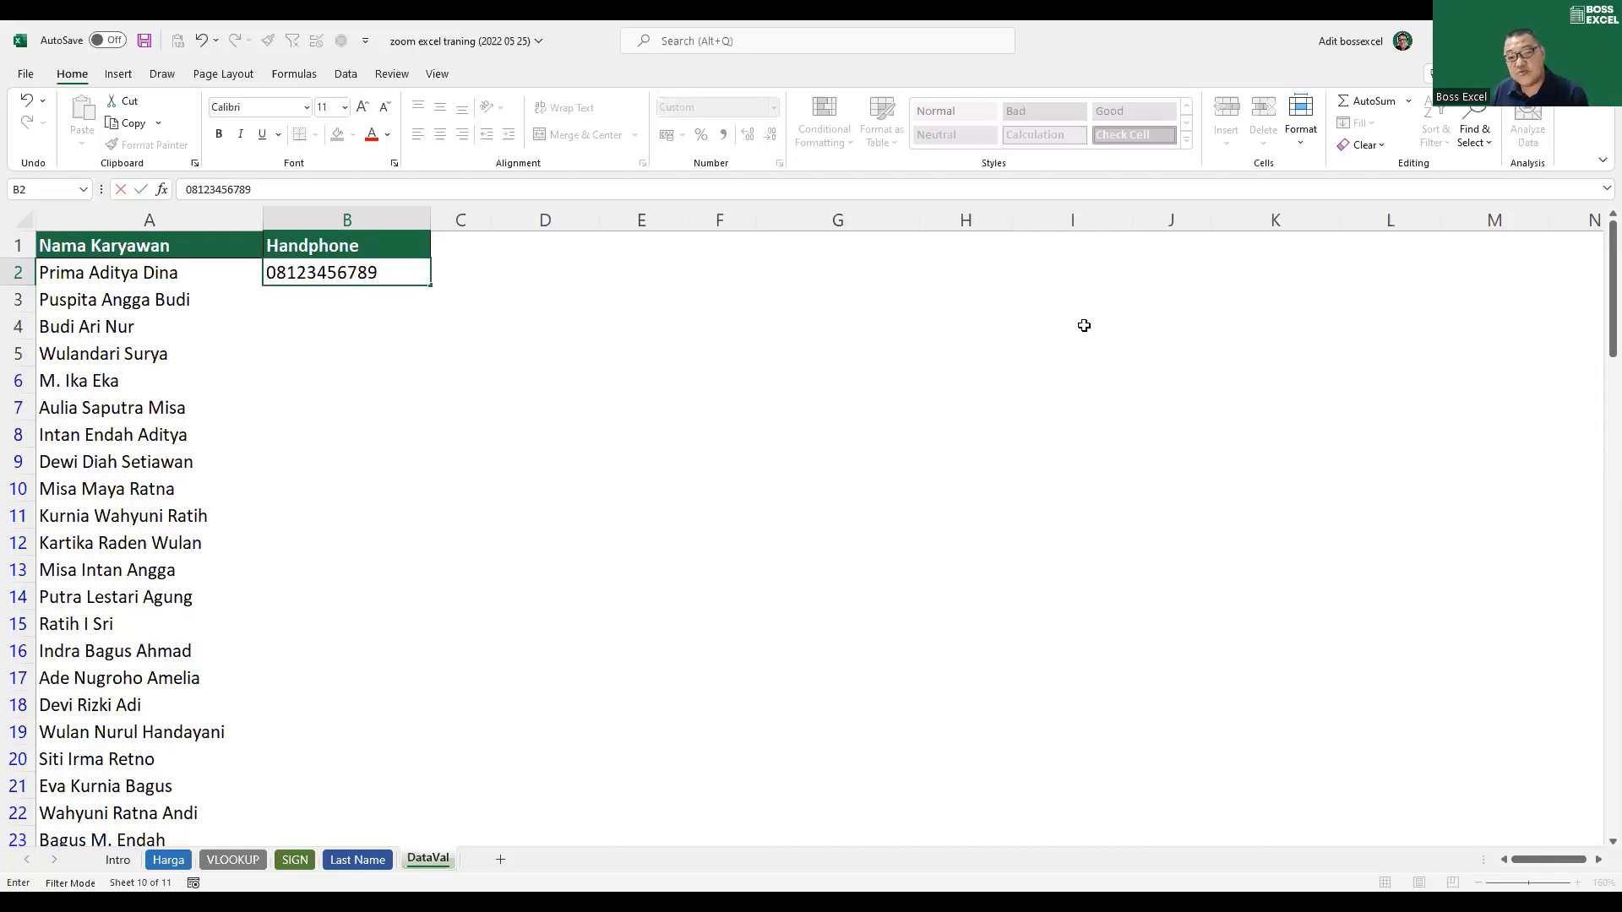
key("Return")
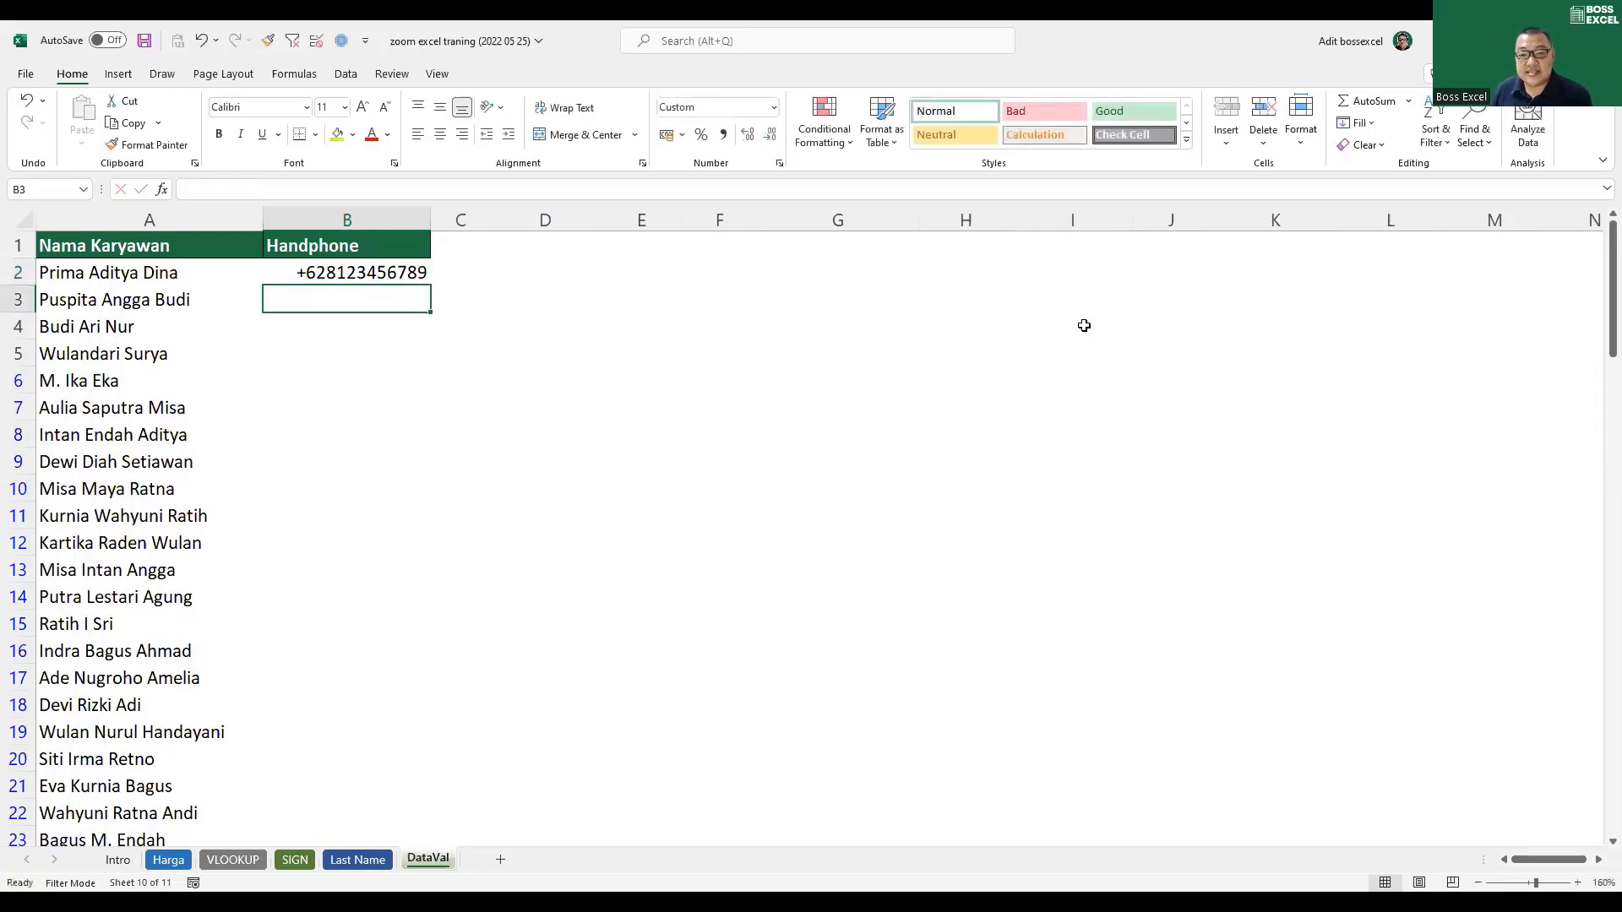
Reset the Handphone column B to General number format and check B2.
left_click(342, 215)
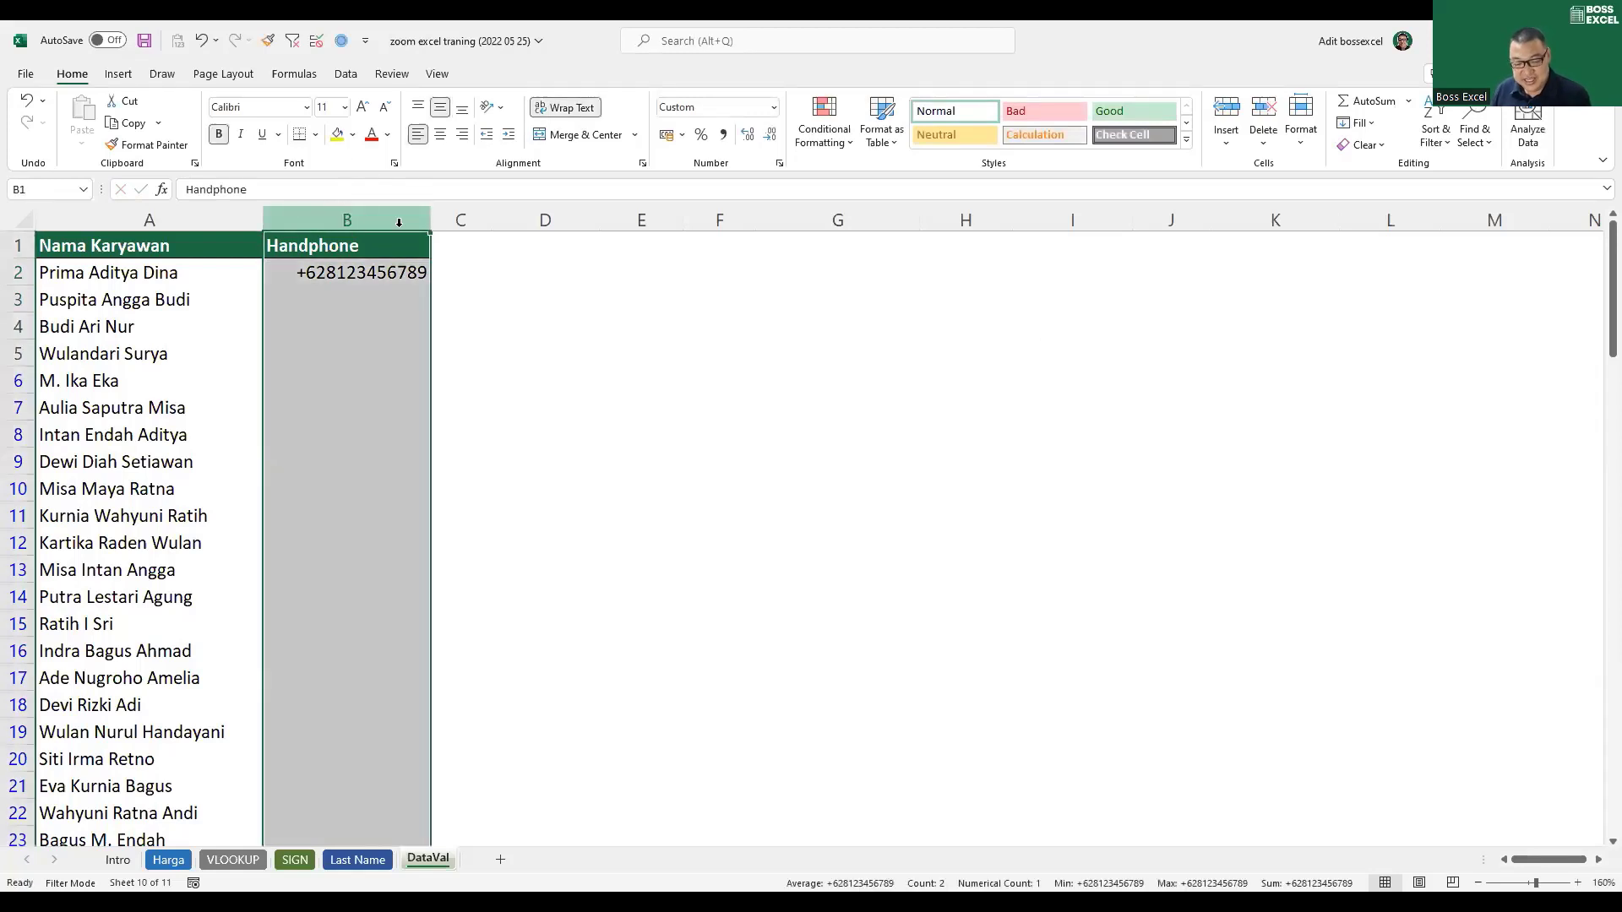
key("ctrl+1")
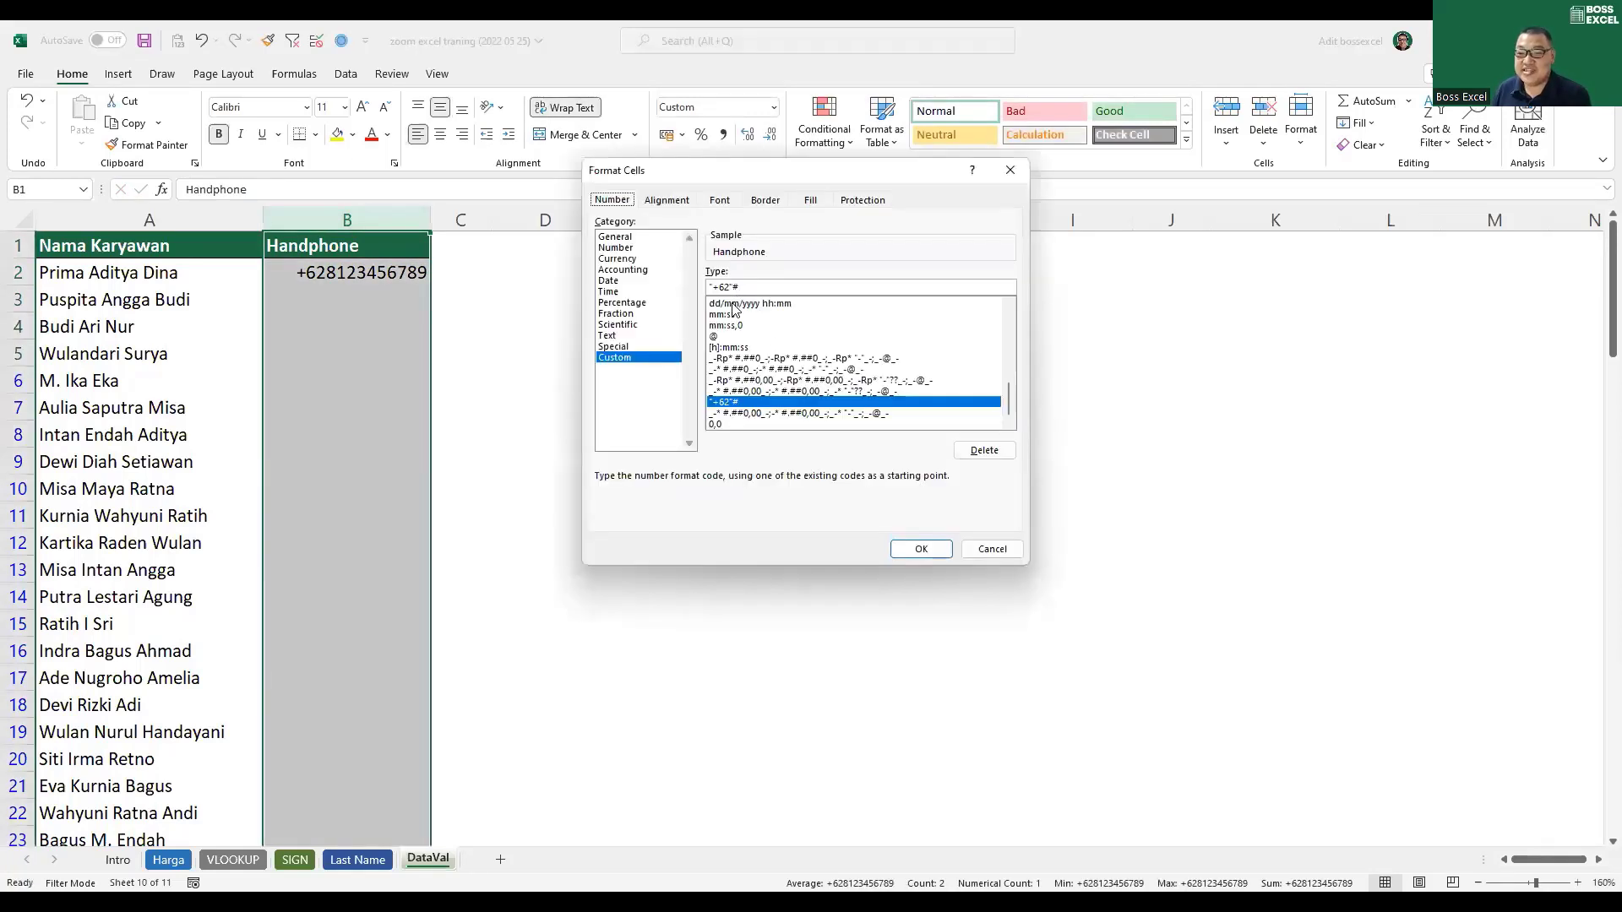
left_click(650, 237)
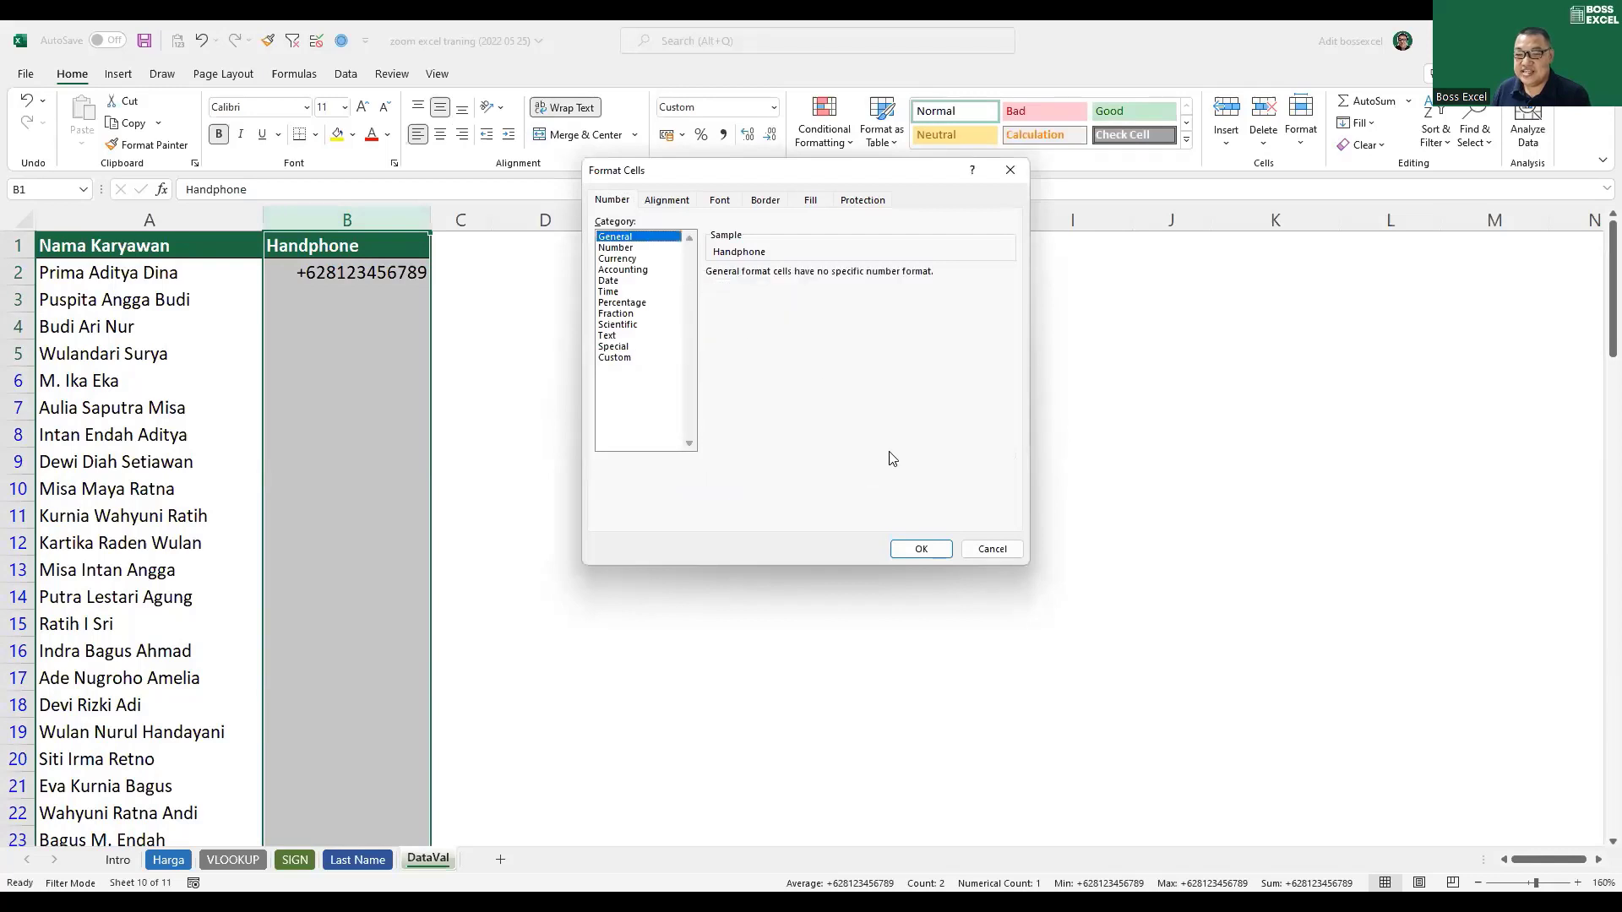
left_click(919, 545)
left_click(414, 280)
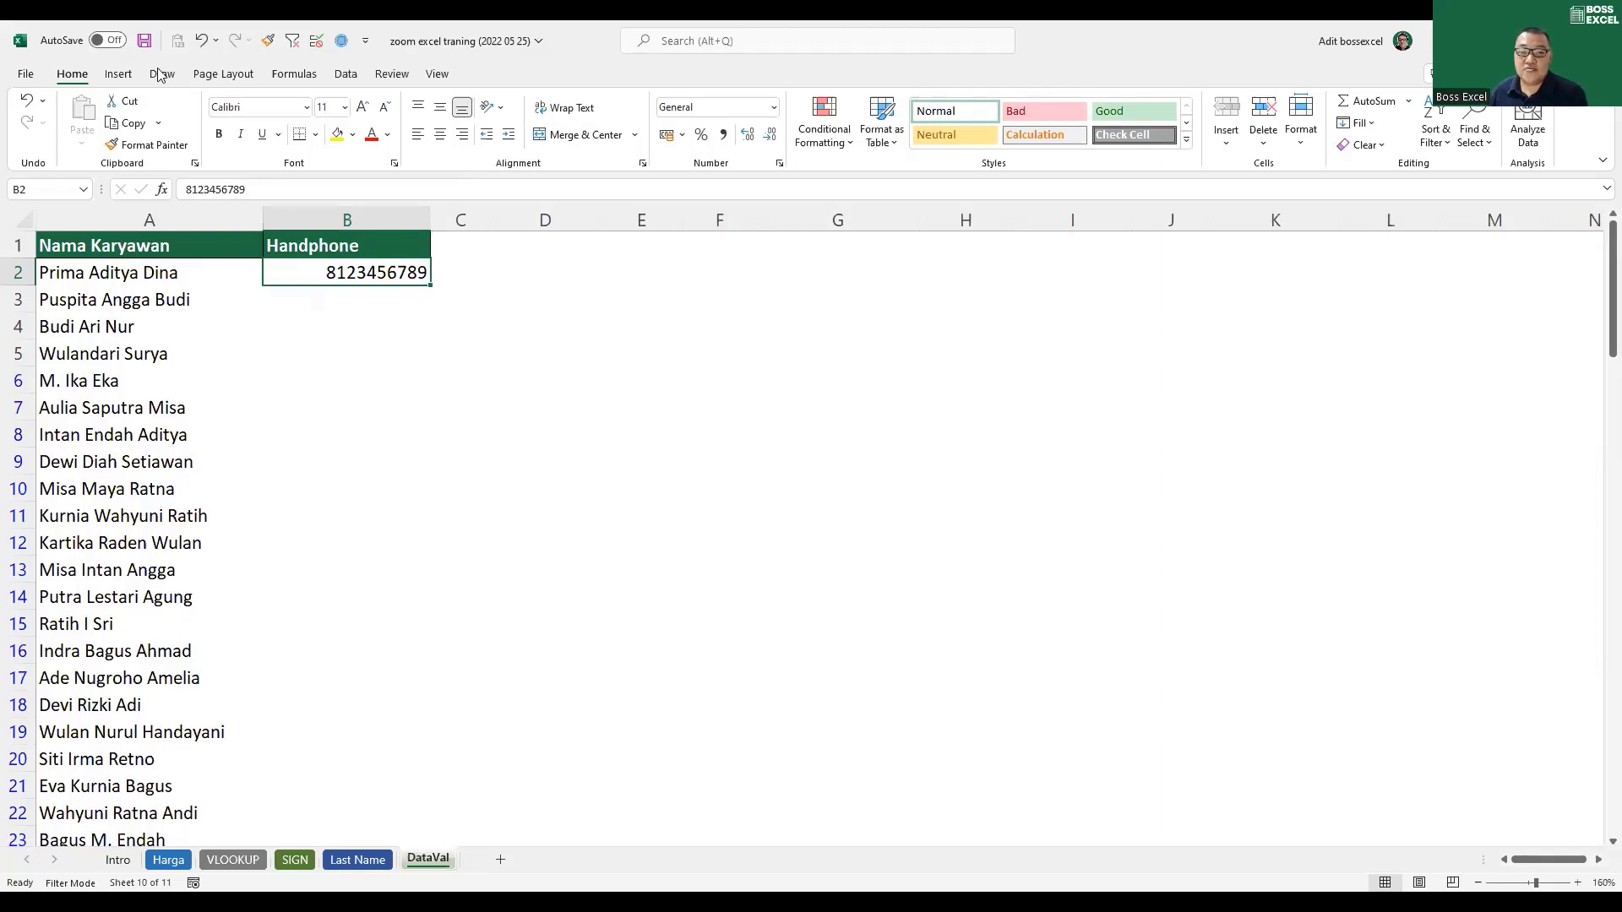
Prefix B2's number with '0 so it is stored as text with its leading zero.
double_click(314, 272)
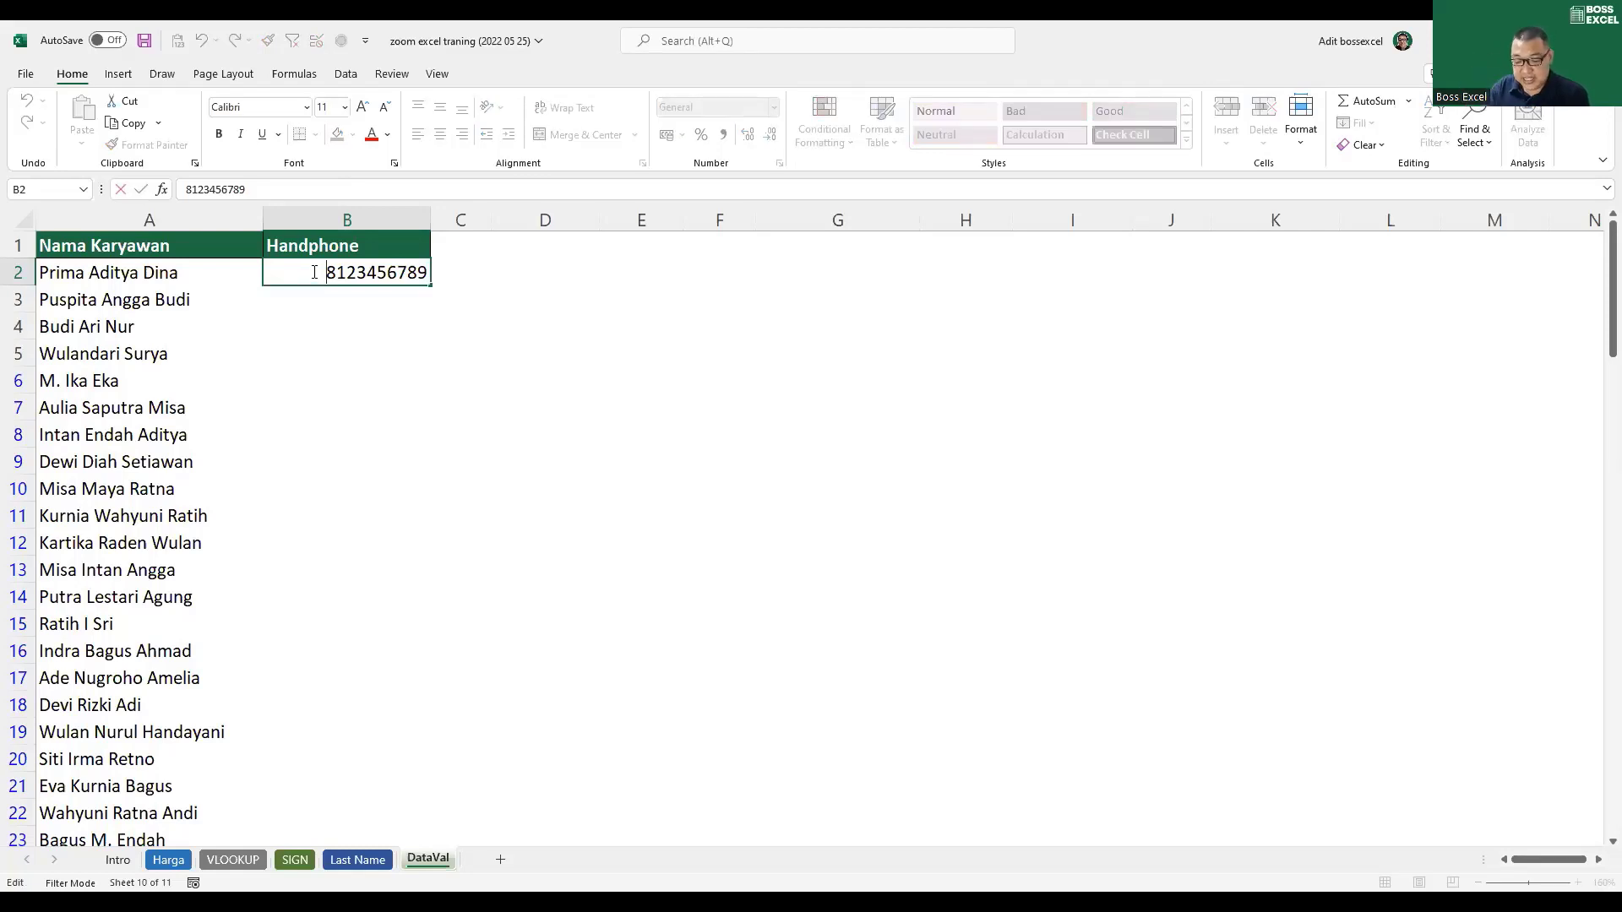
type("'")
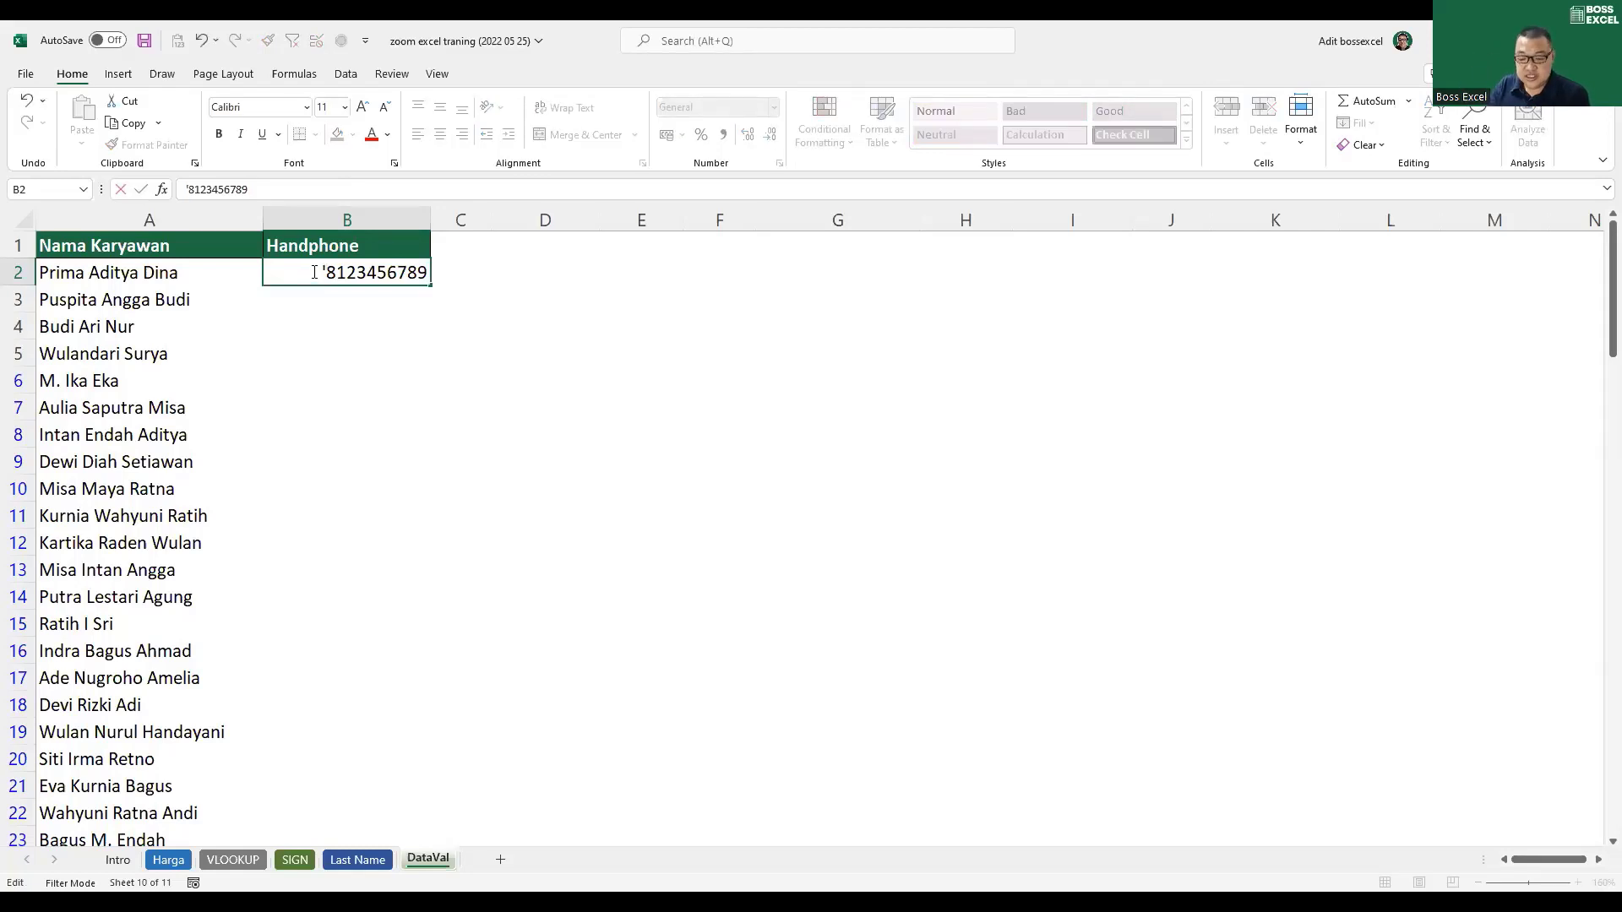
type("0")
key("Return")
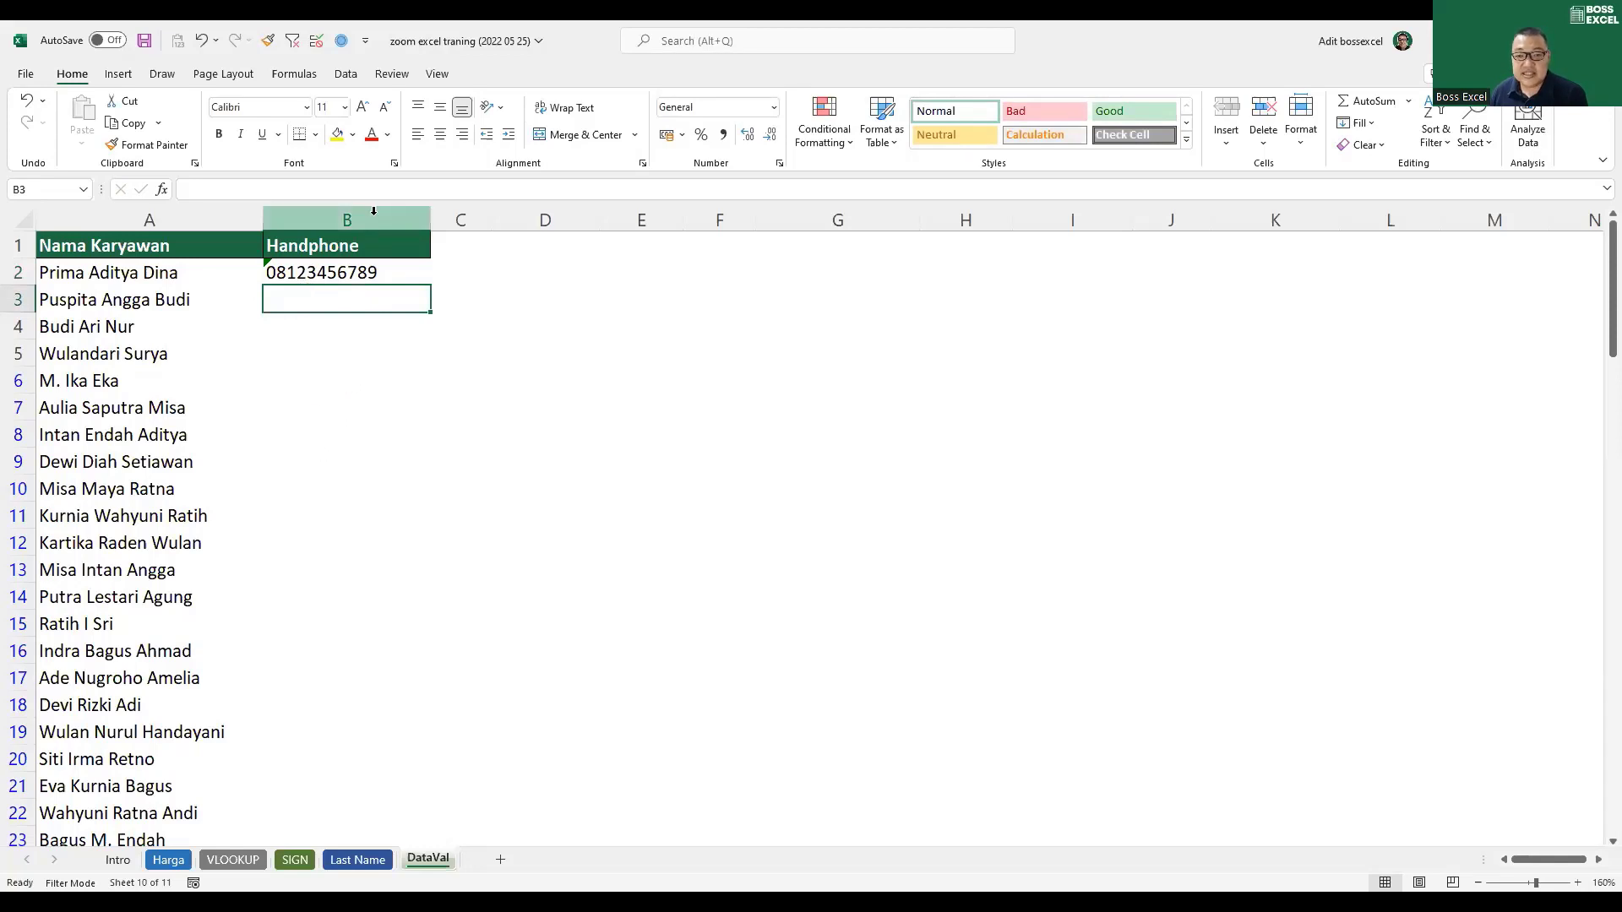
left_click(373, 211)
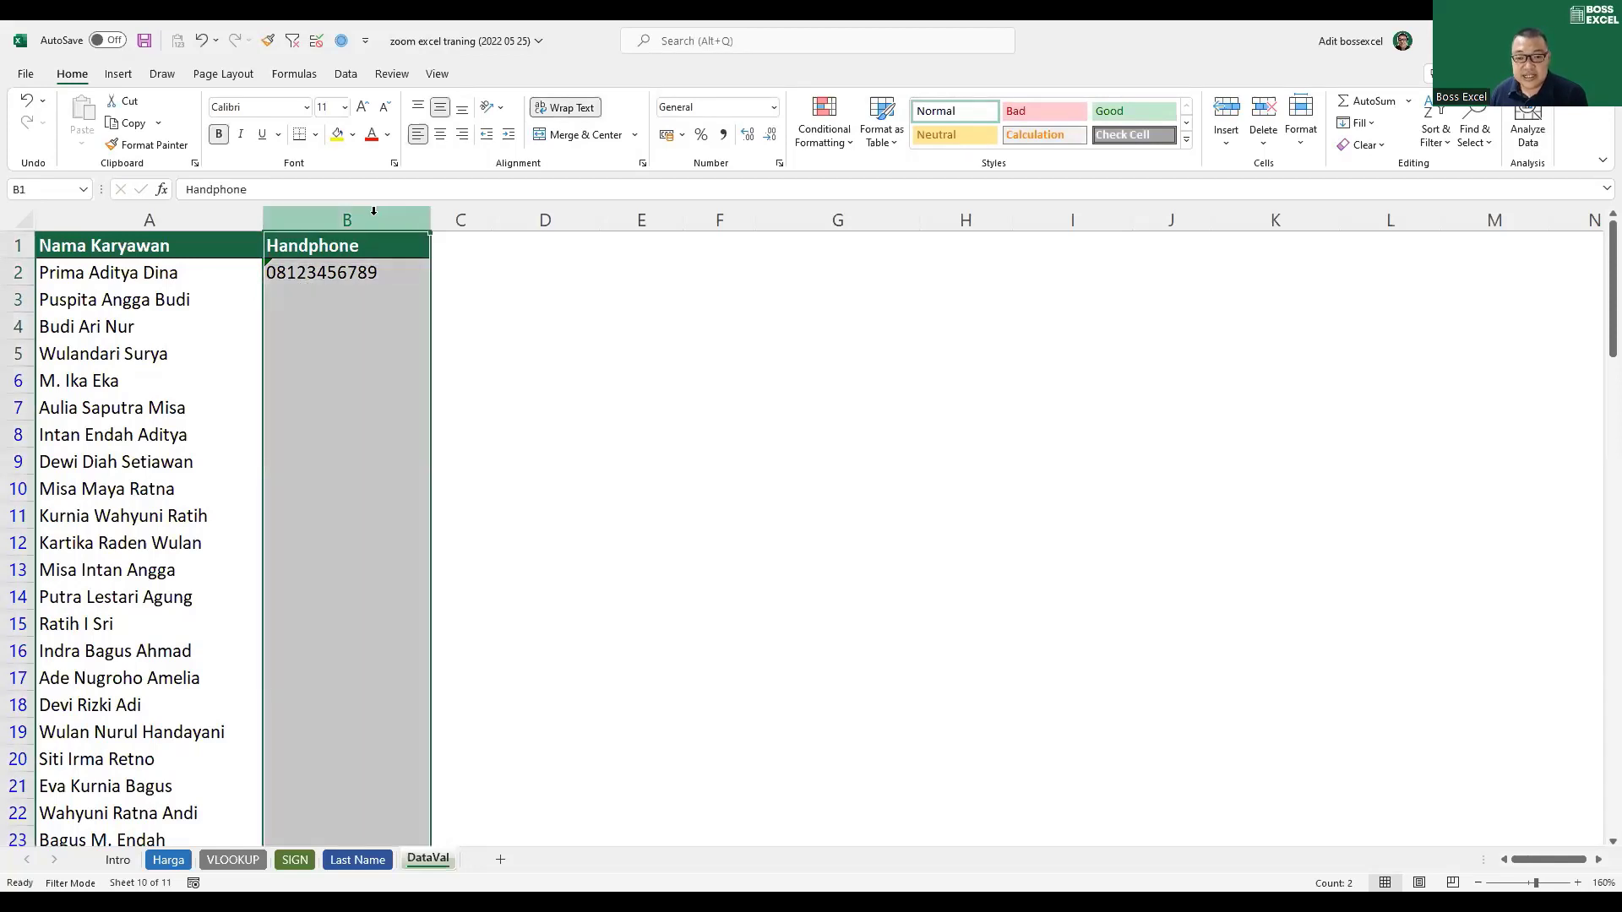
Format column B as Text and enter a second phone number starting with 0 in B3.
left_click(774, 107)
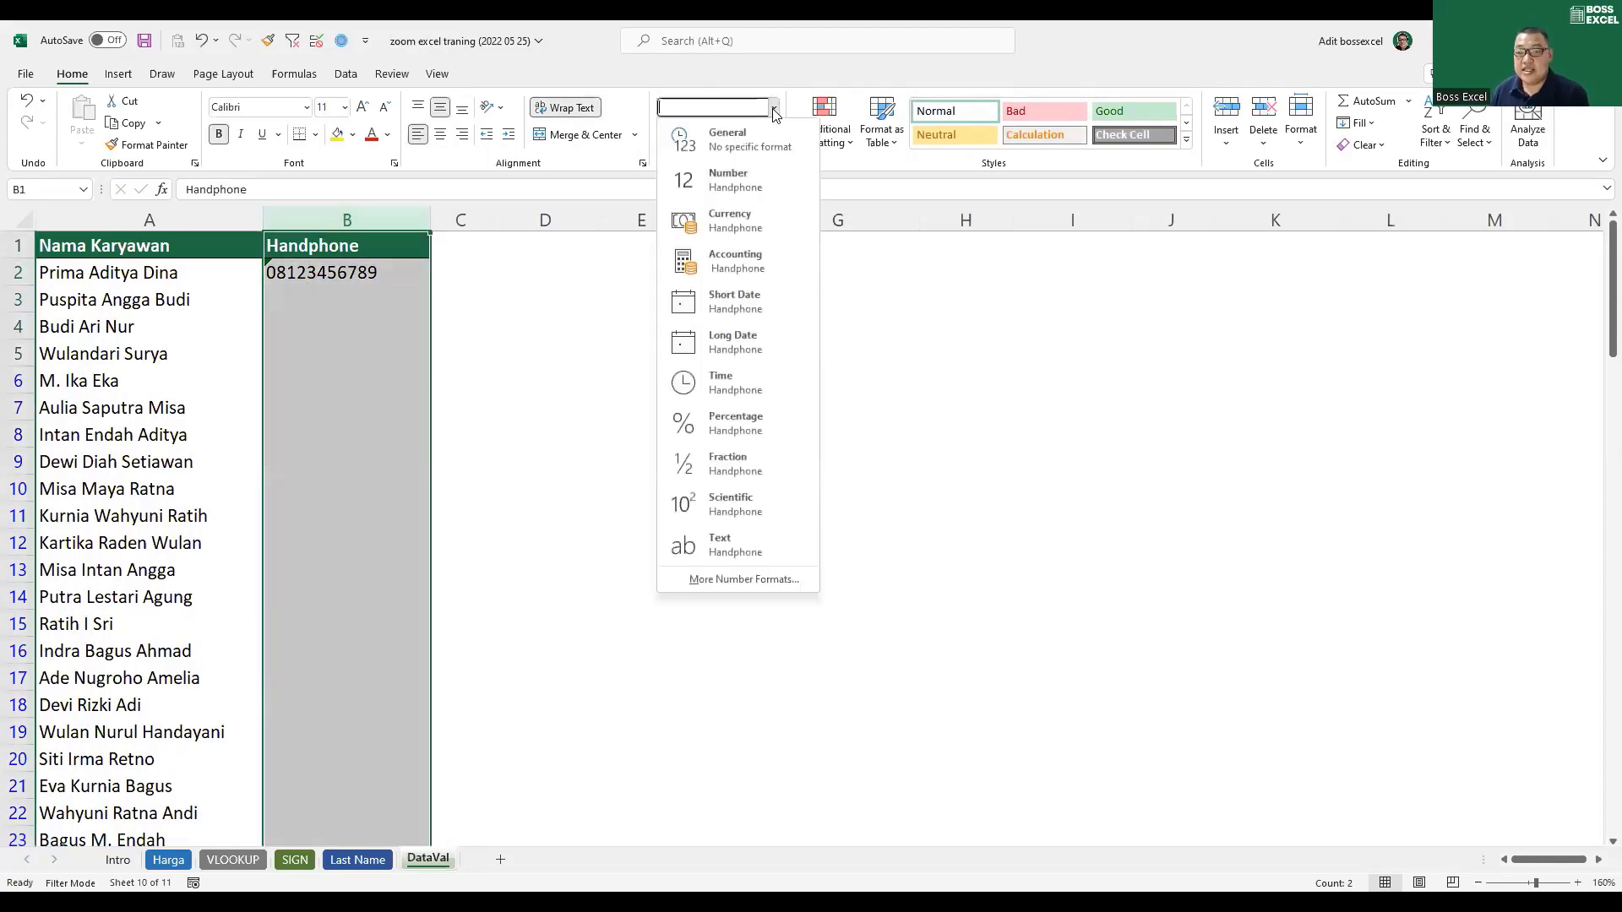
left_click(723, 550)
left_click(359, 297)
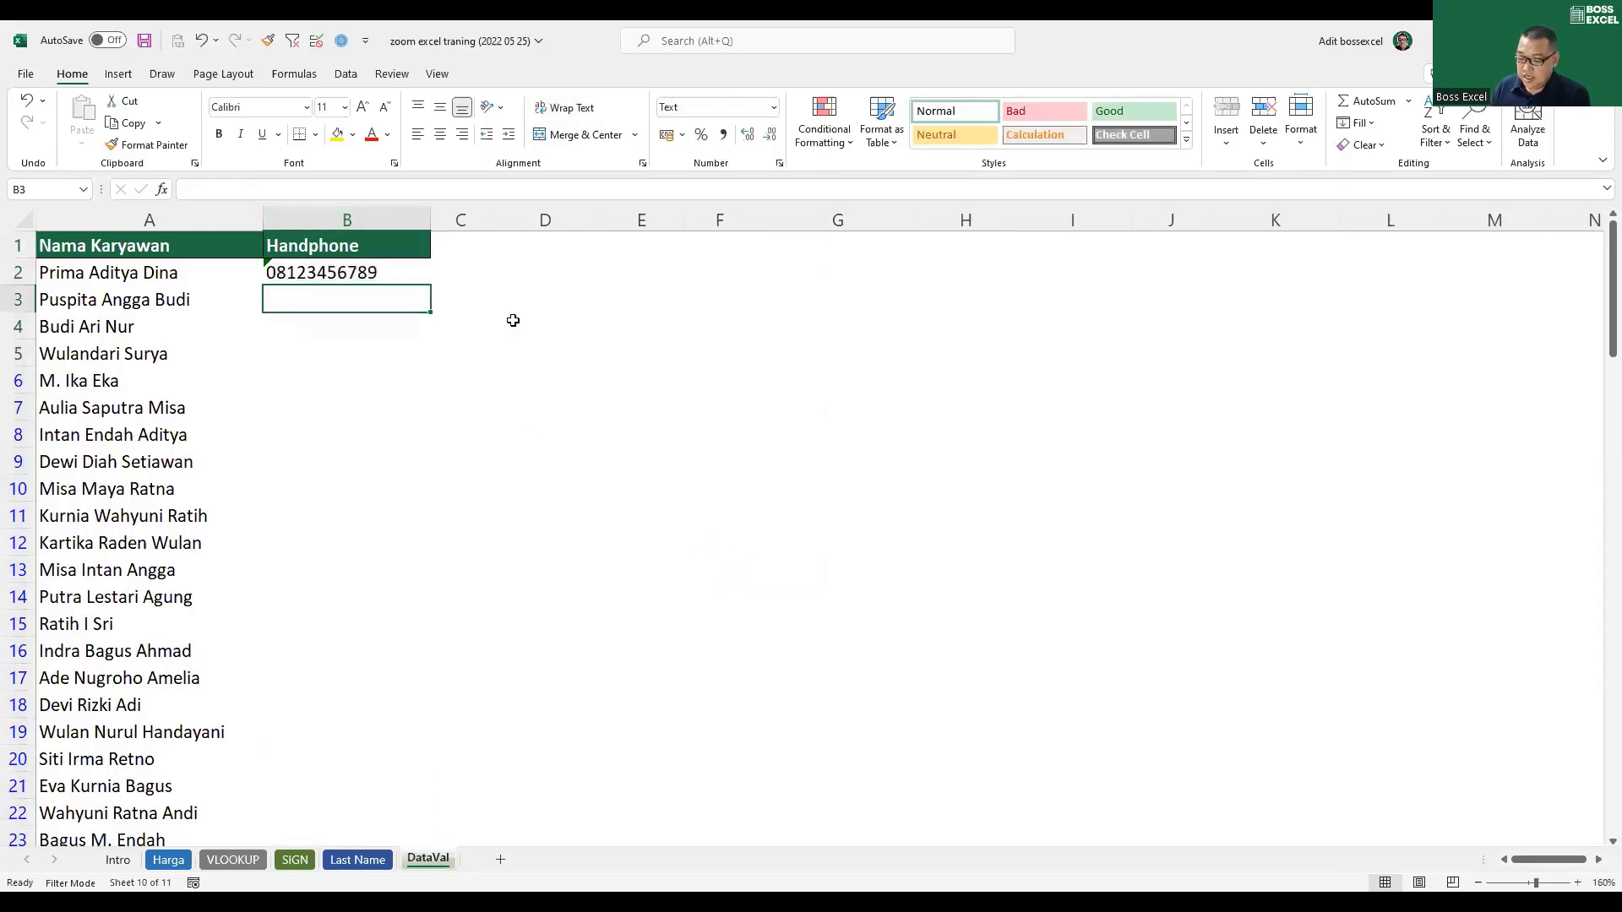
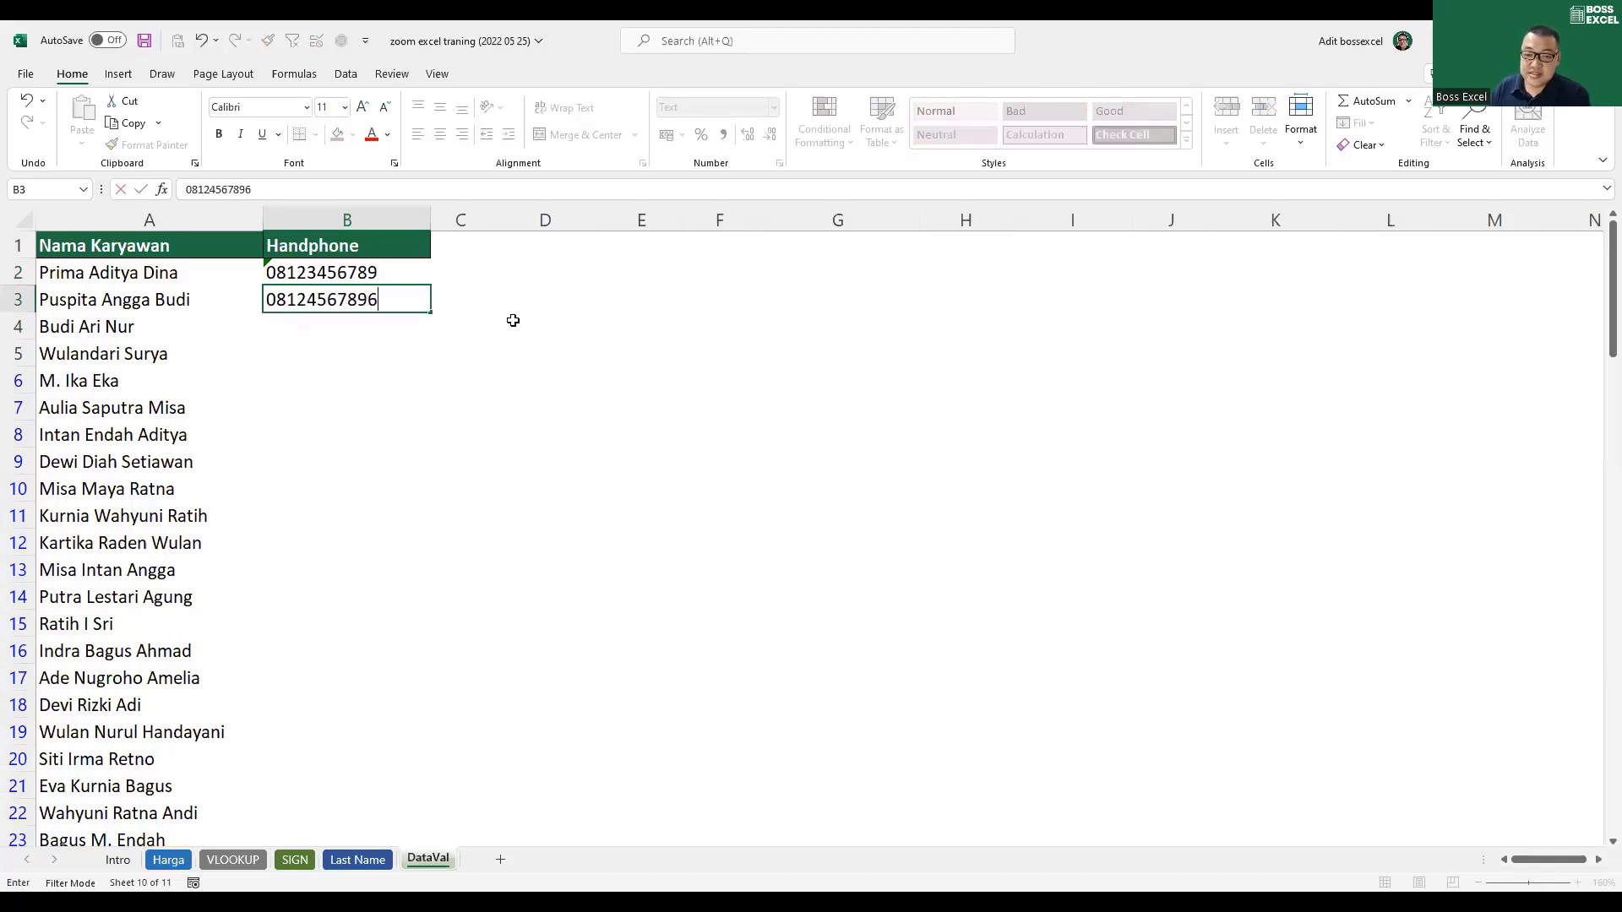
key("Return")
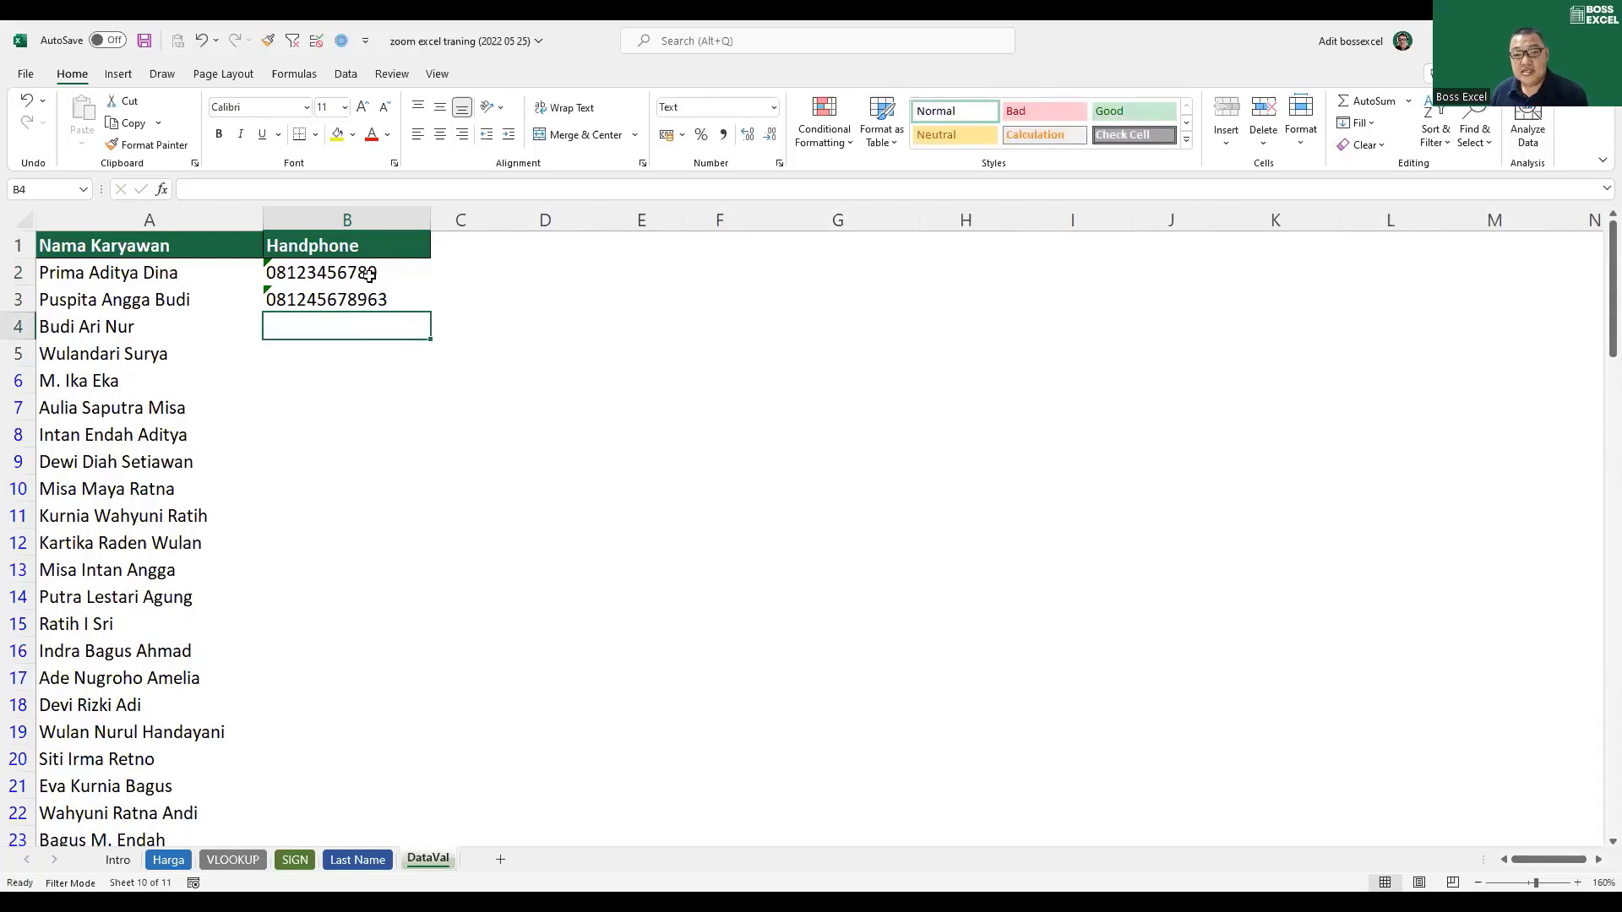
Set column B back to General format and inspect the text-stored numbers in B2 and B3.
left_click(395, 221)
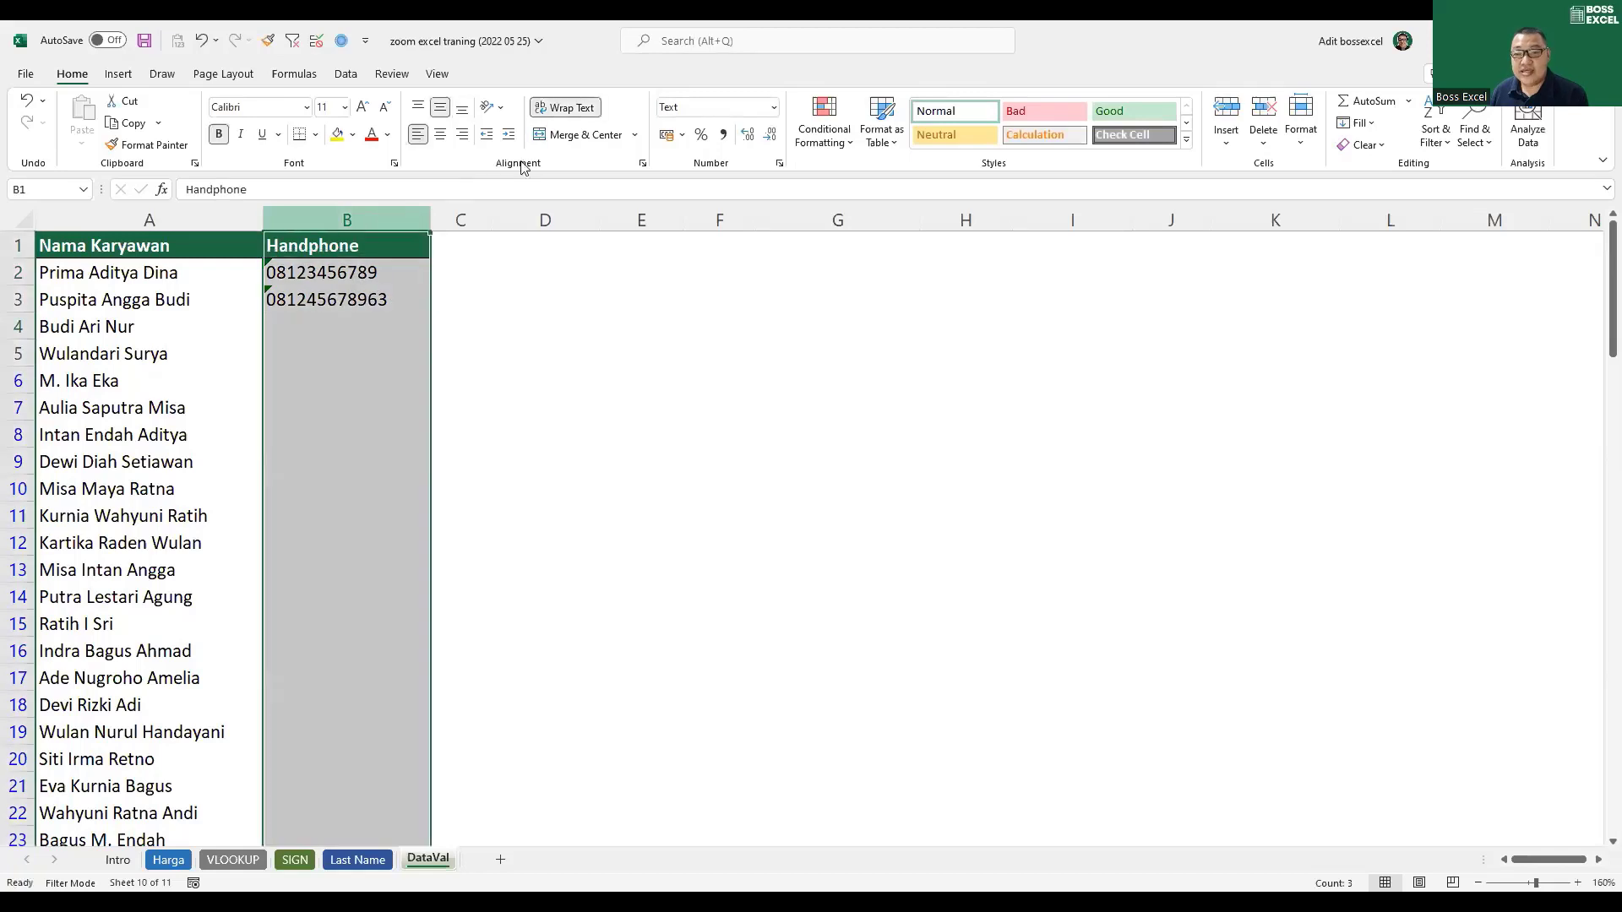
left_click(772, 107)
left_click(754, 138)
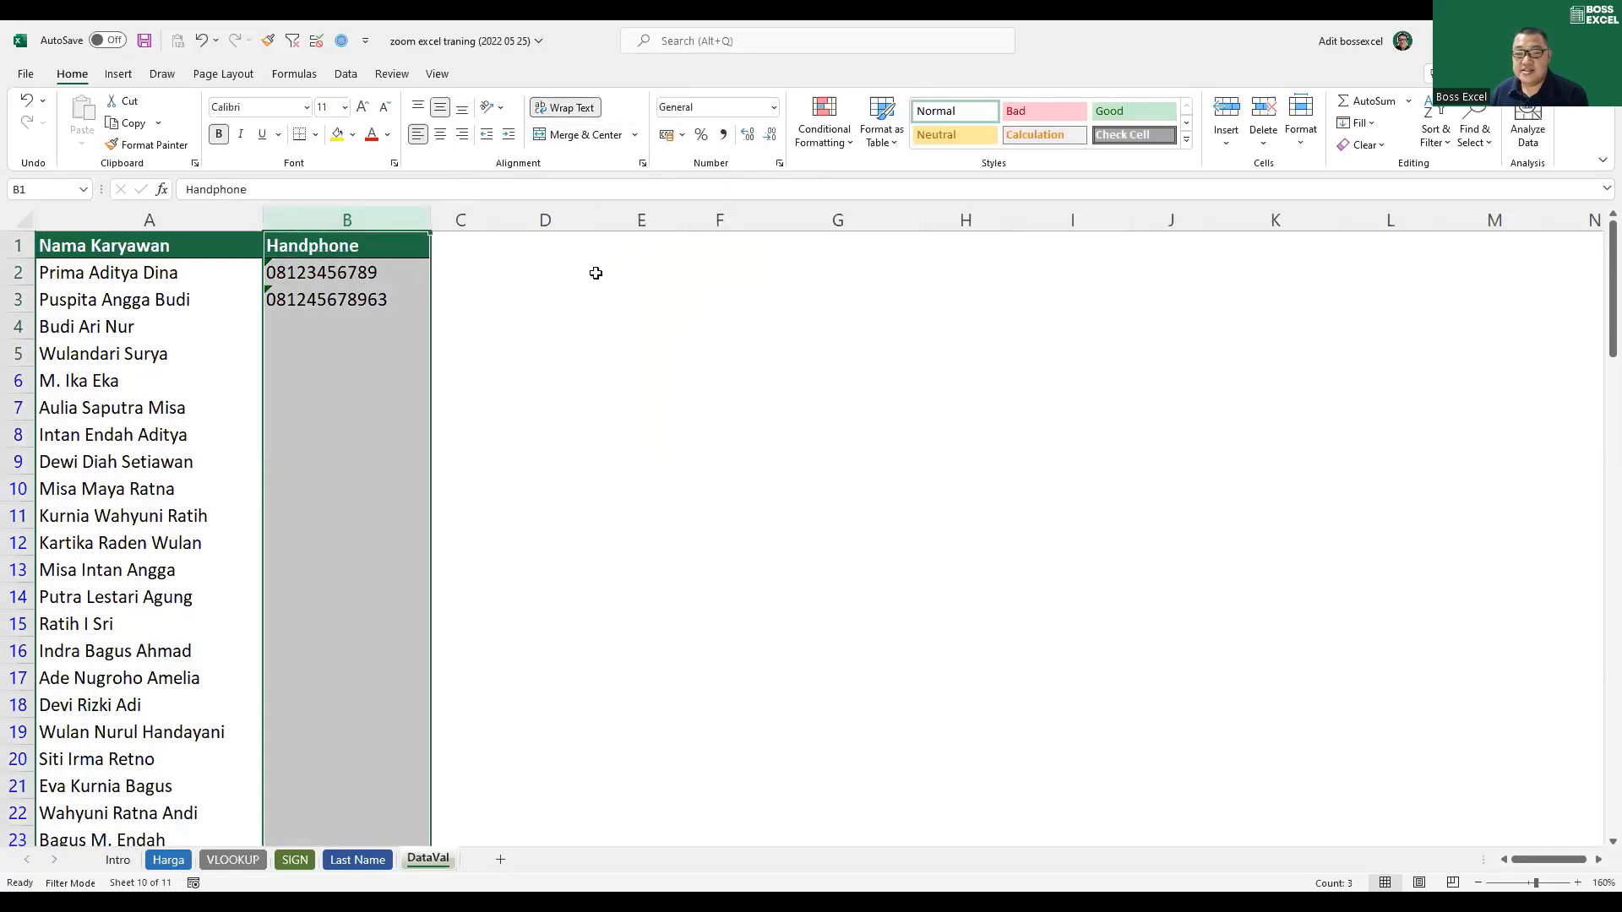
left_click_drag(396, 274, 390, 300)
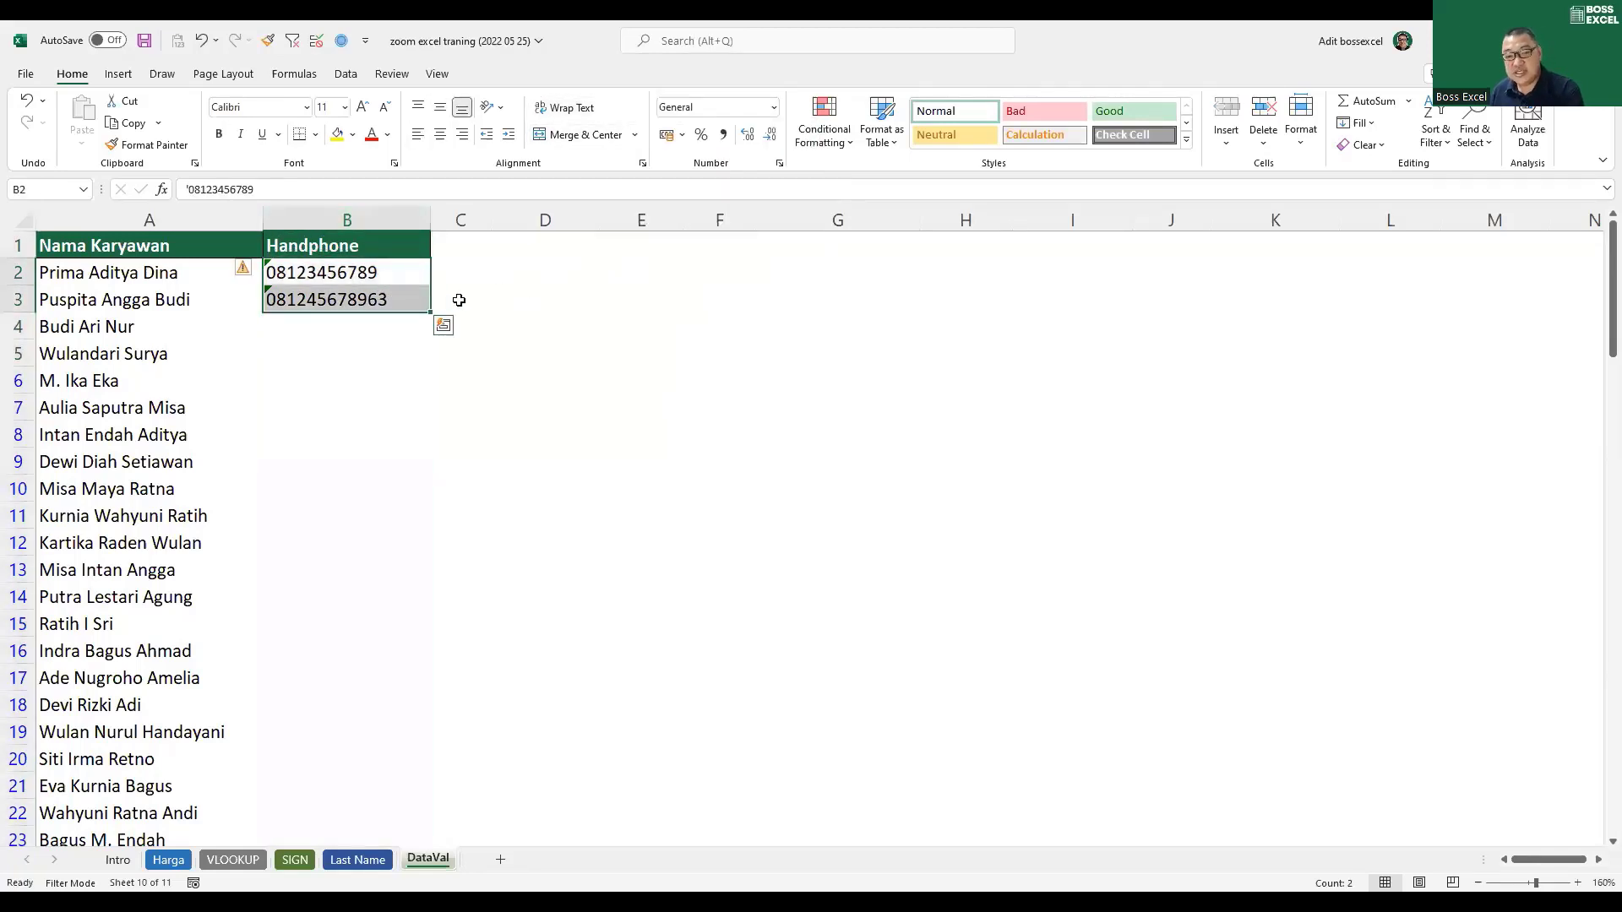
left_click(377, 301)
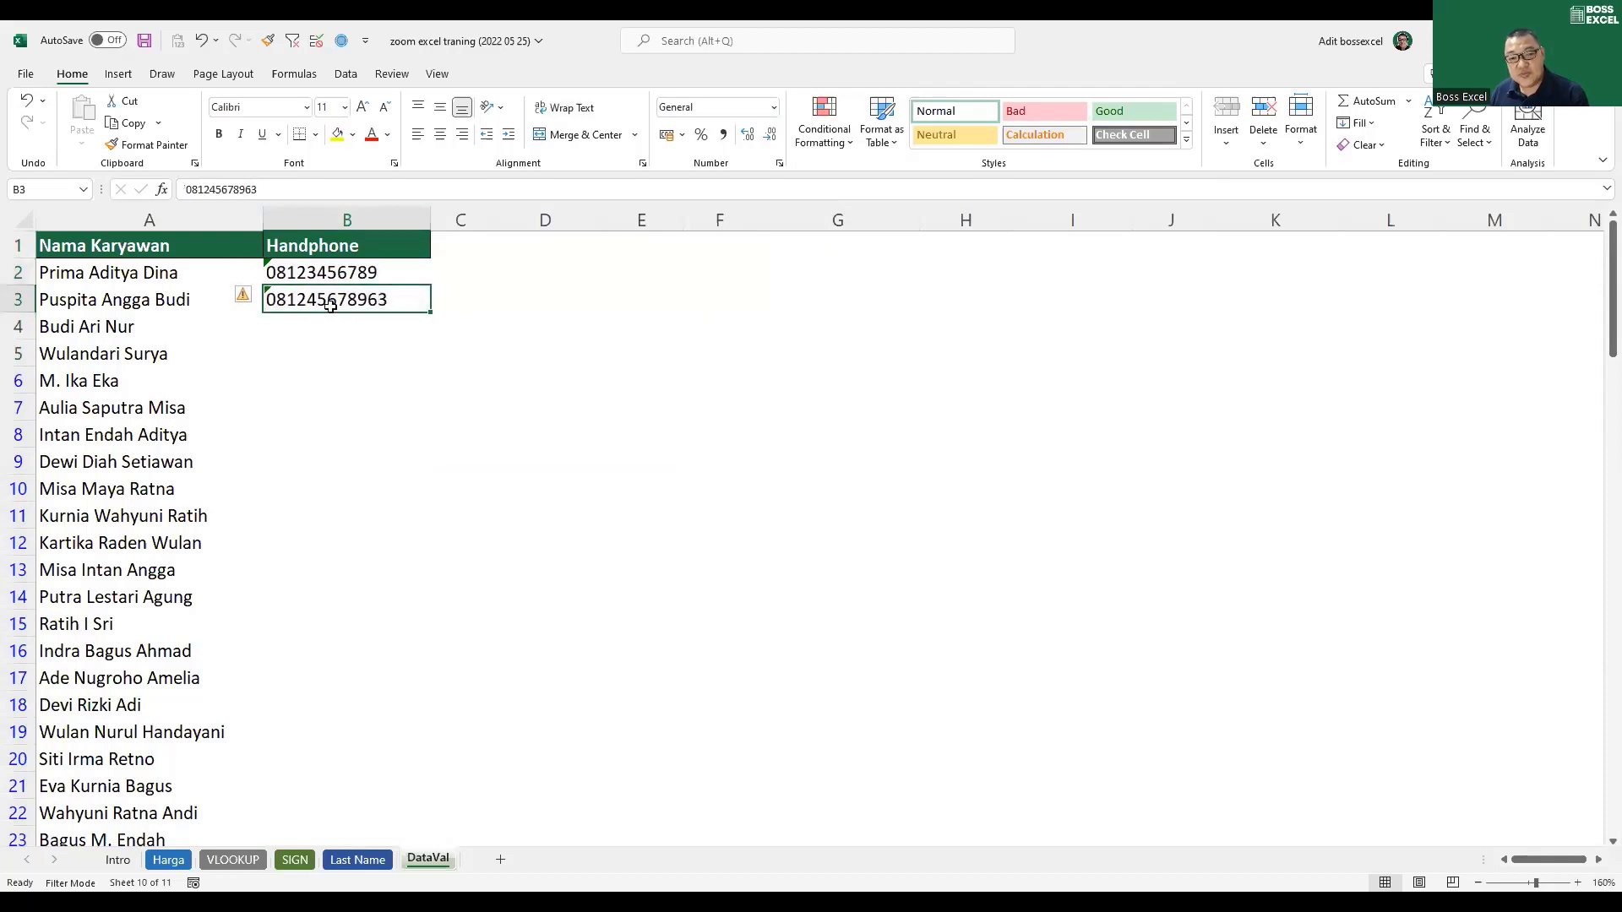
left_click(339, 274)
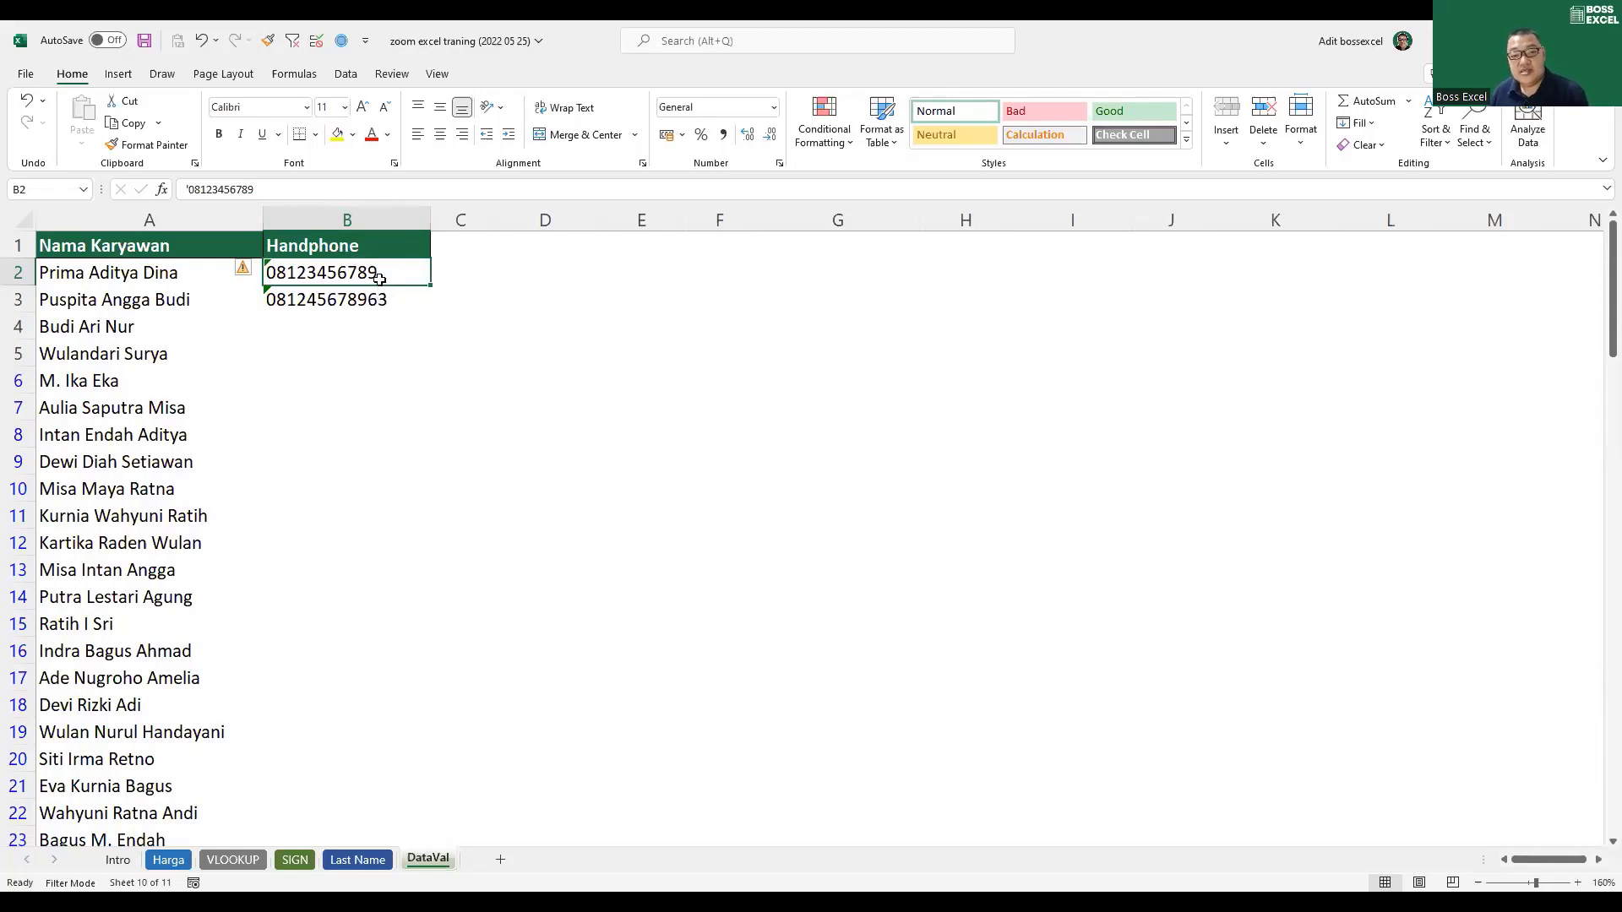
Clear the old phone entries in B2:B3 and check the Handphone column's number format.
left_click_drag(376, 277, 380, 325)
key("Delete")
left_click(347, 220)
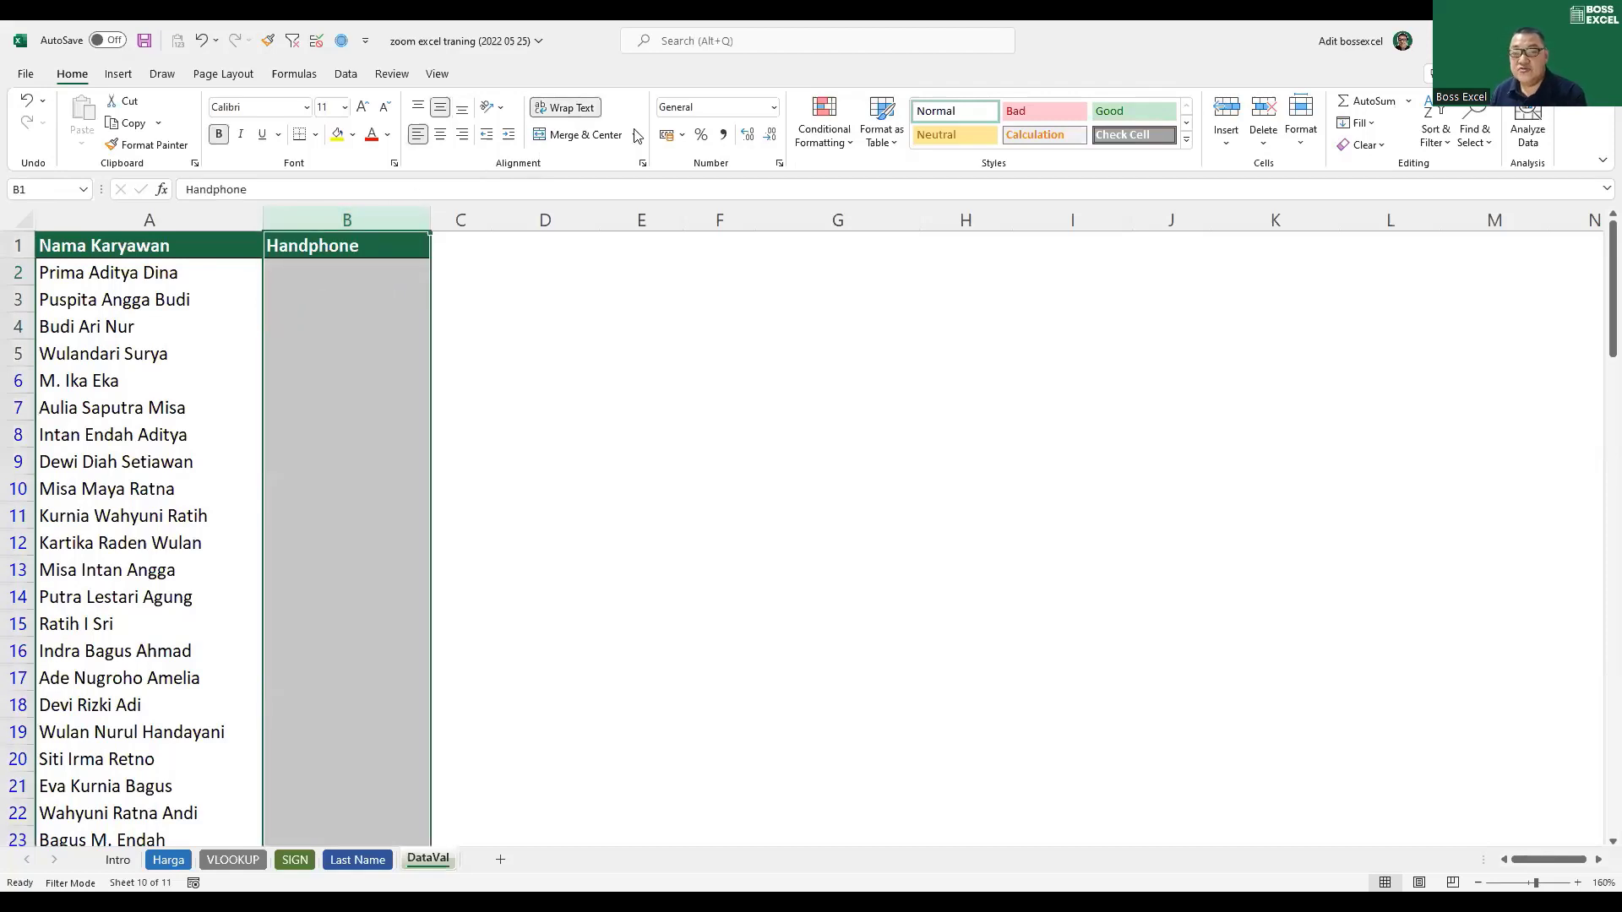
left_click(773, 107)
key("Escape")
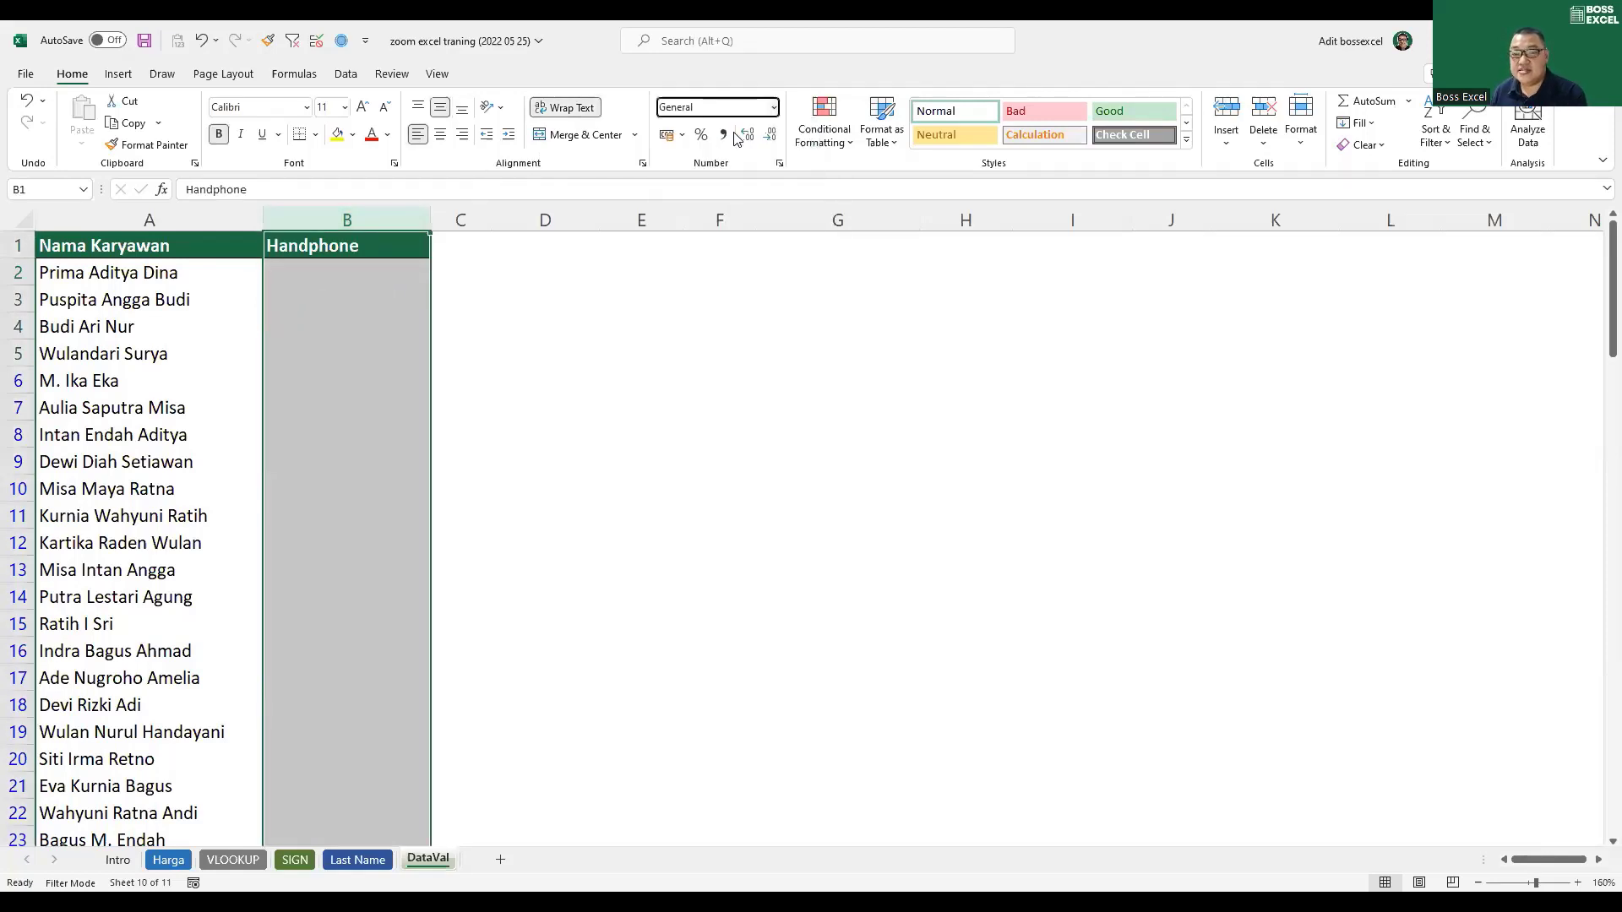
left_click(557, 255)
Enter an 08-prefixed phone number in B2, where Excel drops the leading zero.
left_click(387, 281)
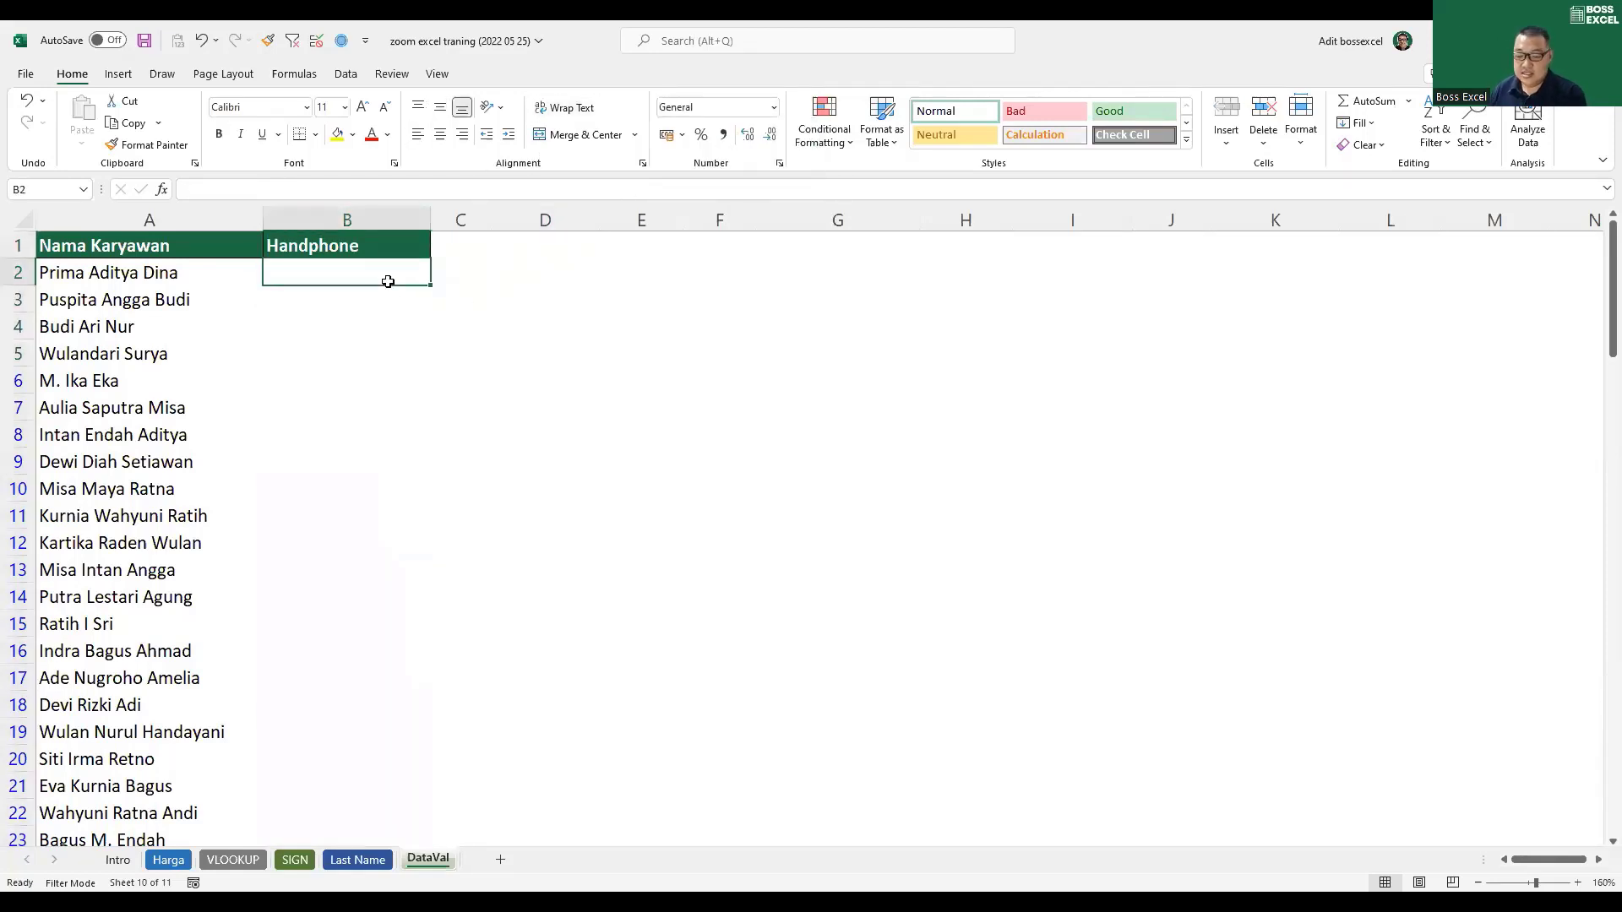
type("08123")
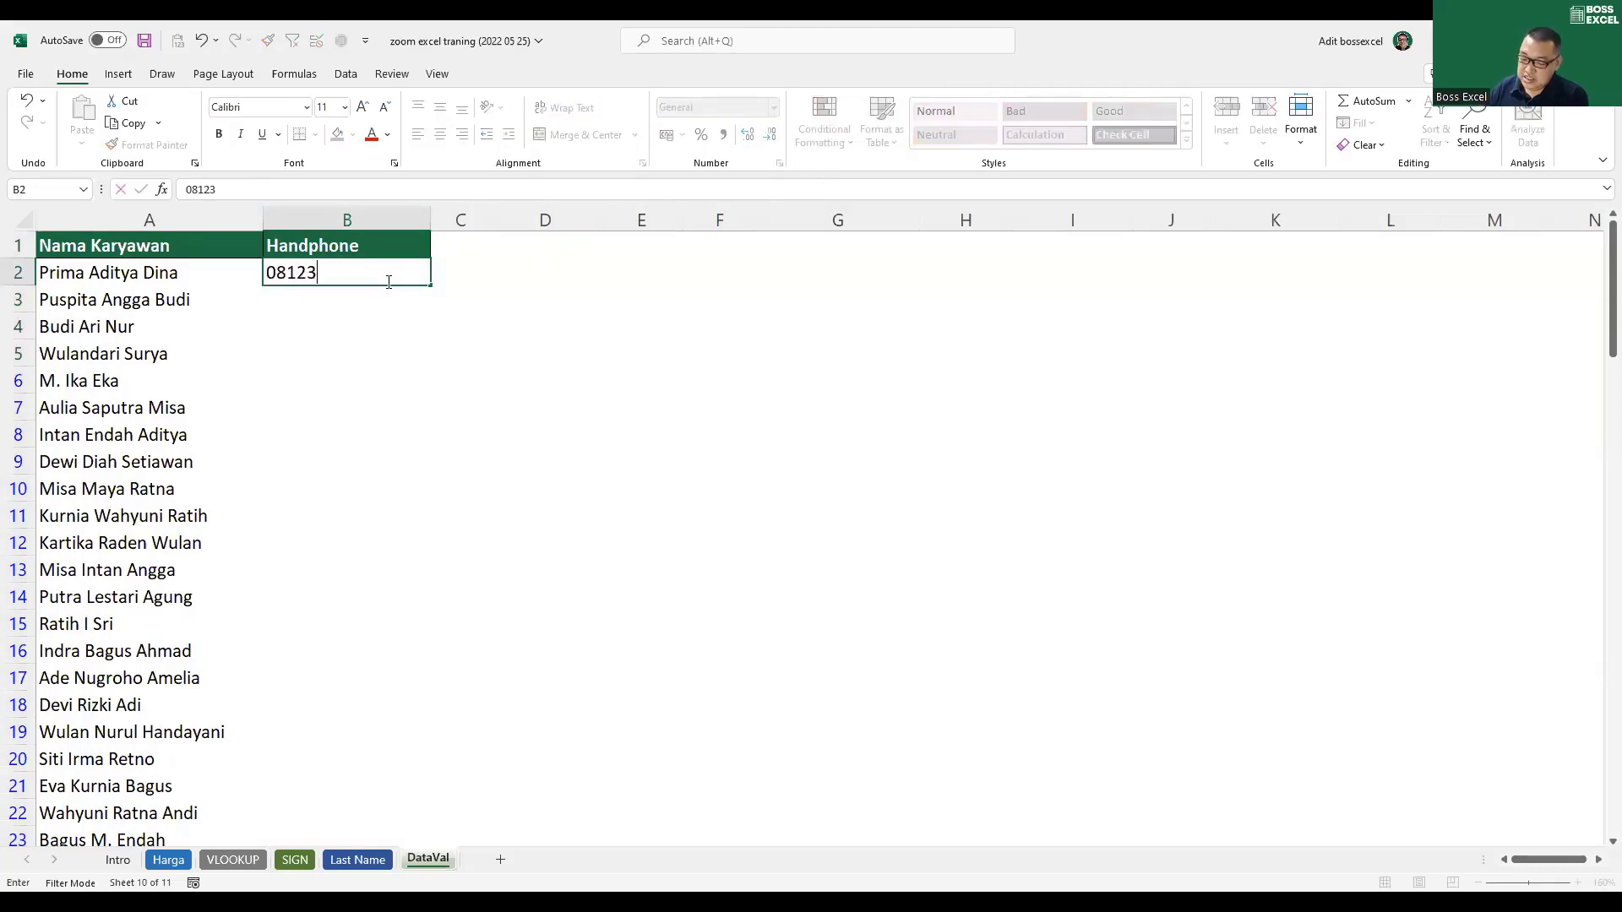
type("456789")
key("Return")
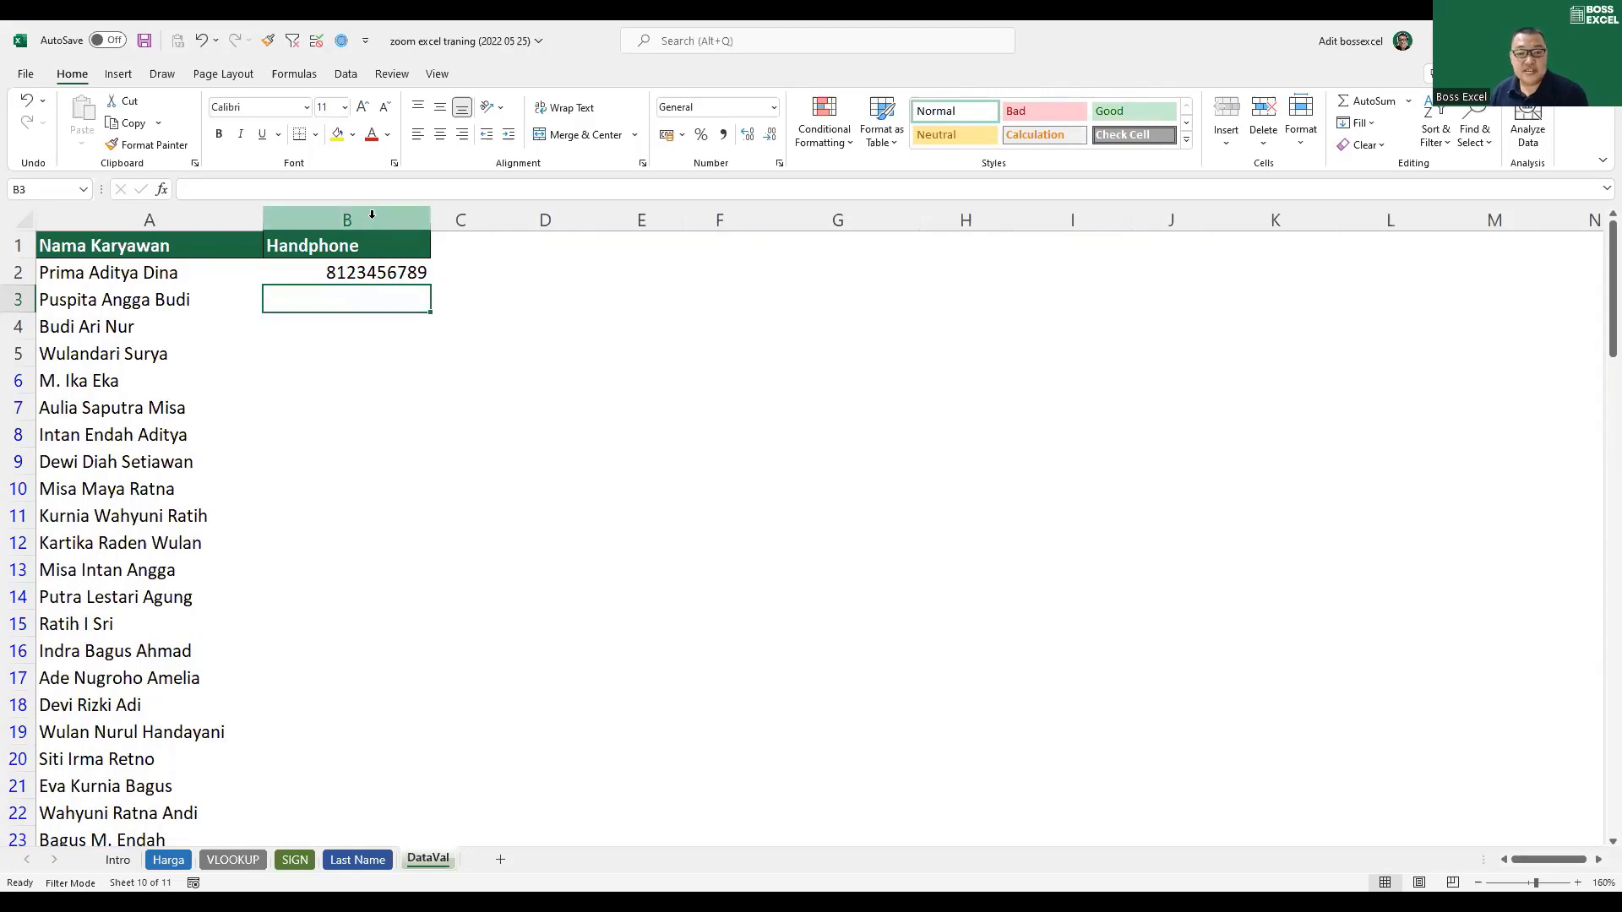
left_click(371, 214)
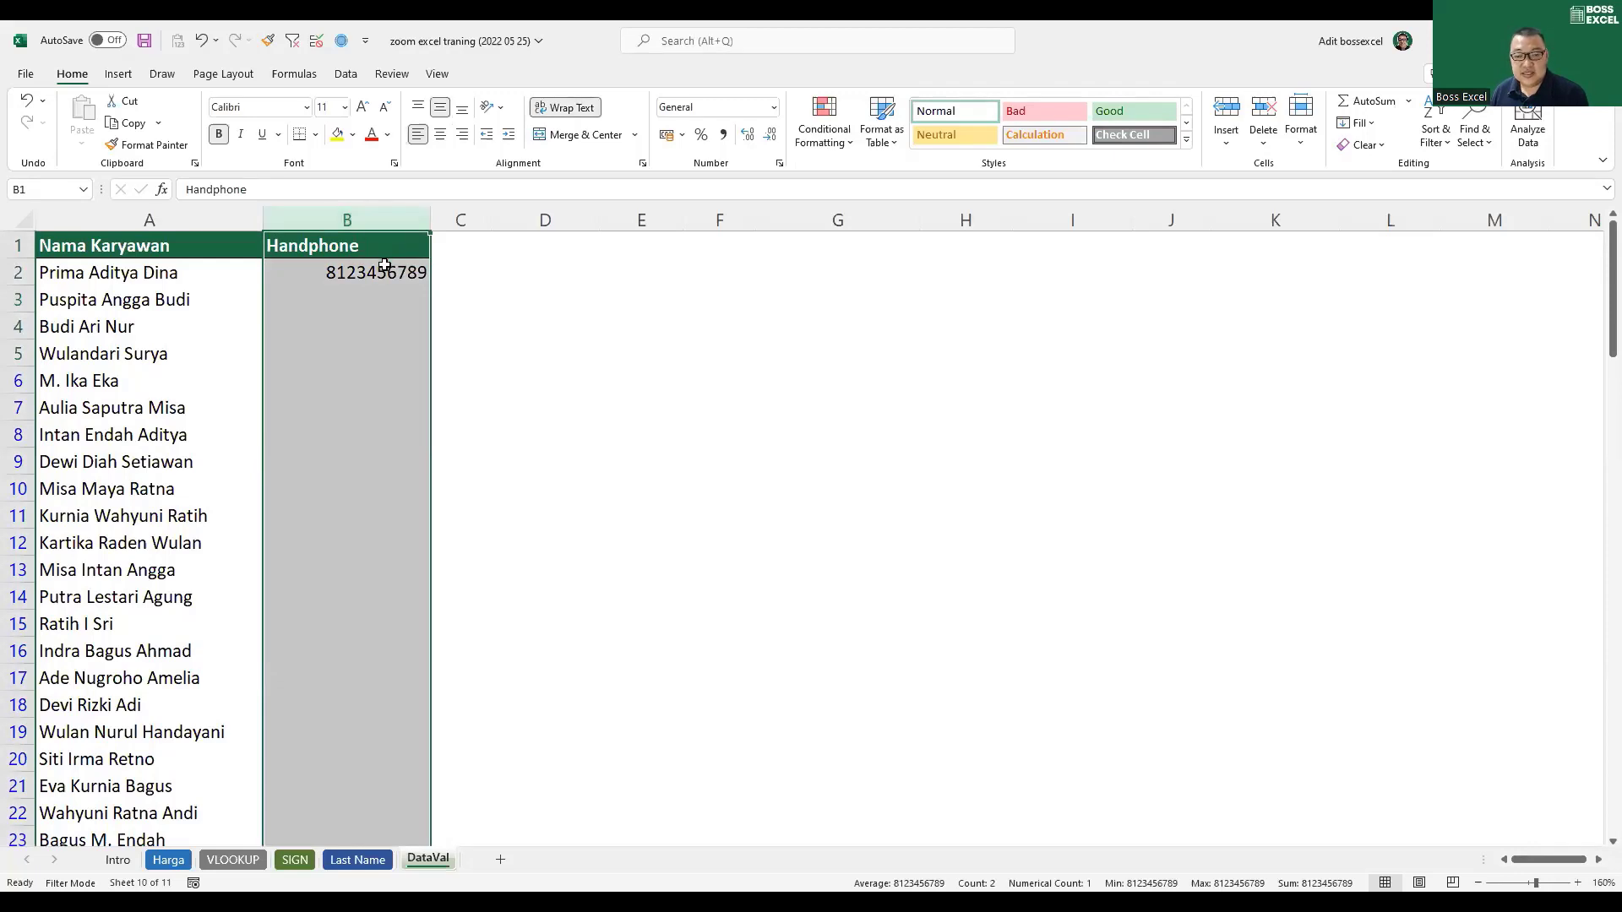
Give the whole Handphone column the custom number format "0"# to restore the leading zero.
left_click(382, 262, "ctrl")
left_click(377, 218)
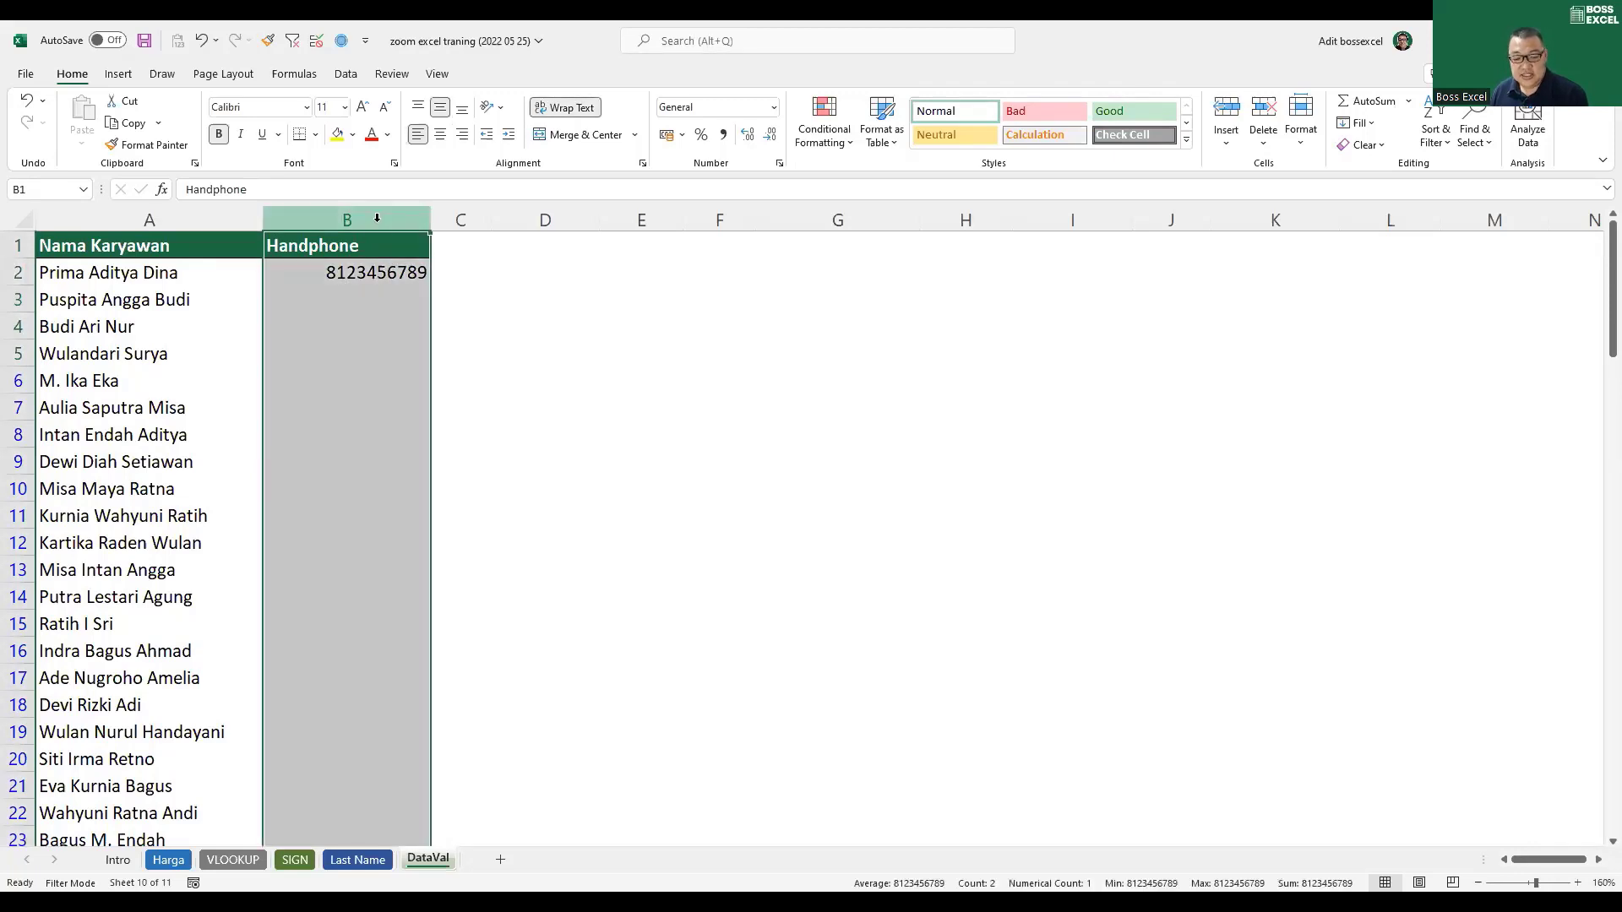
key("ctrl+1")
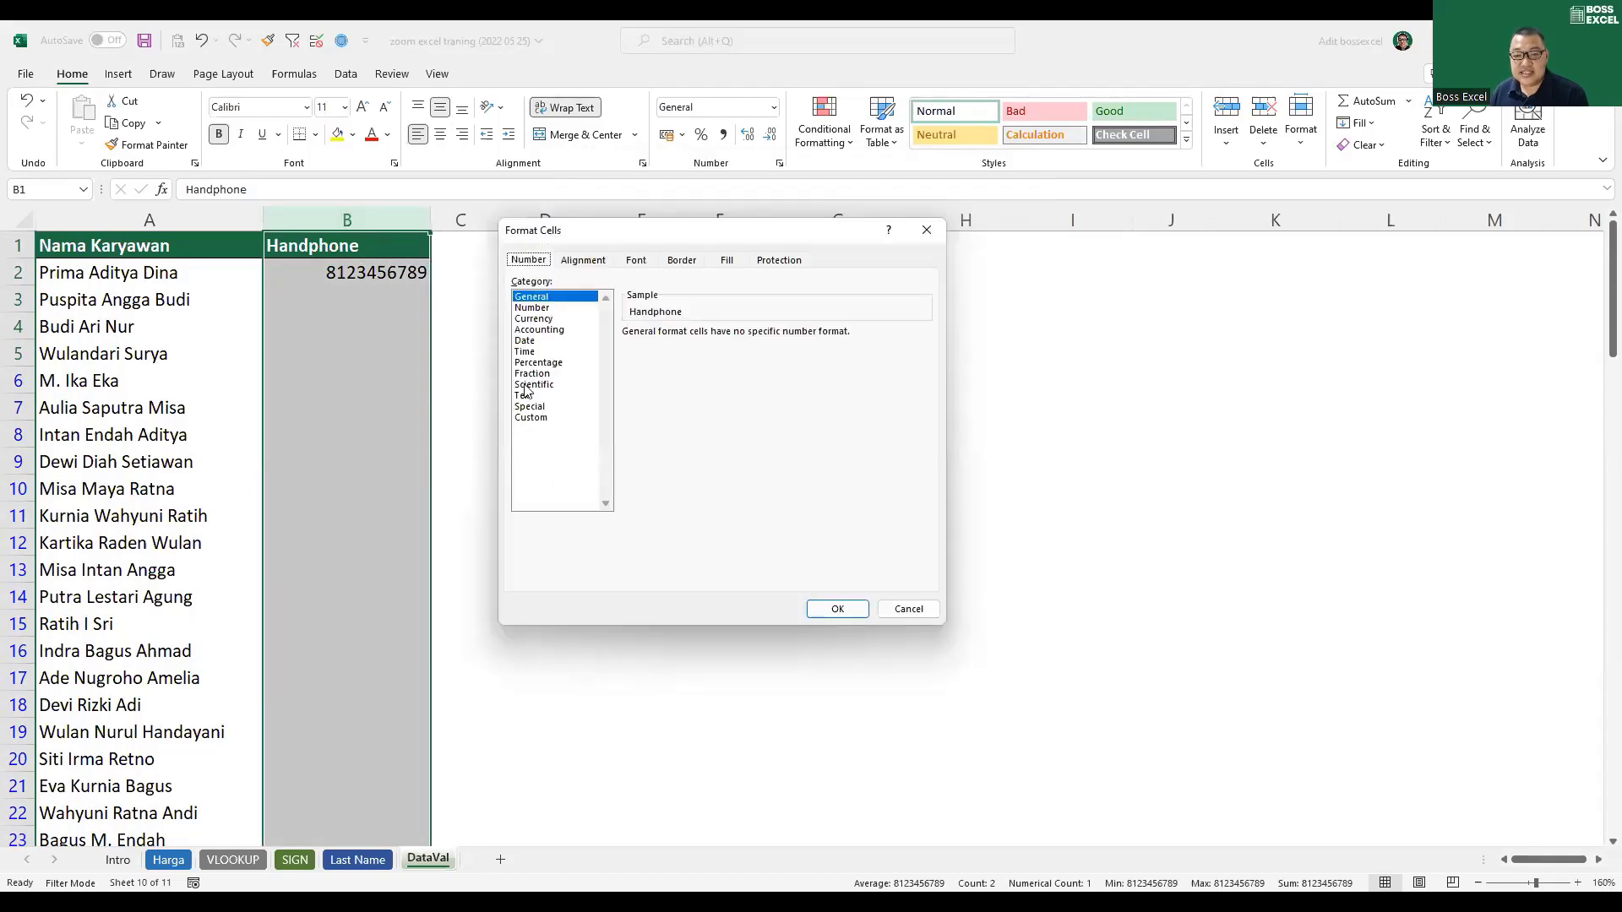
left_click(549, 430)
key("Tab")
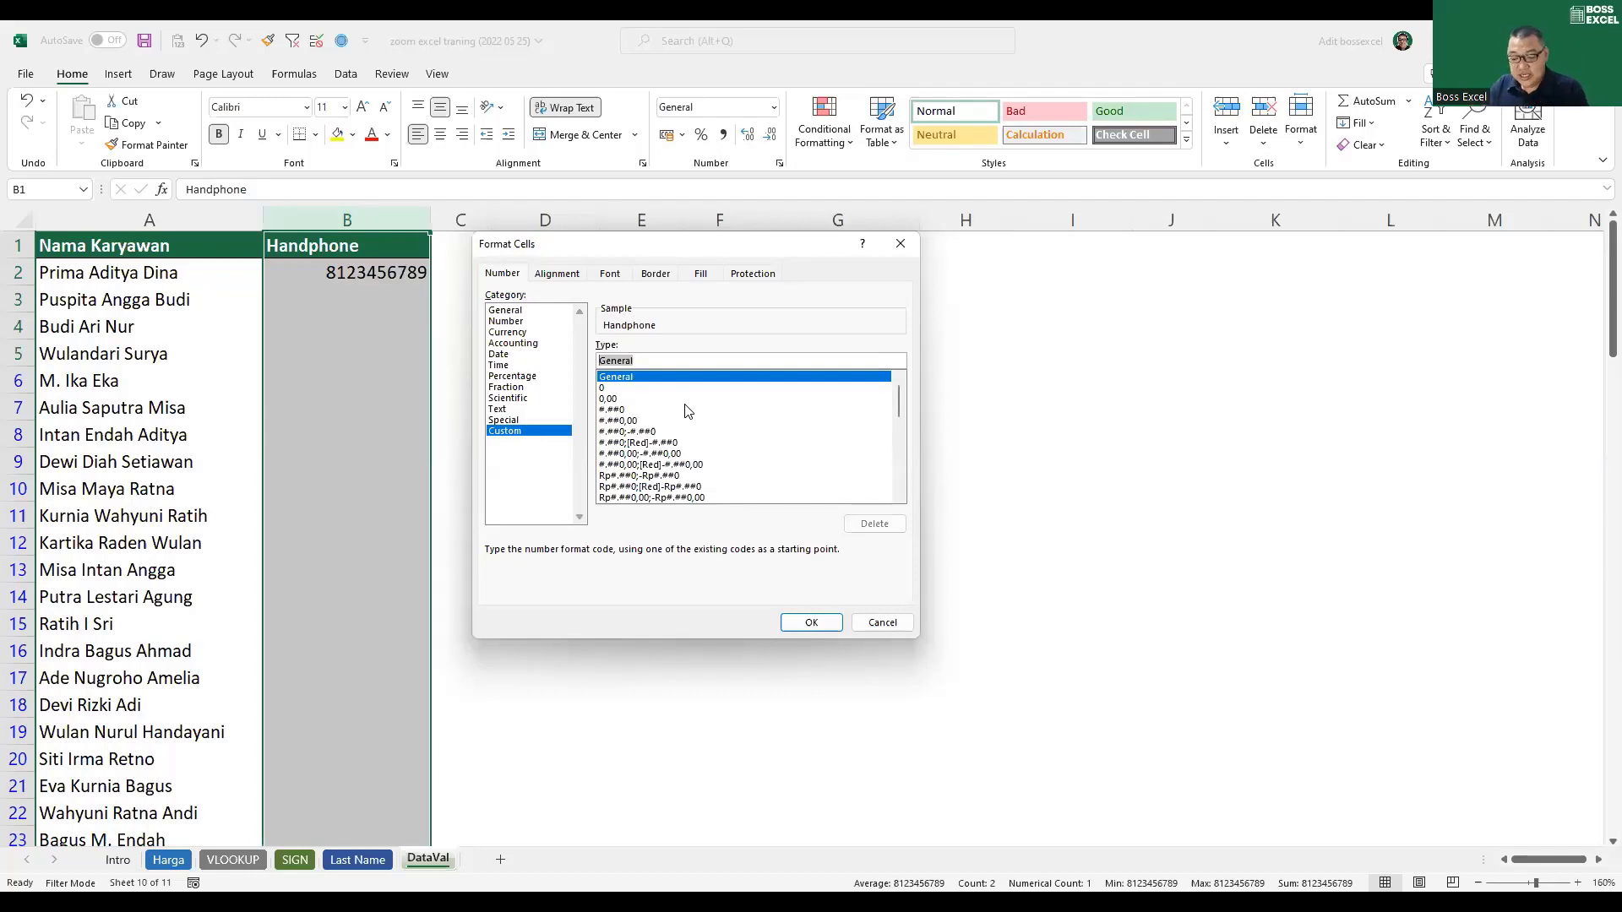
type("\"0")
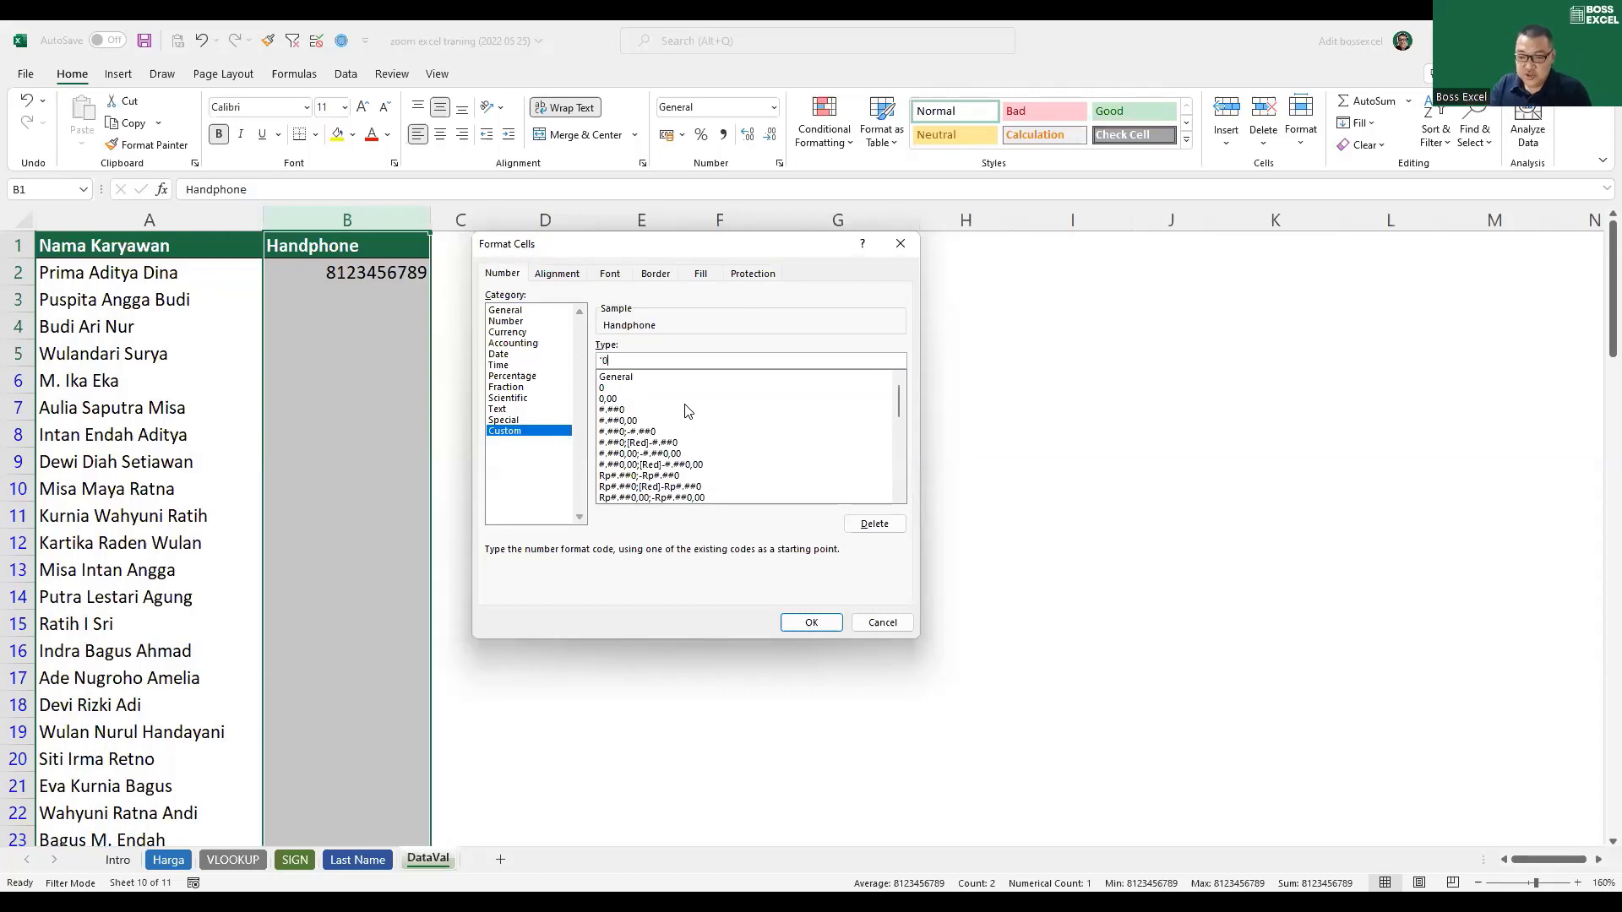
type("\"")
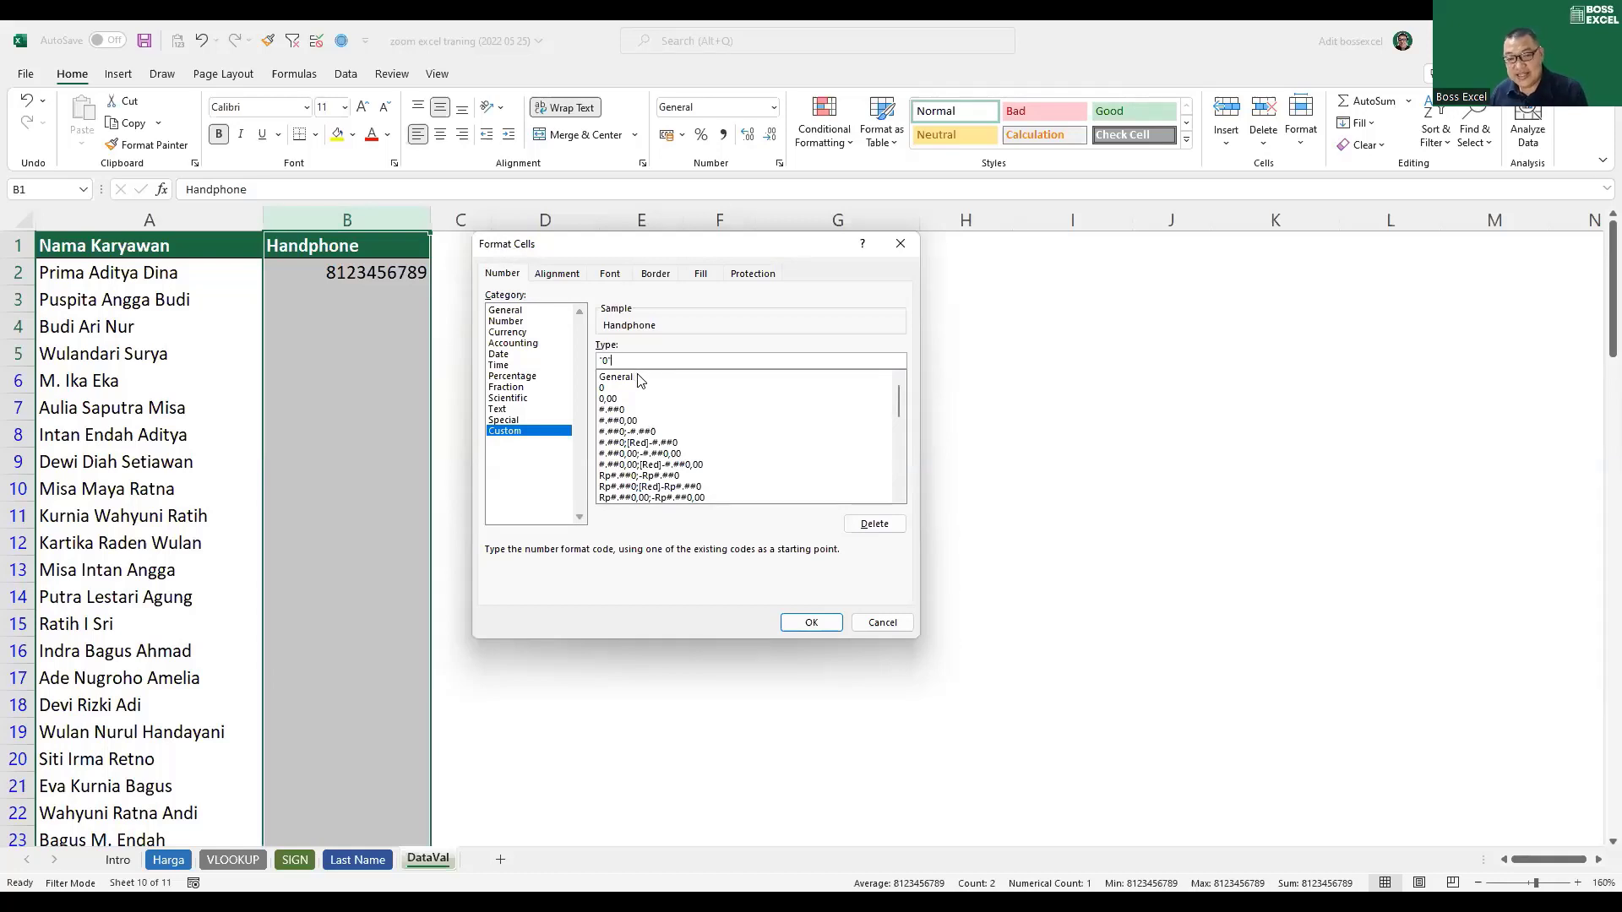
type("#")
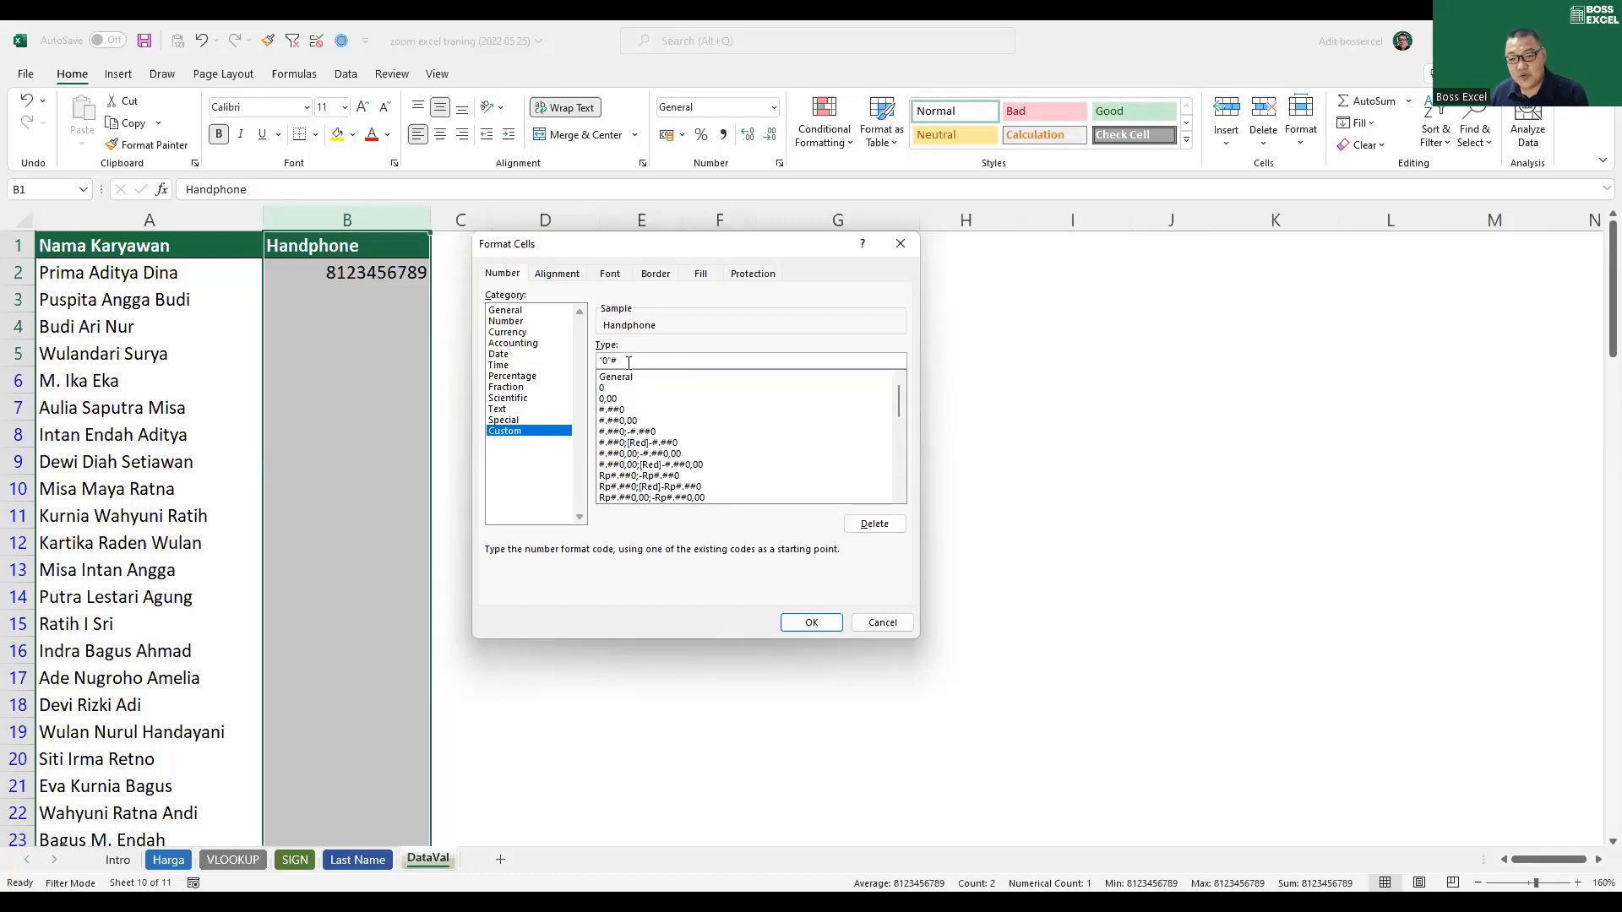
left_click(816, 623)
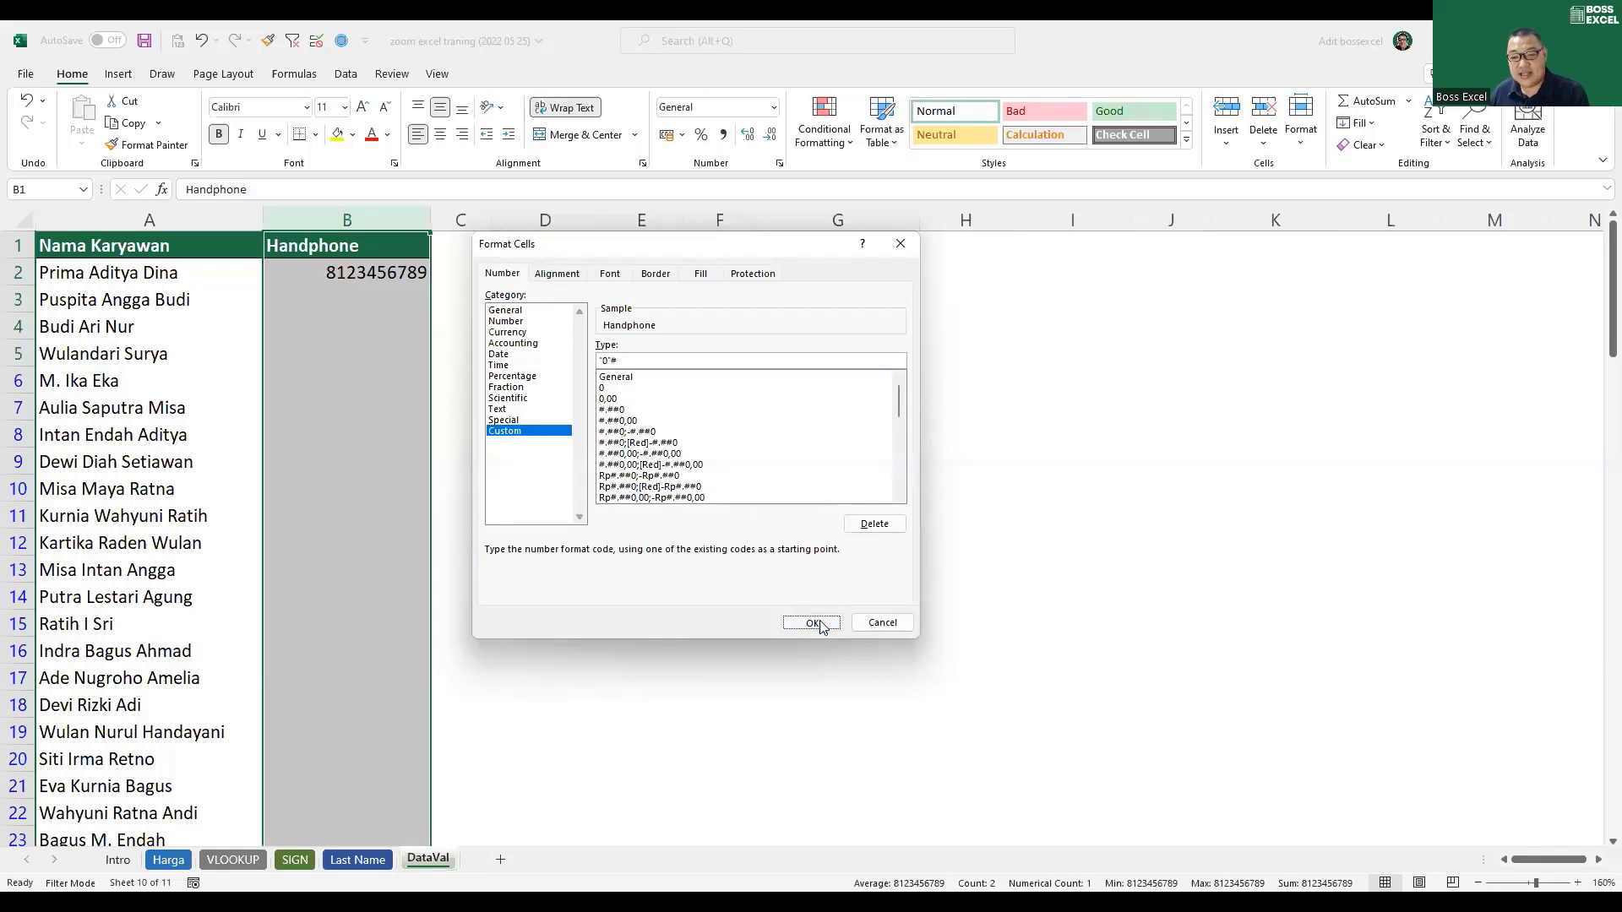
left_click(344, 272)
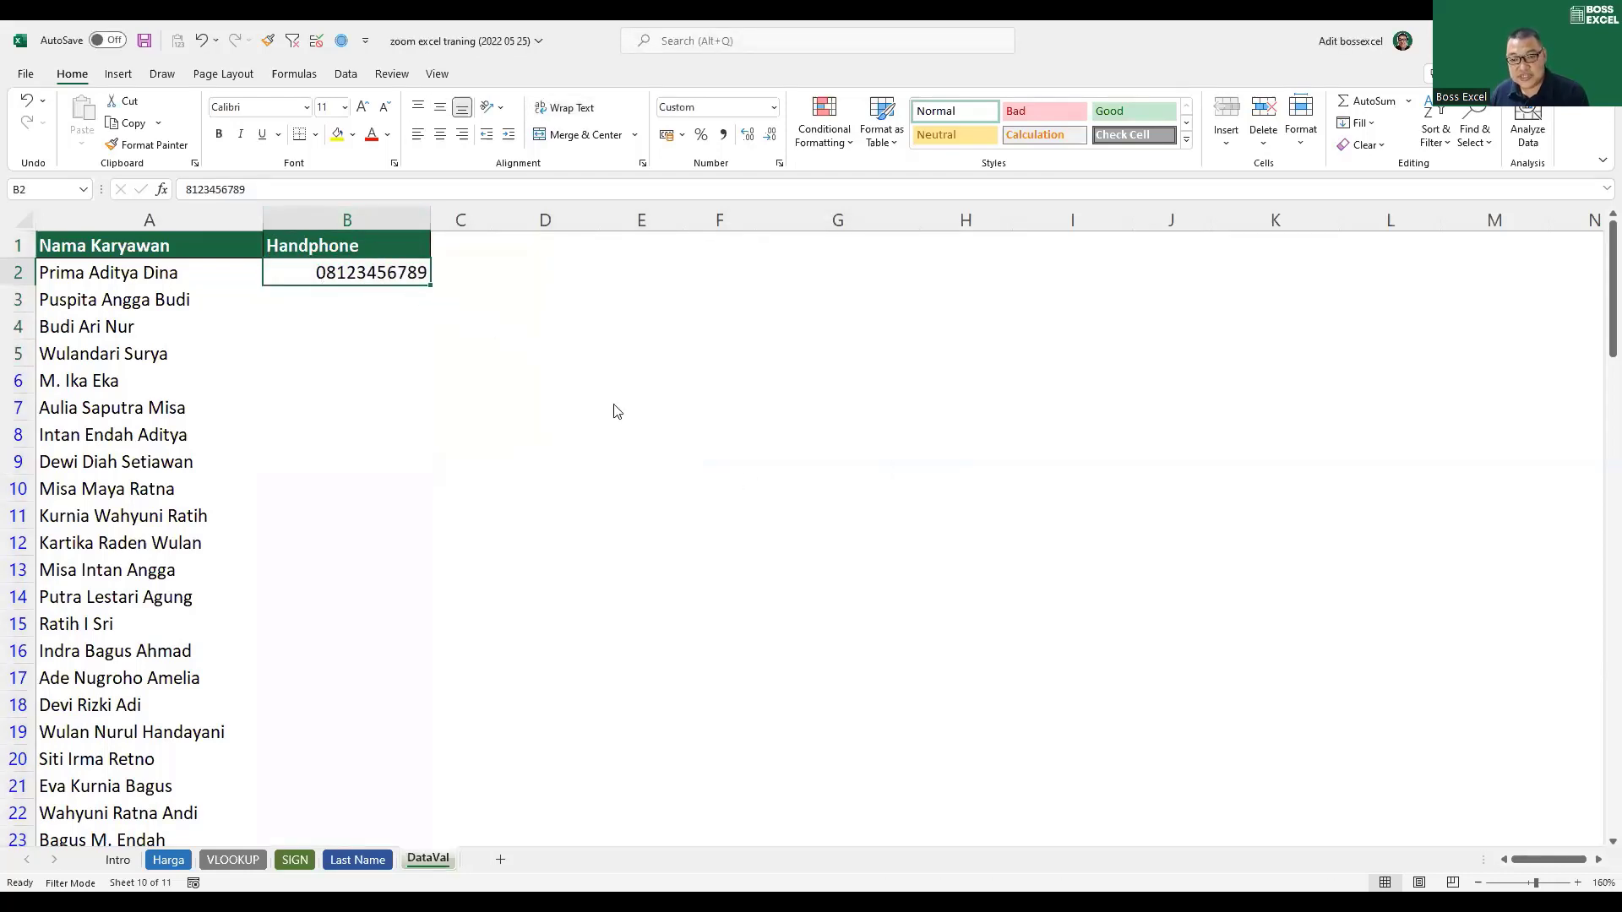
key("ctrl+1")
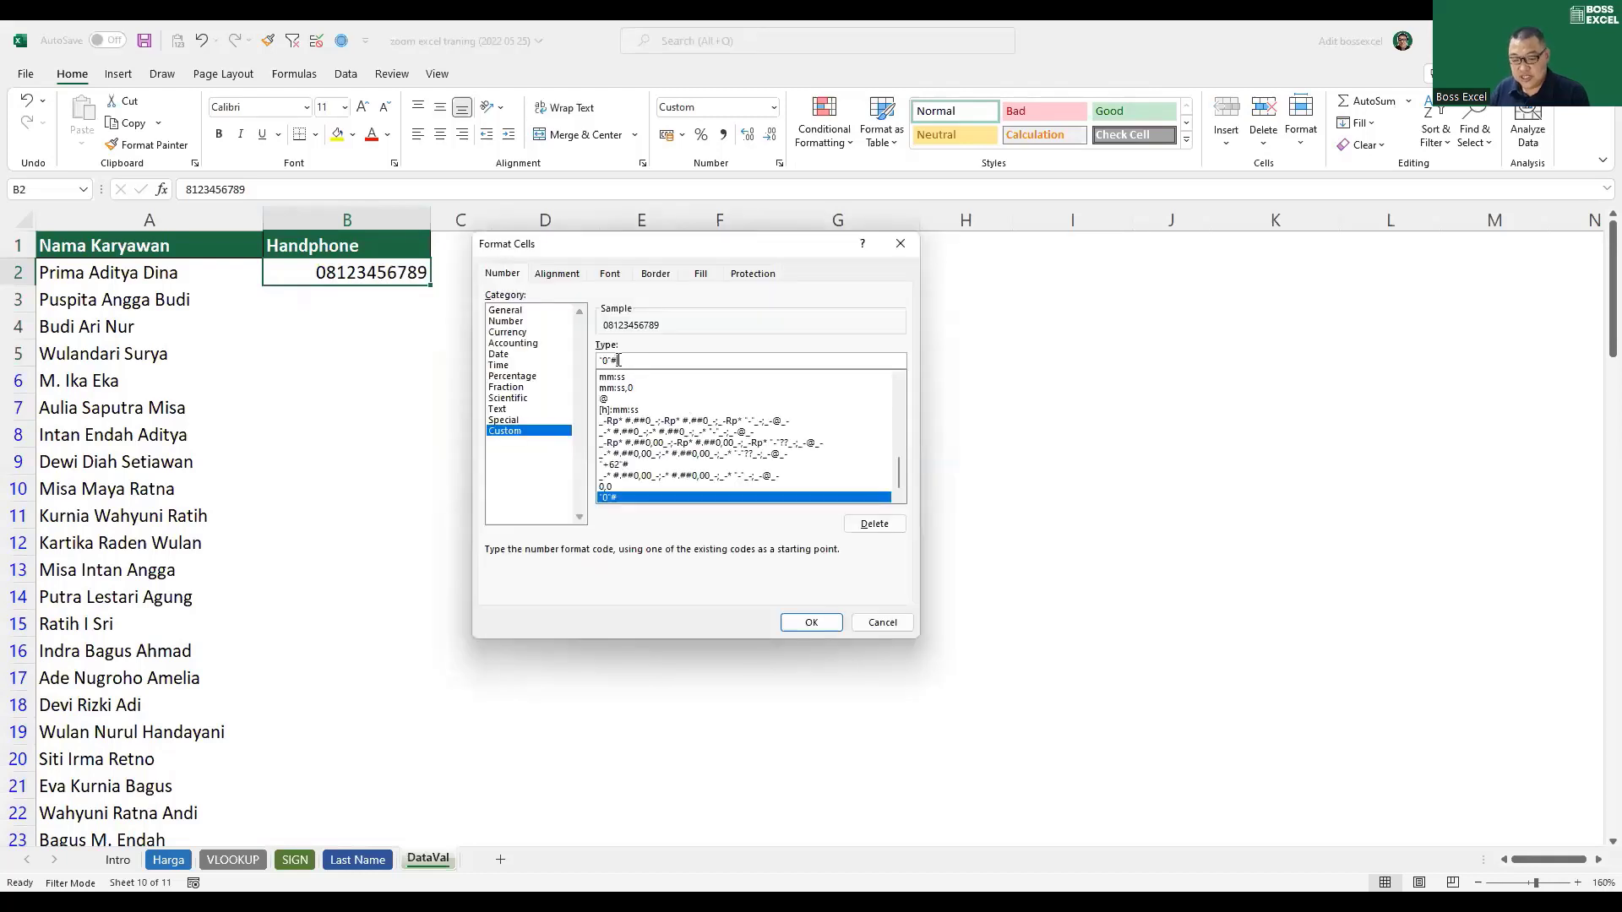
key("BackSpace")
type("#")
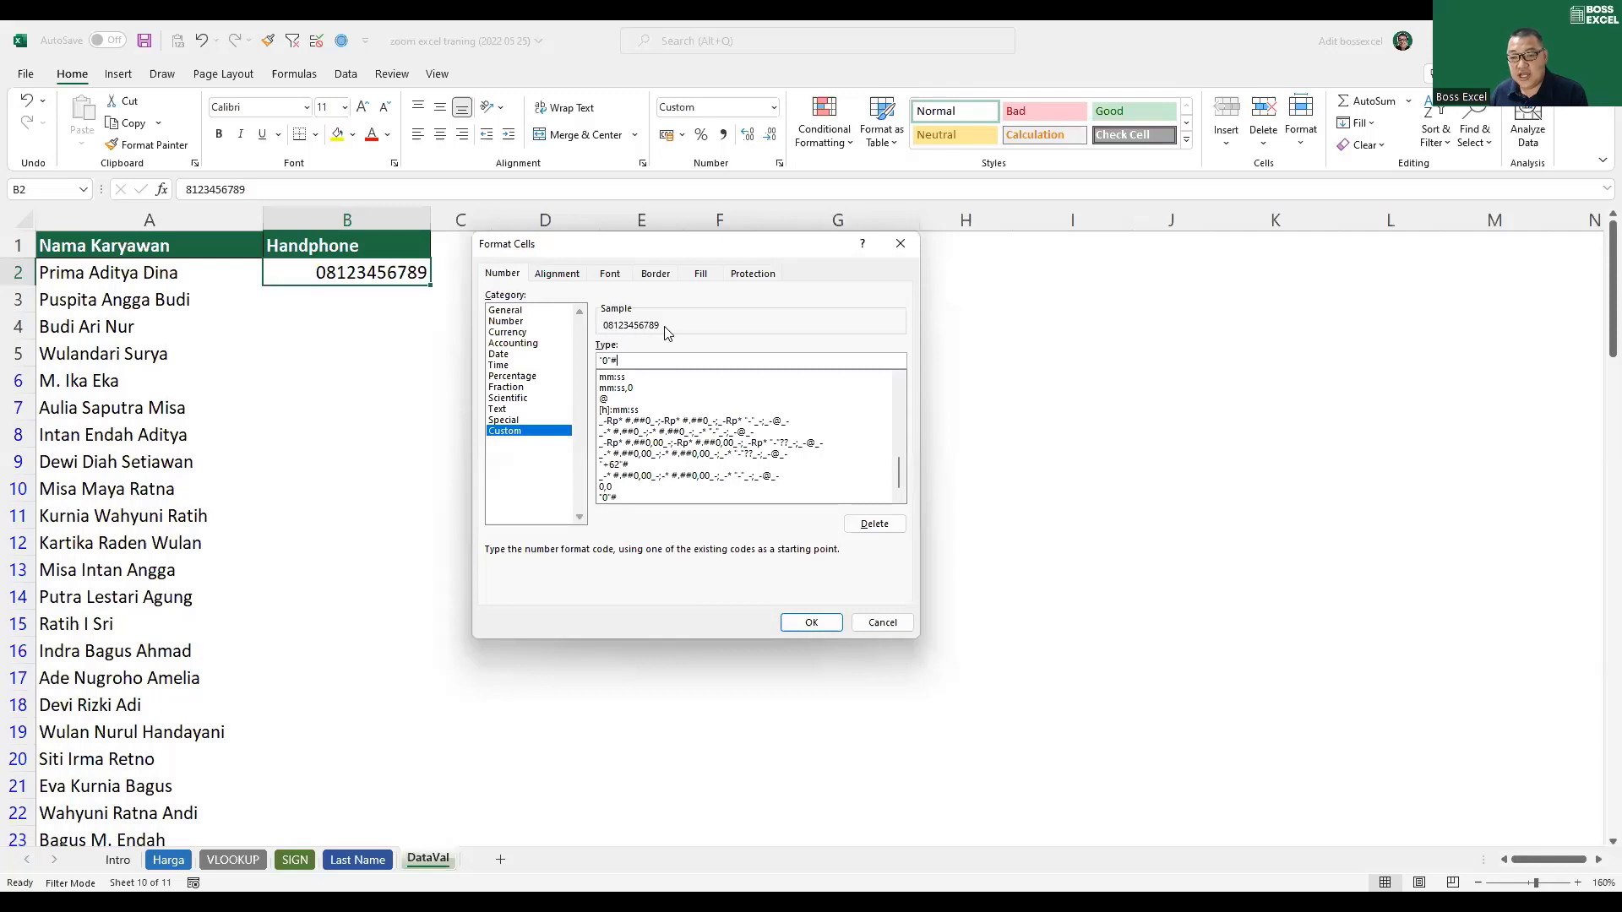
left_click(818, 622)
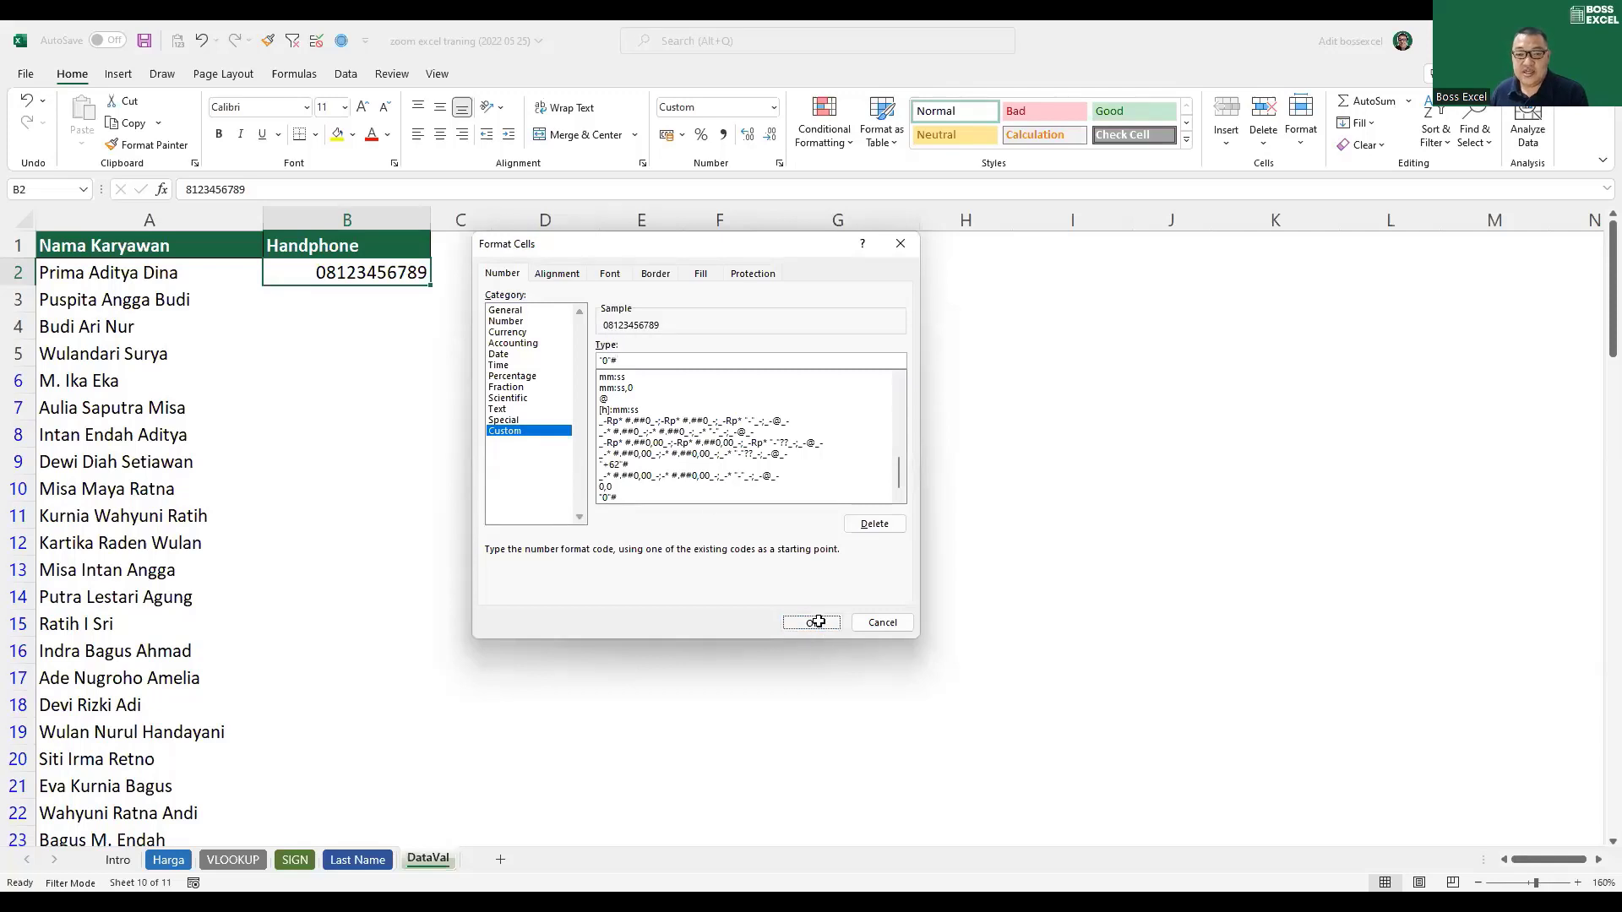
left_click(391, 297)
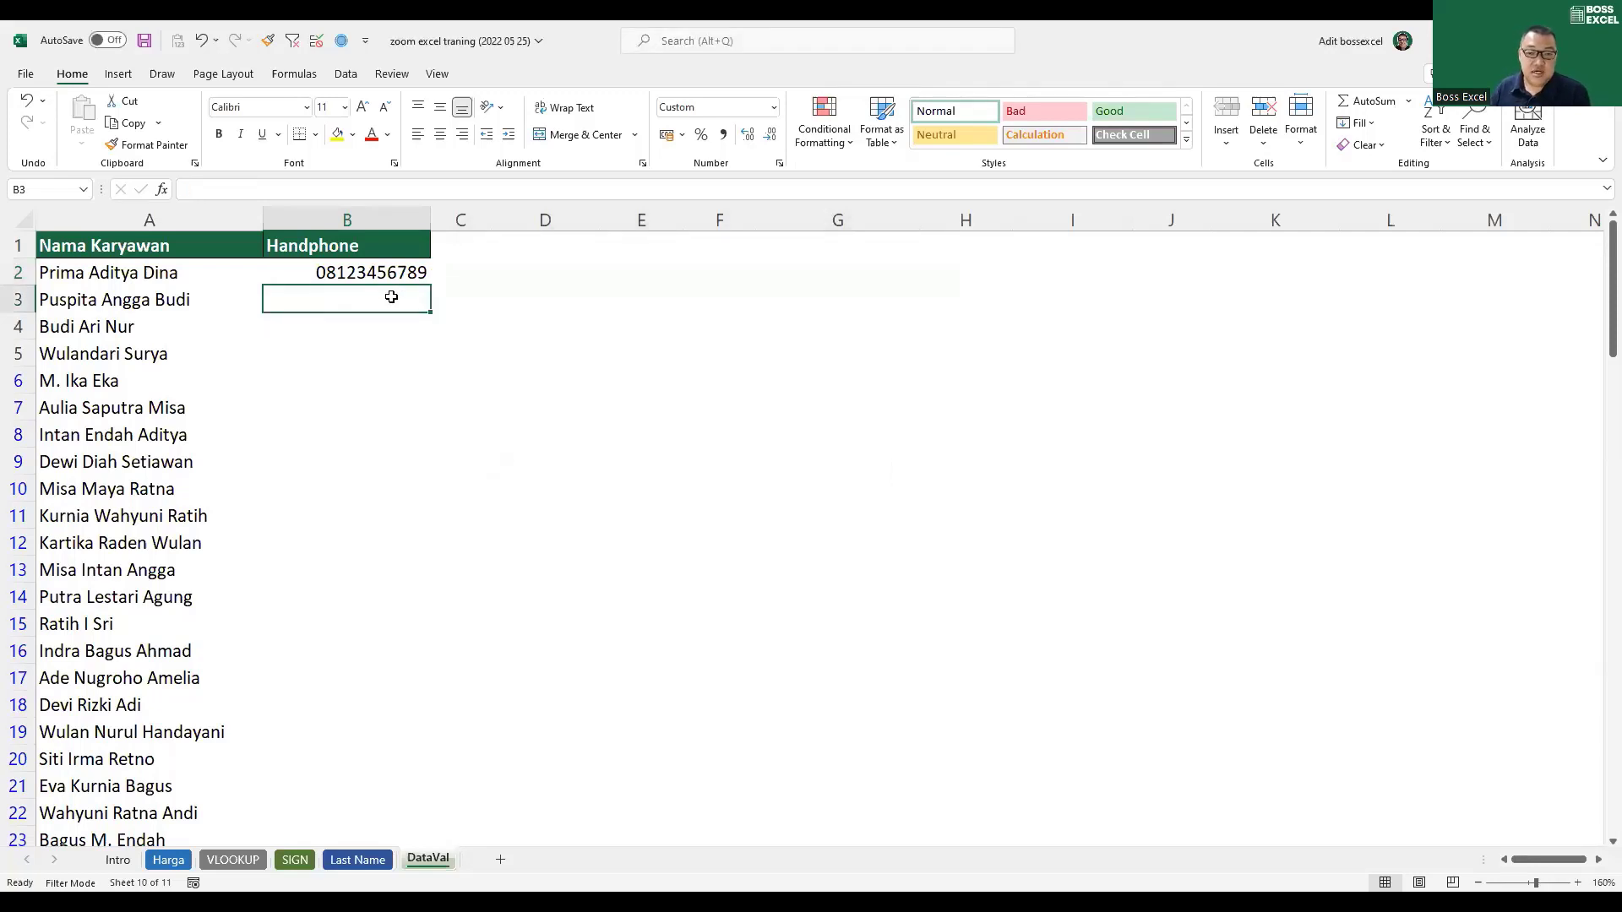
Enter a second 08-prefixed phone number in B3 and select the Handphone column.
type("08")
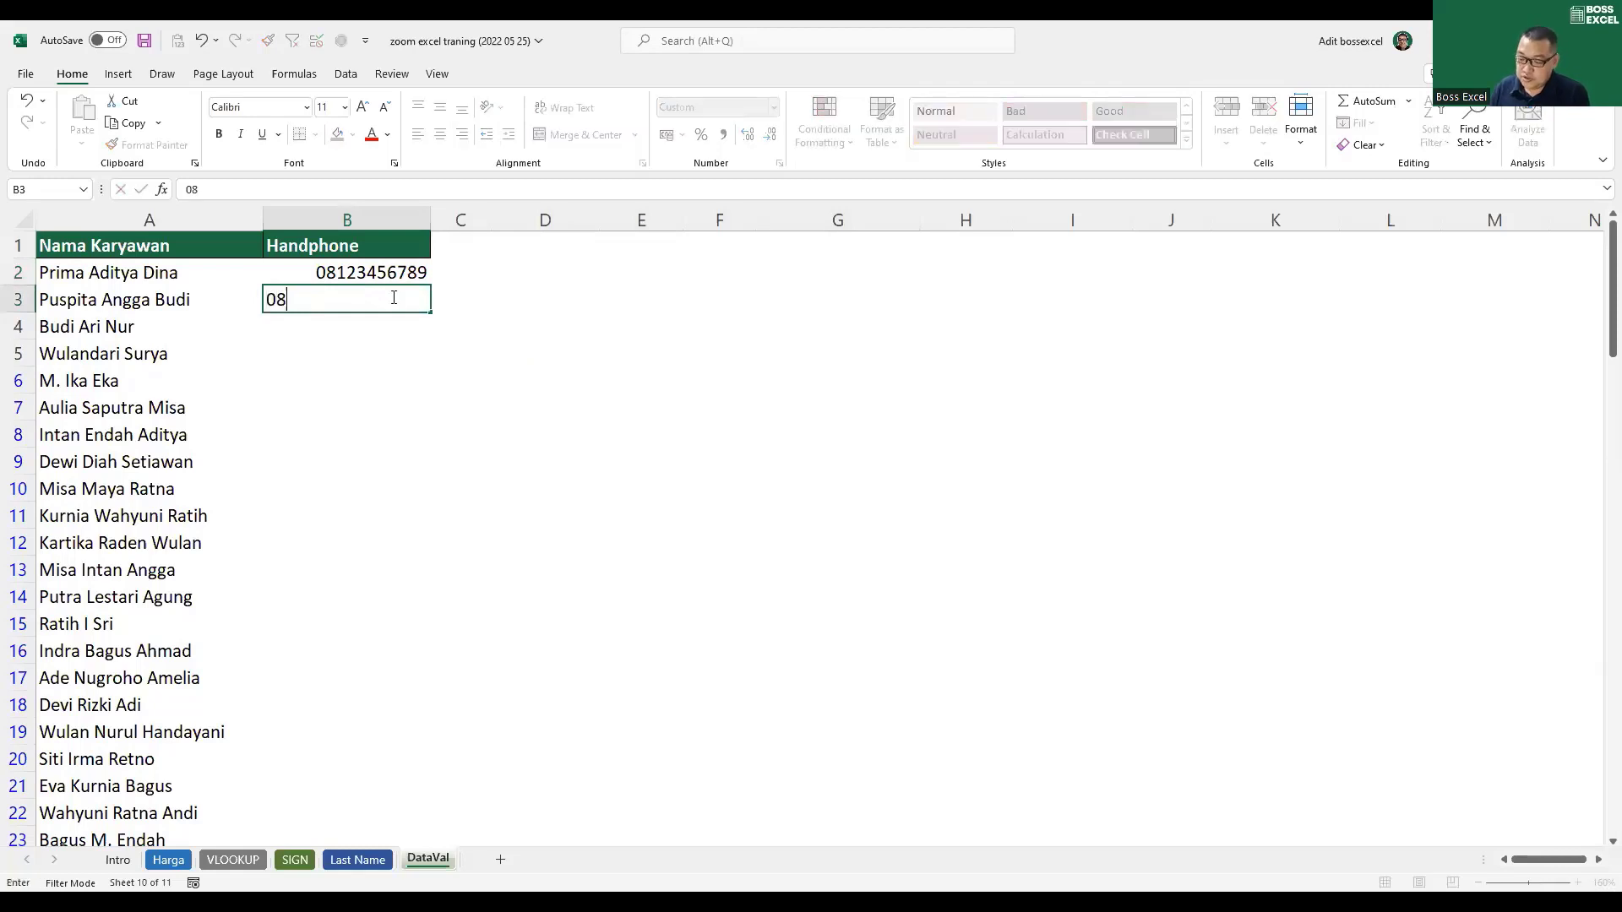
type("123456778")
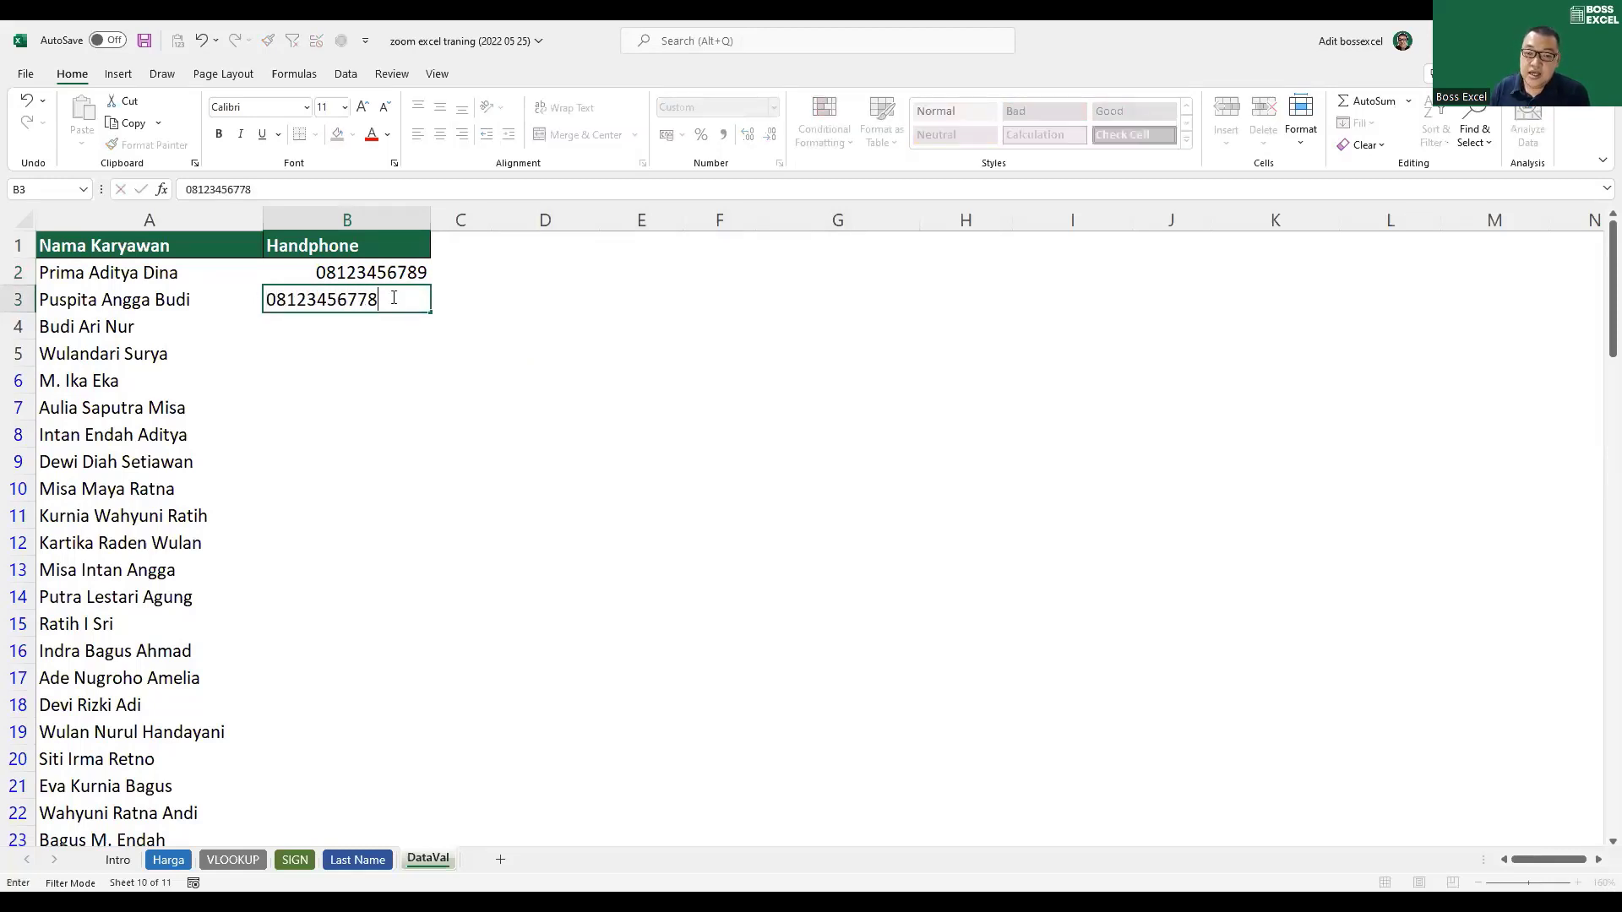
key("Return")
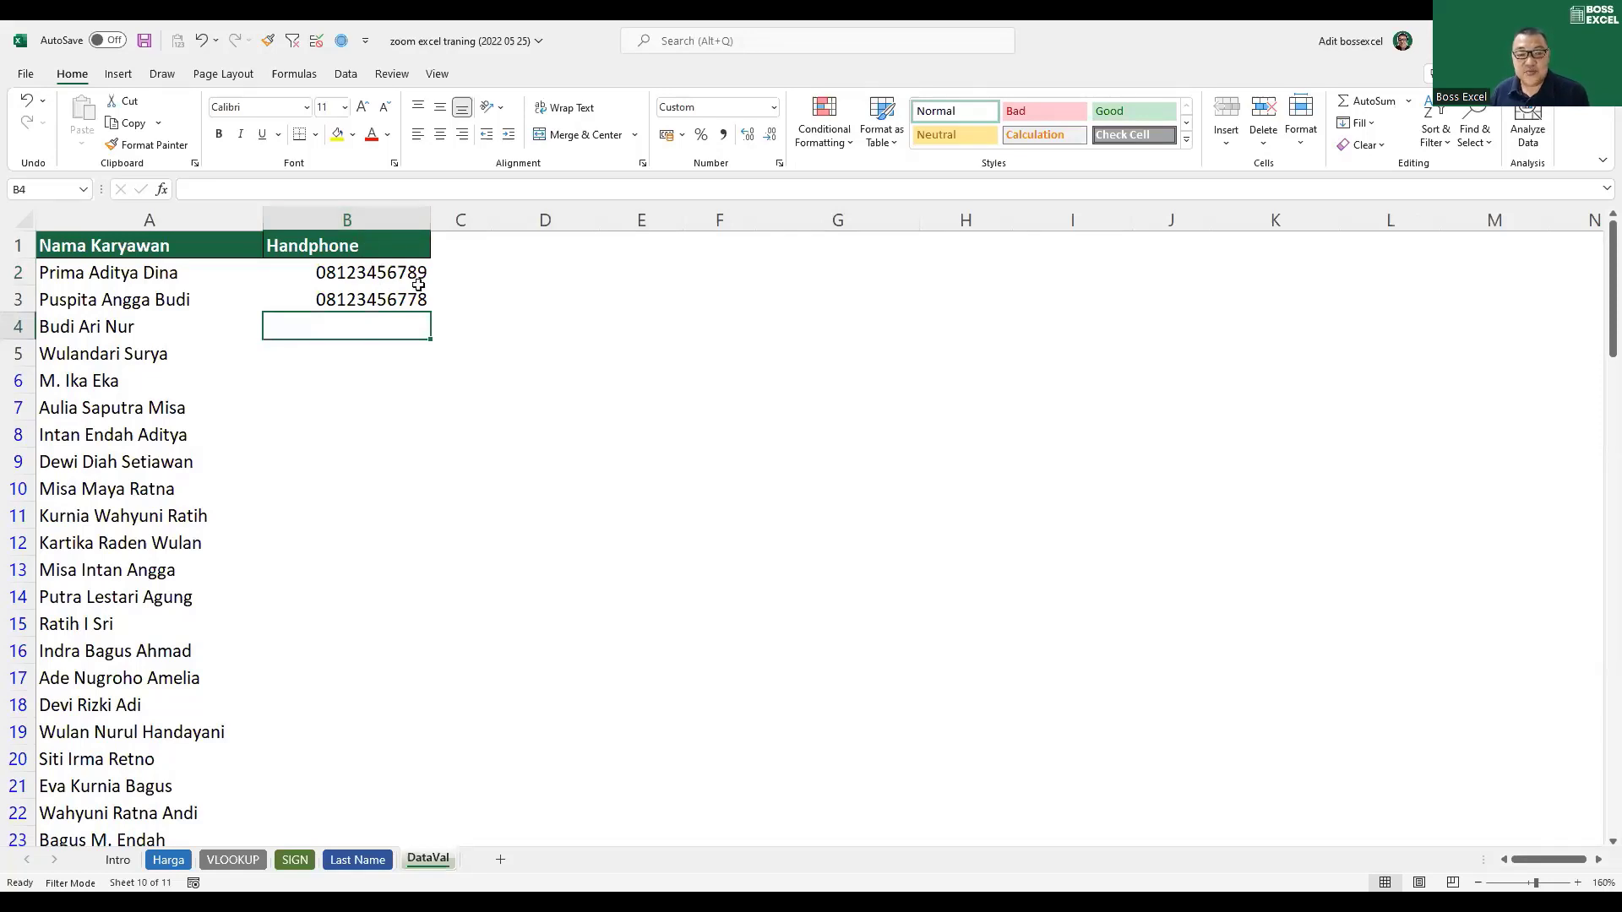
left_click(377, 211)
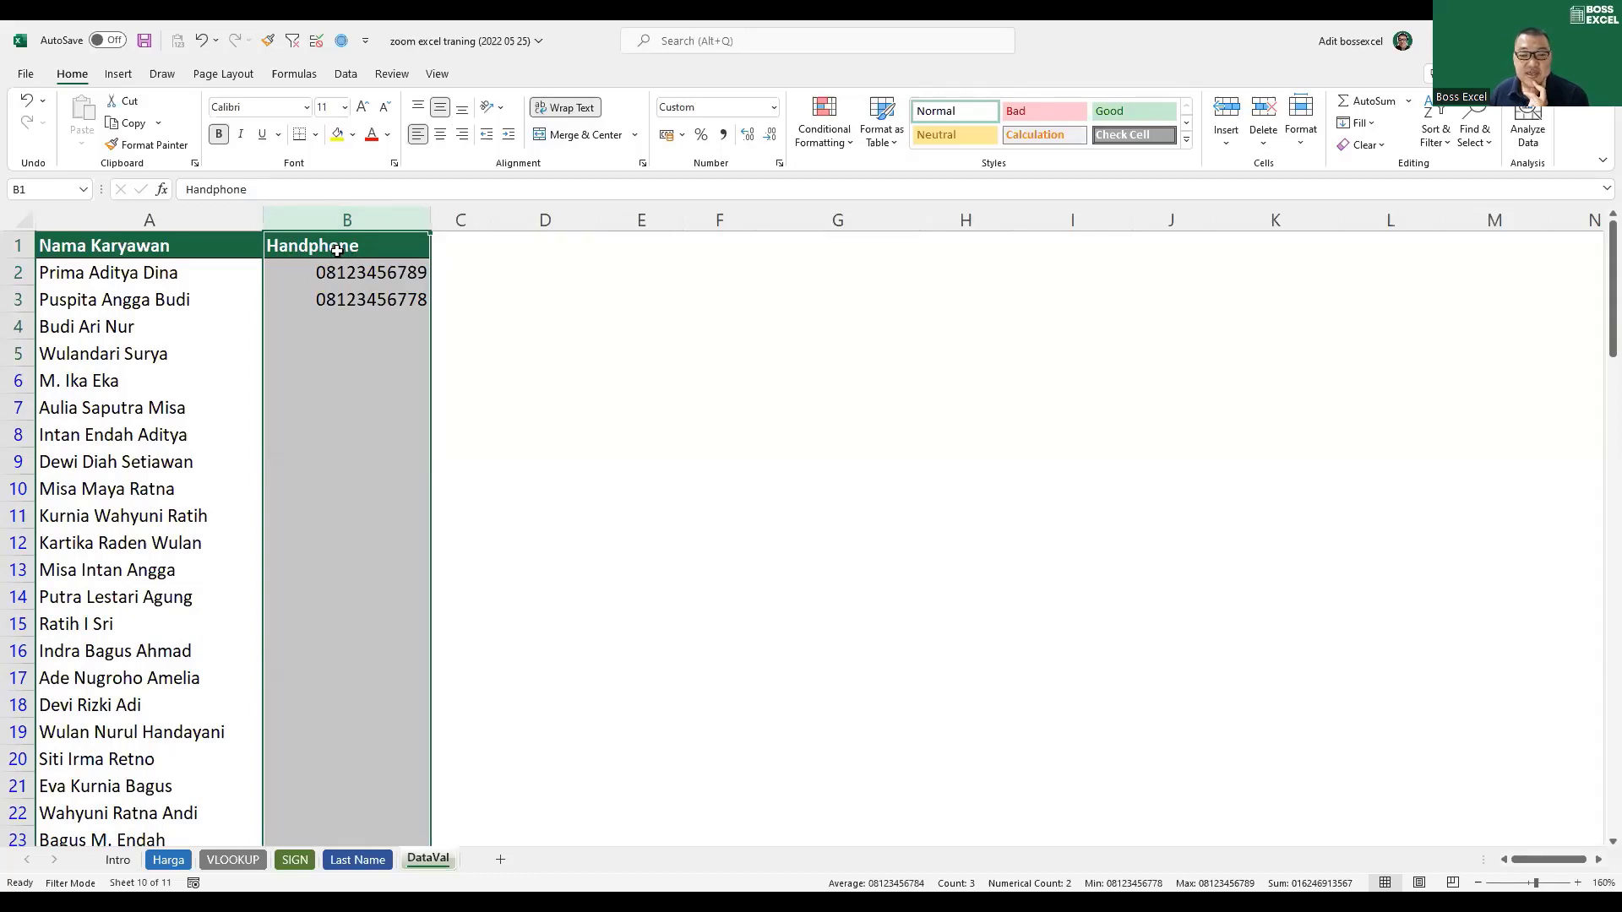
key("ctrl+1")
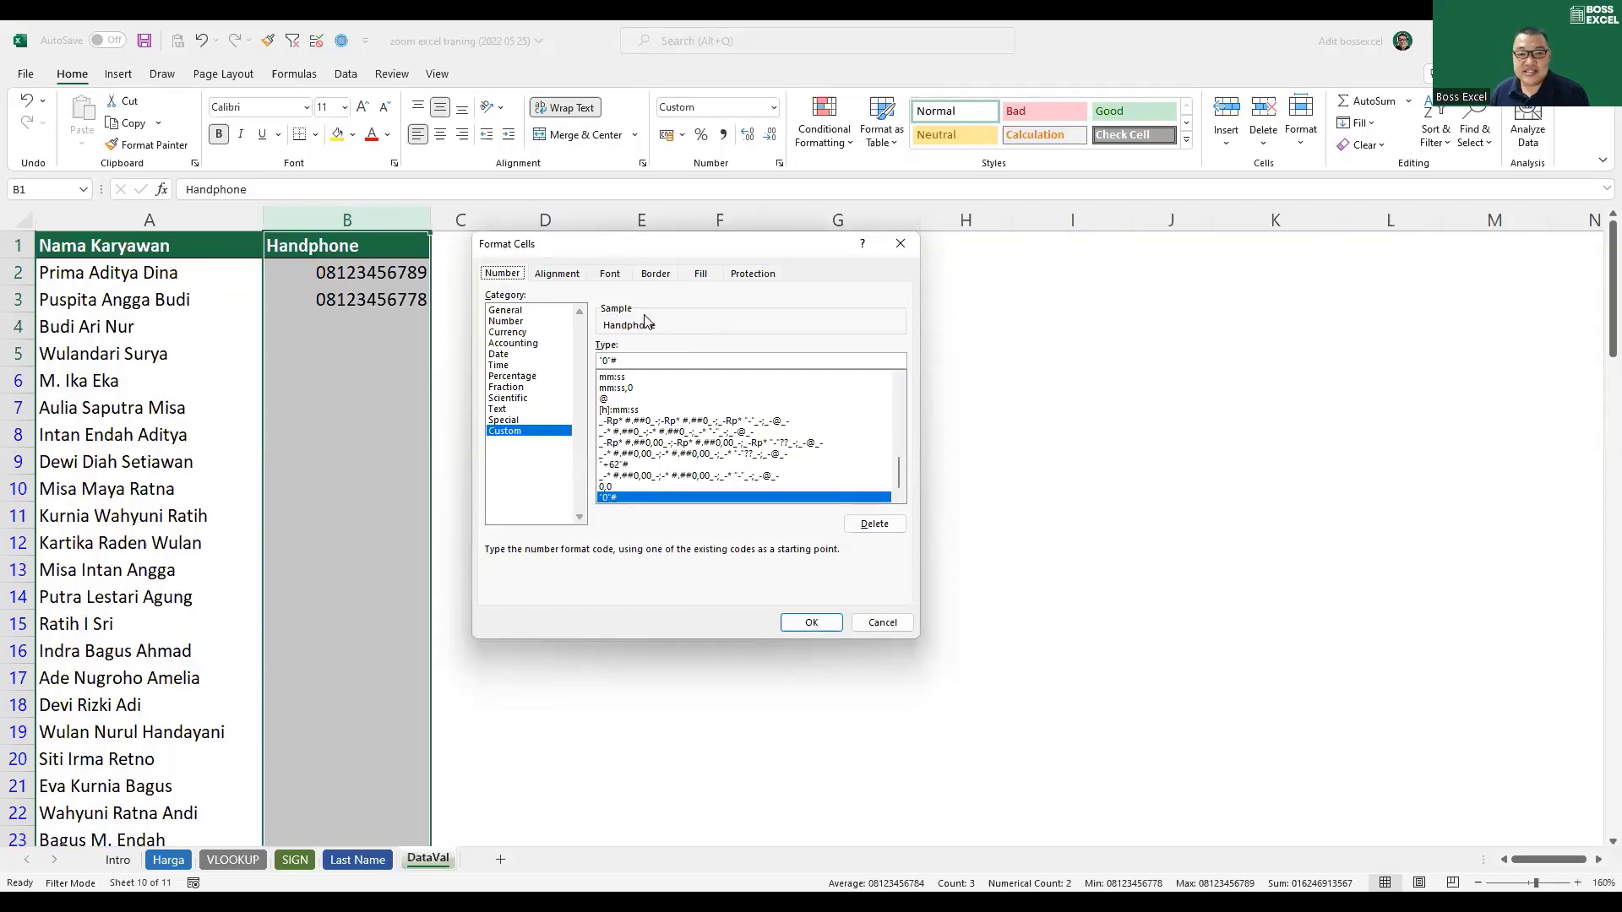
key("Escape")
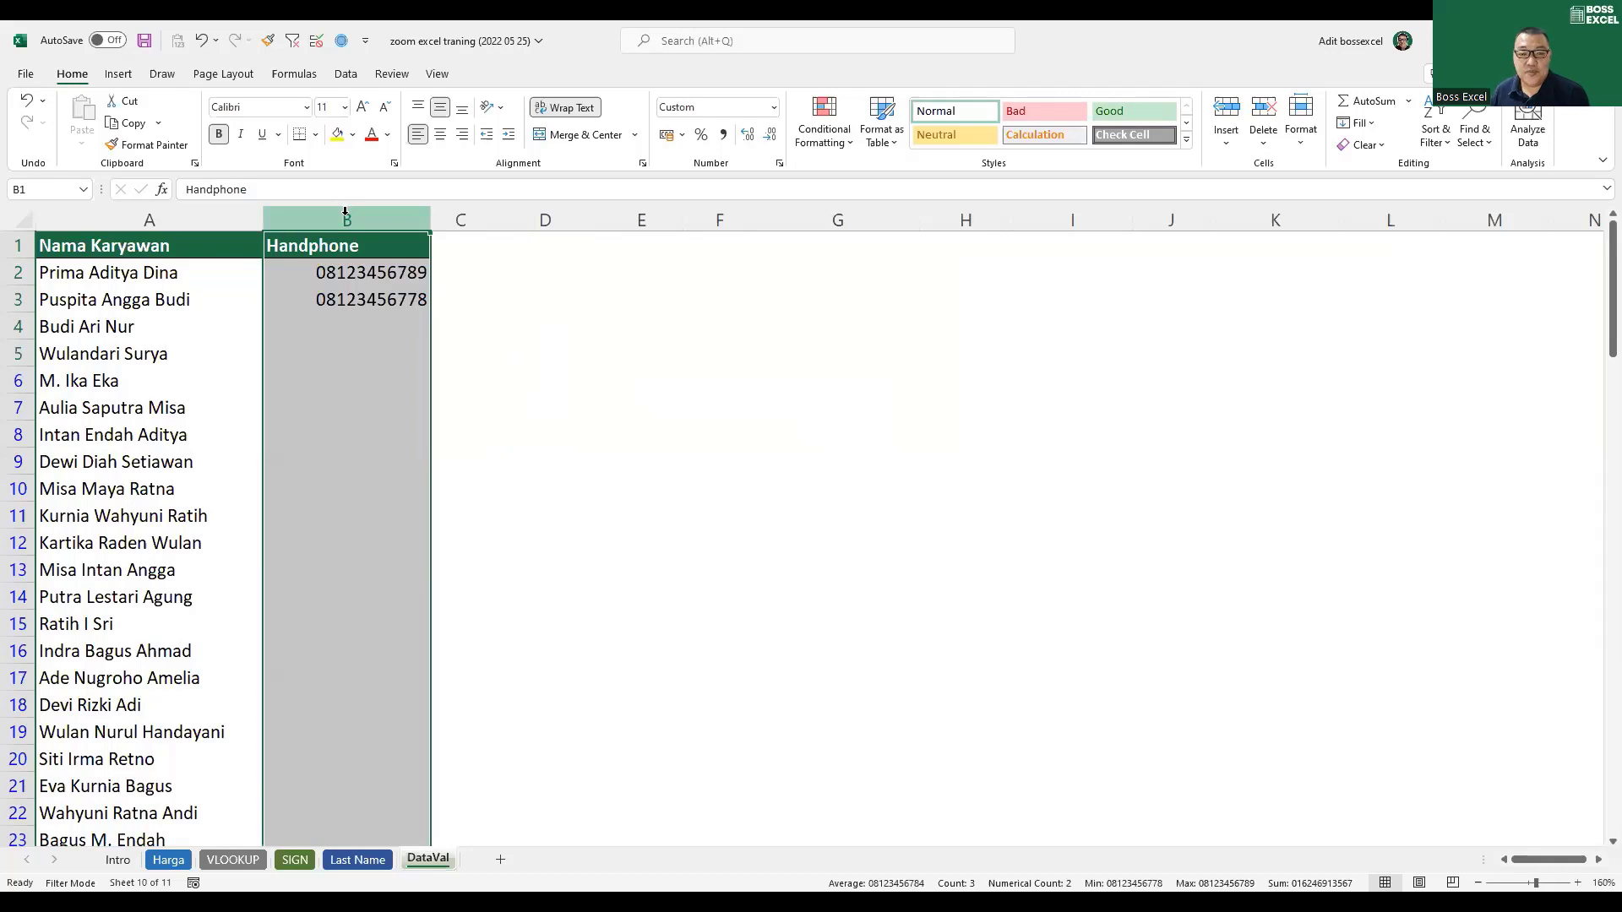
left_click(354, 272)
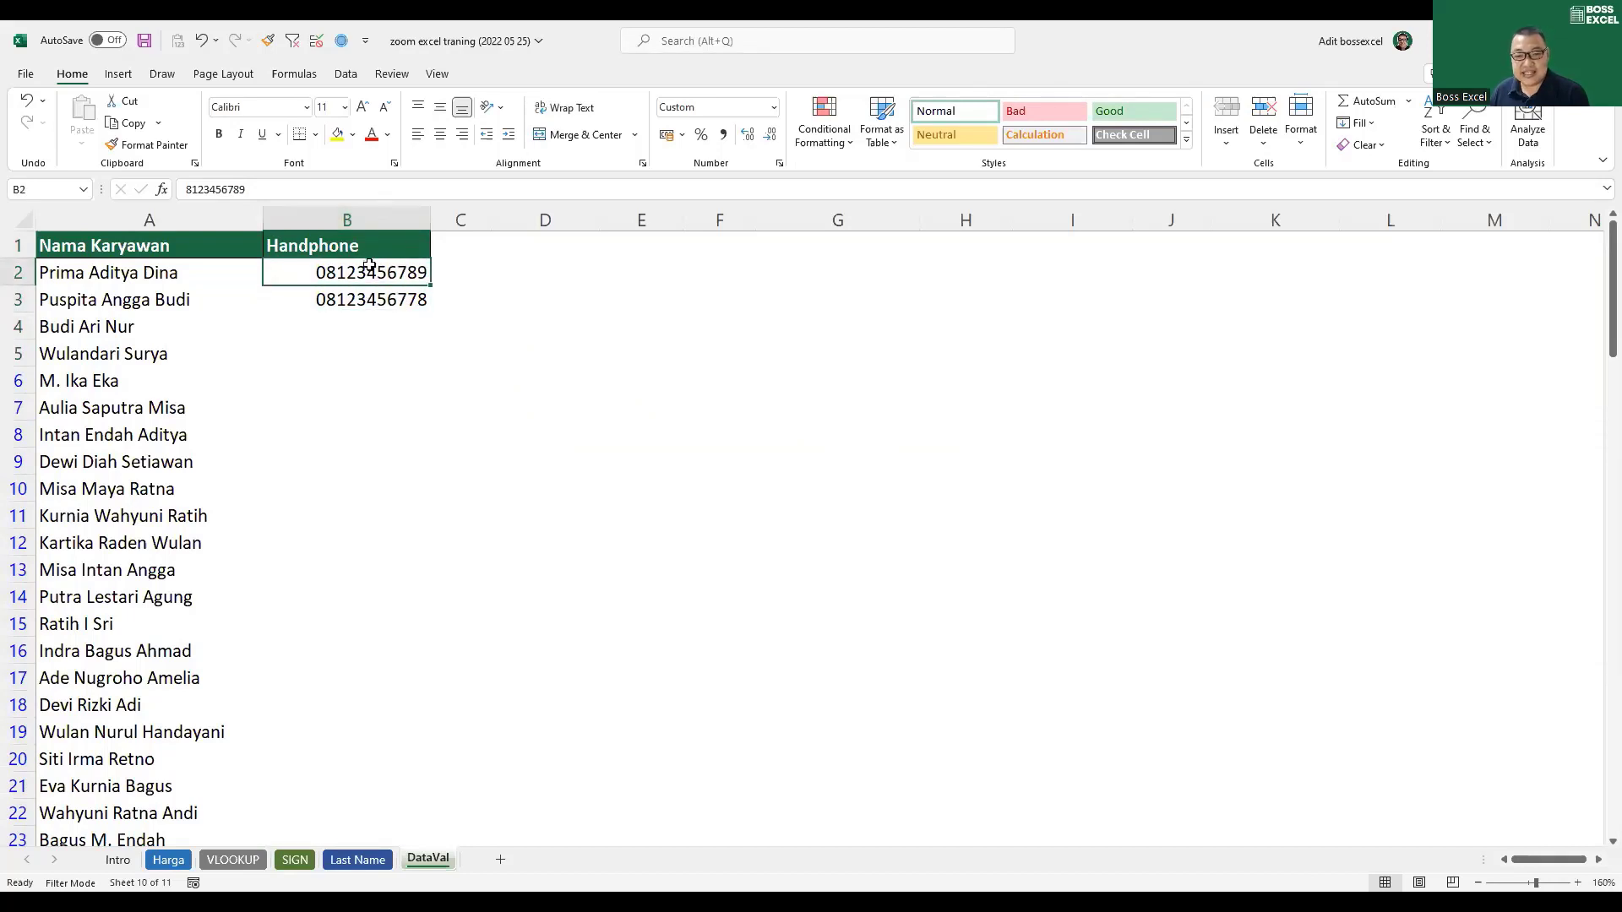
key("ctrl+space")
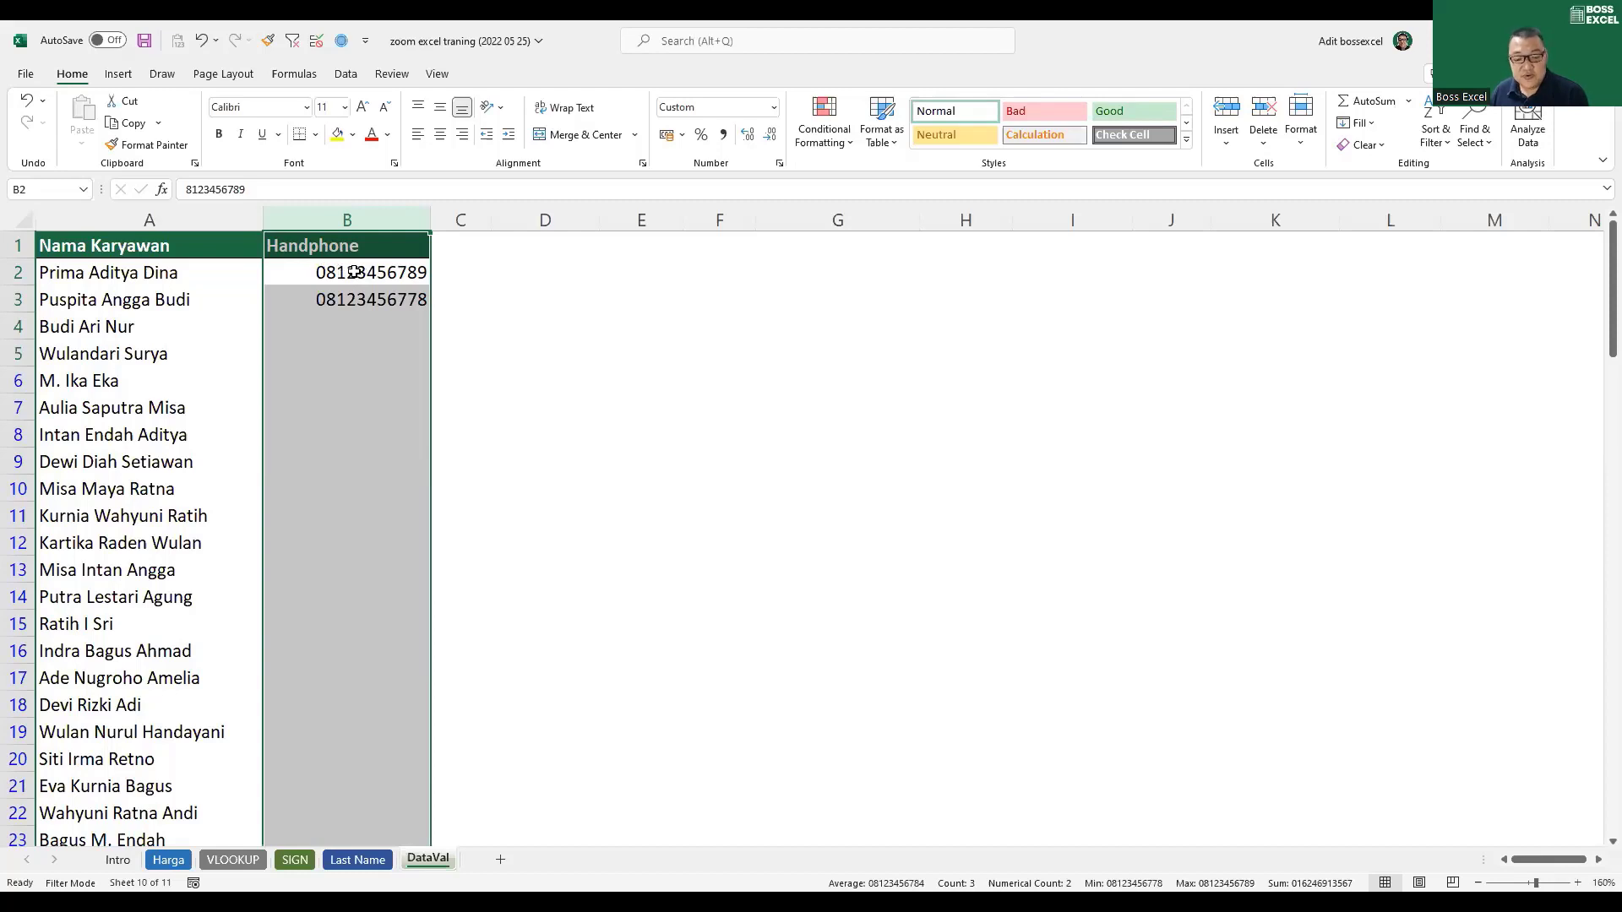
key("ctrl+1")
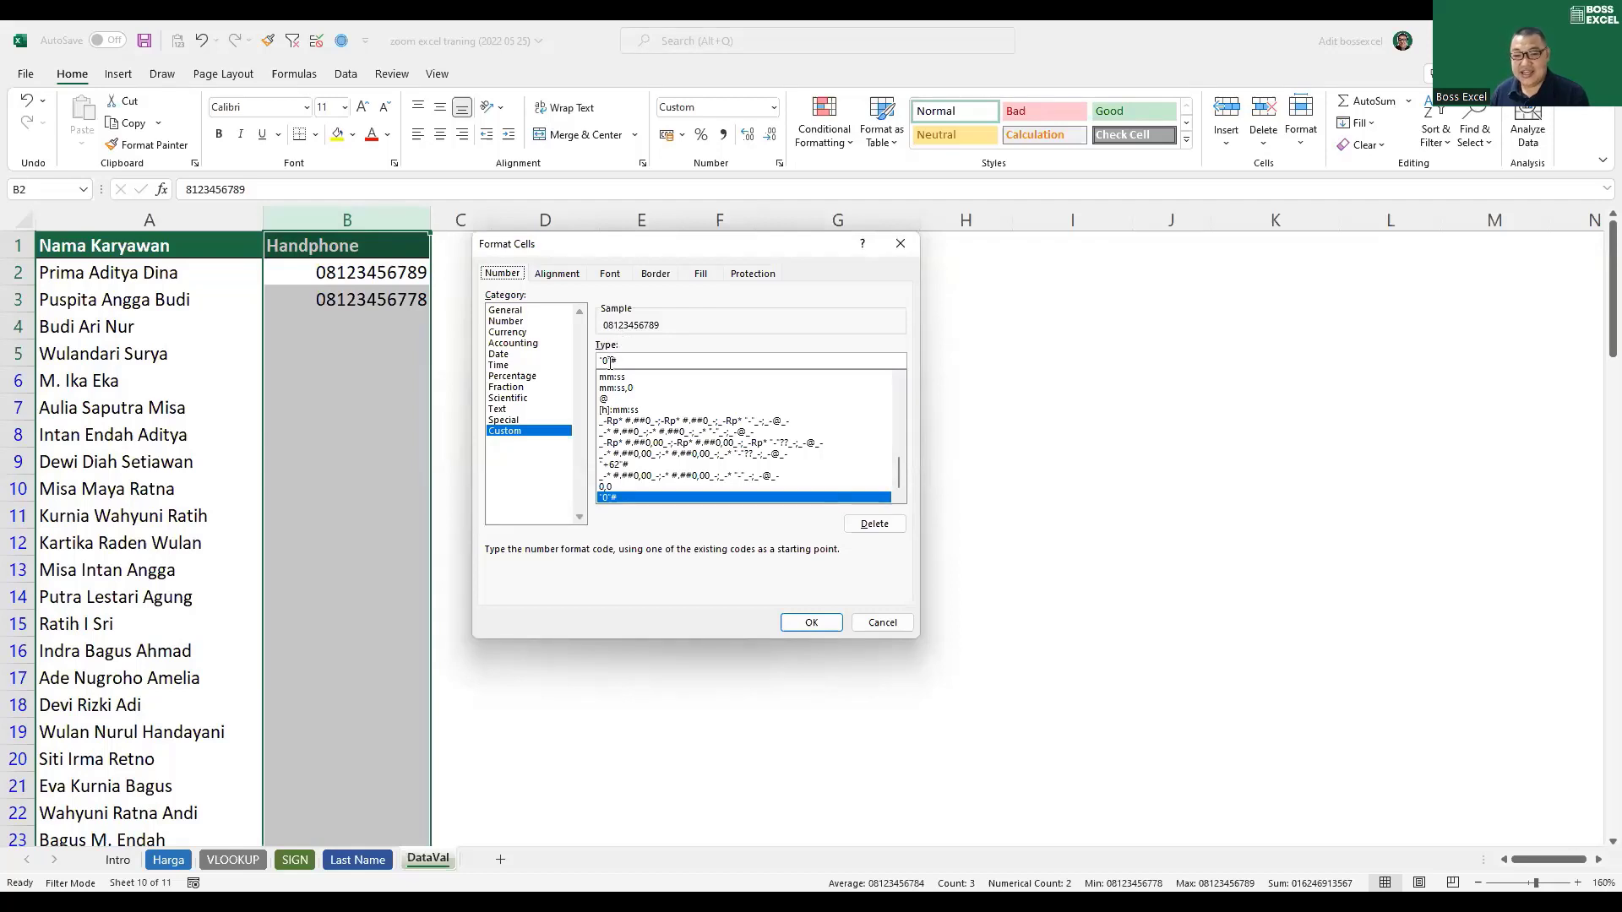
Change the custom format from "0"# to "+62"# and start entering another phone number in B4.
left_click(615, 359)
key("Left")
key("Left")
key("BackSpace")
type("+")
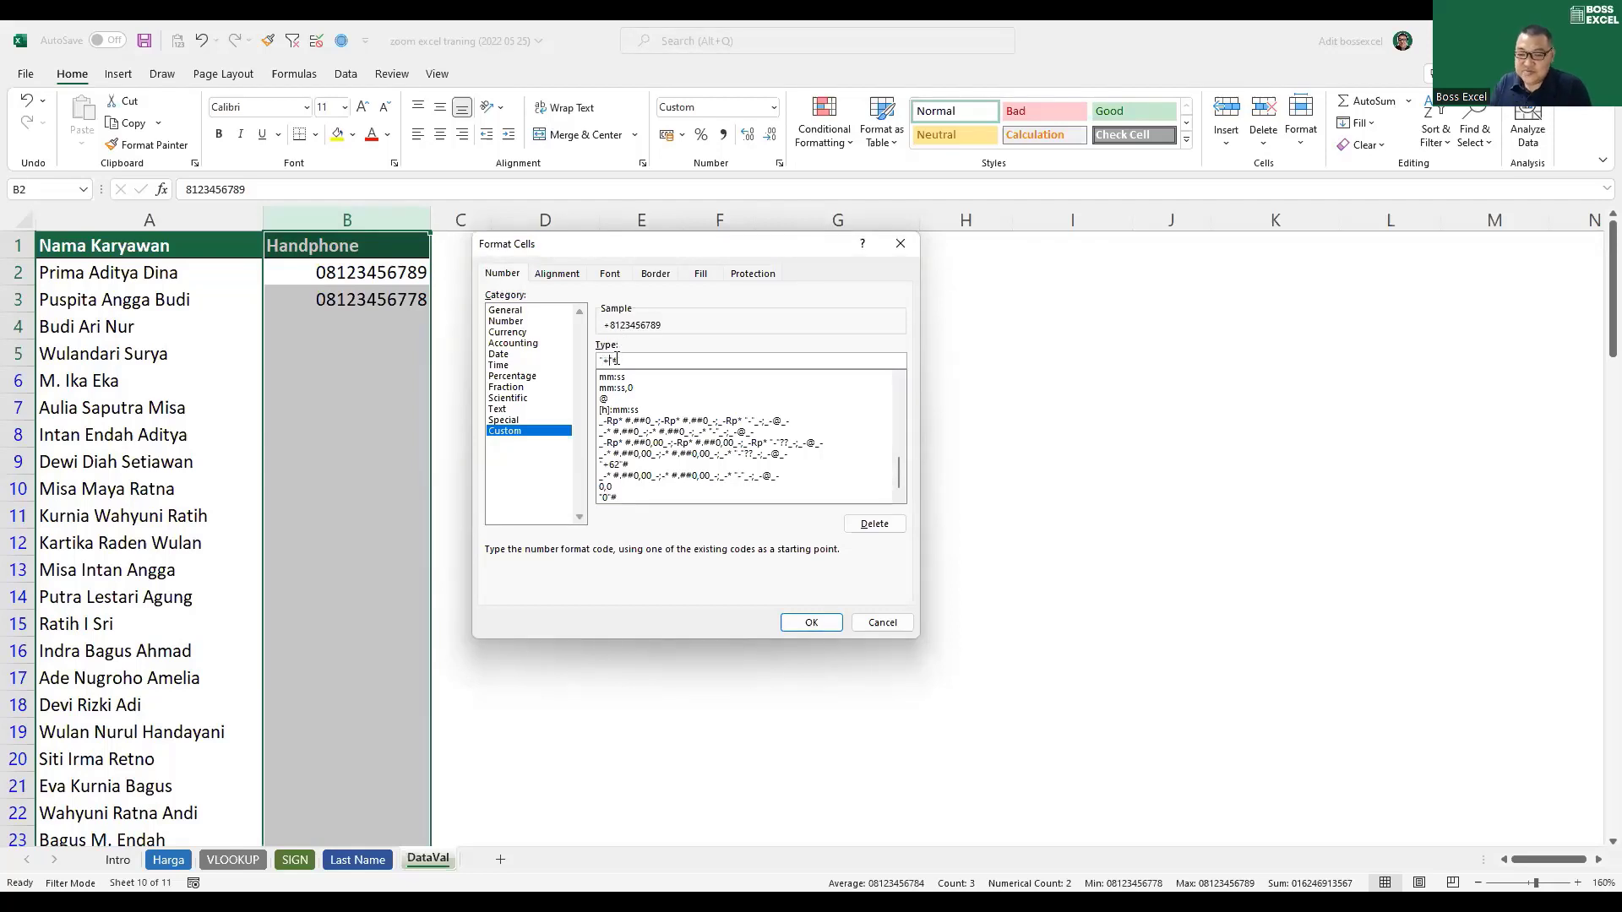
type("62")
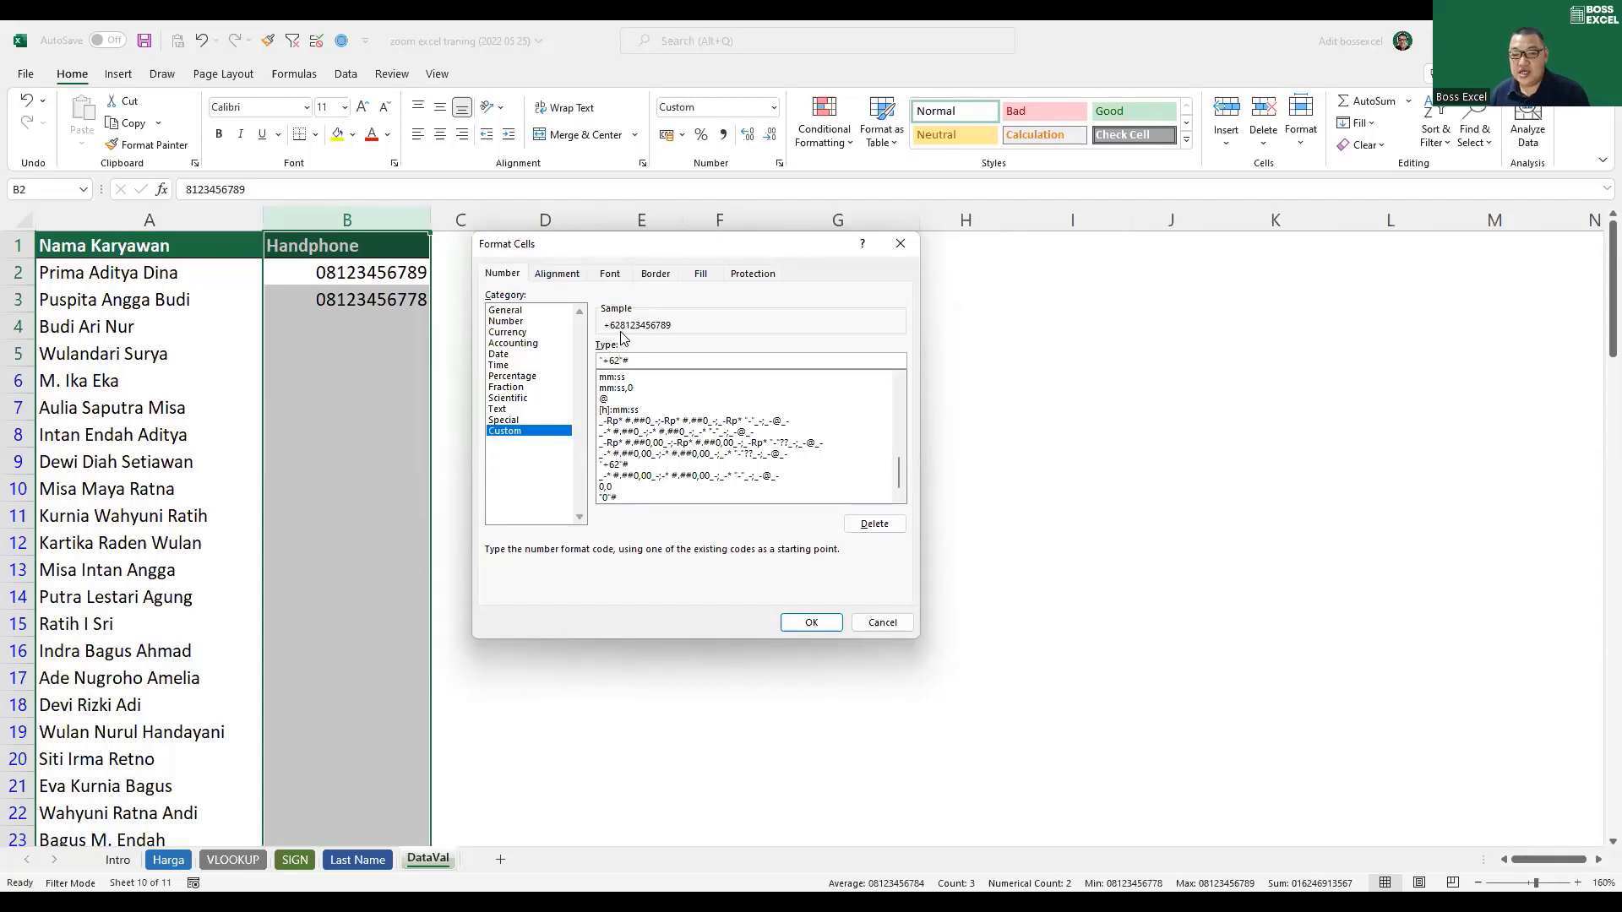
left_click(824, 625)
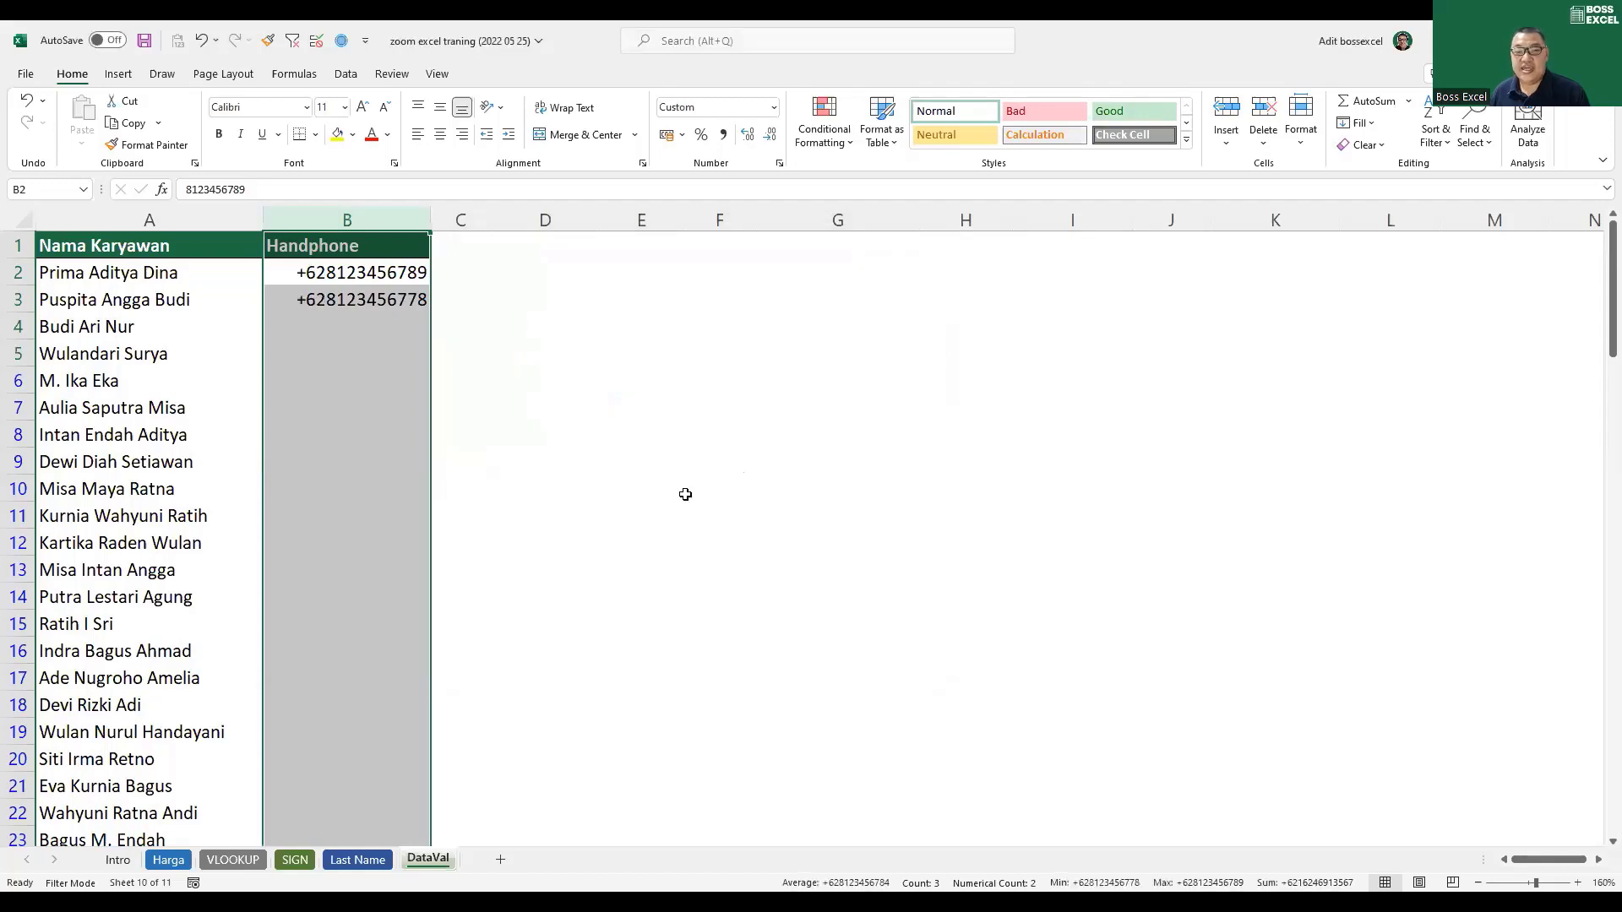
left_click(372, 329)
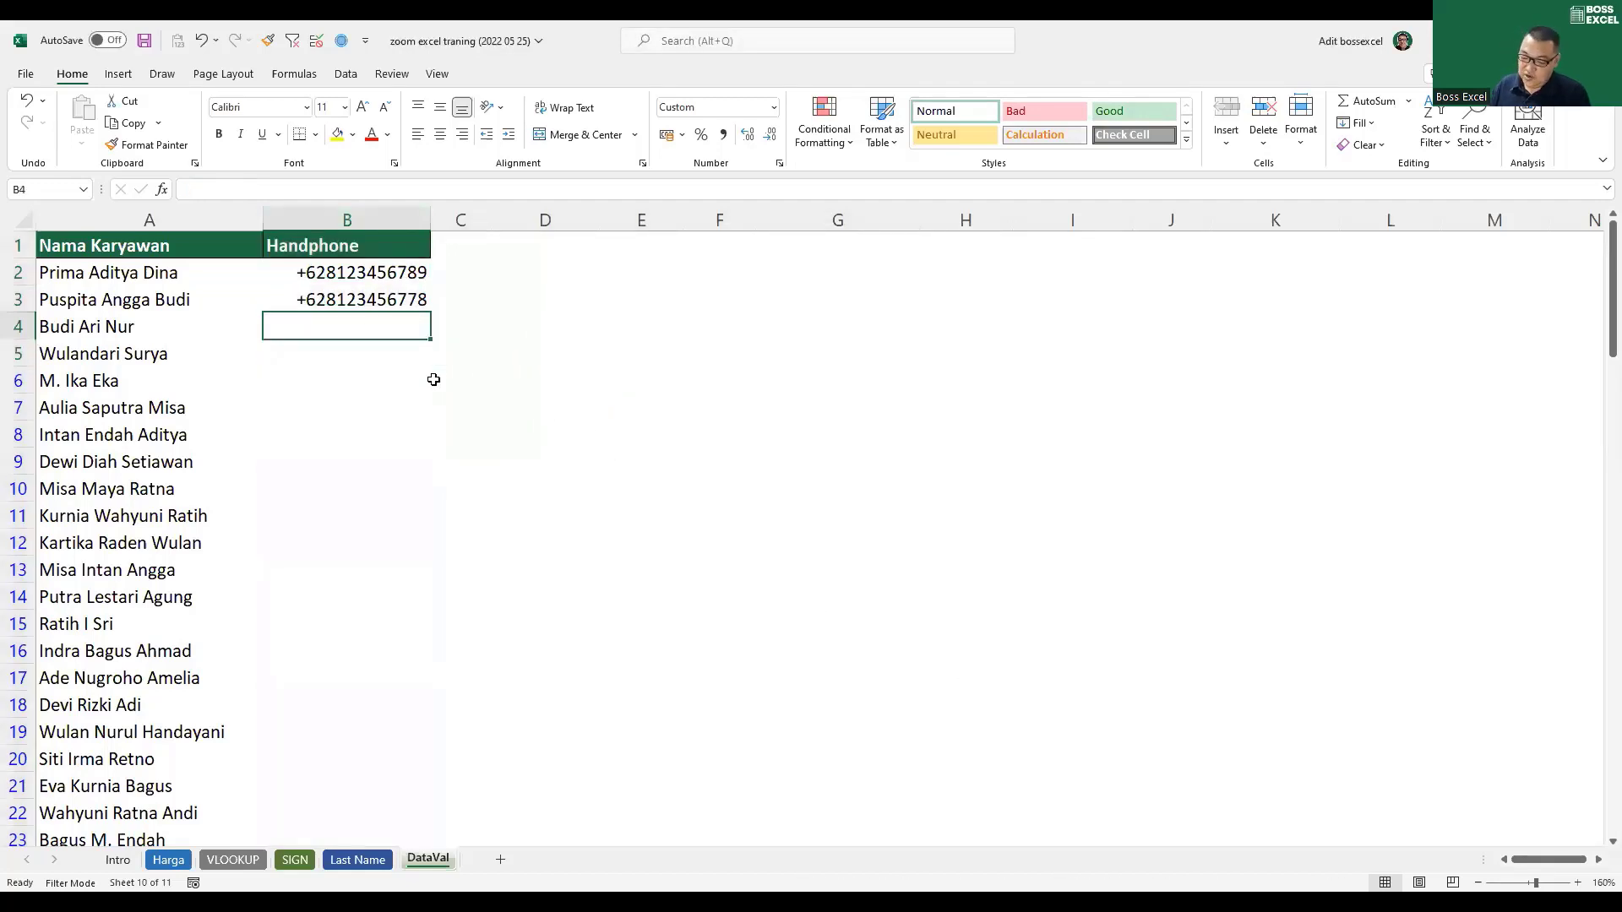
type("0813")
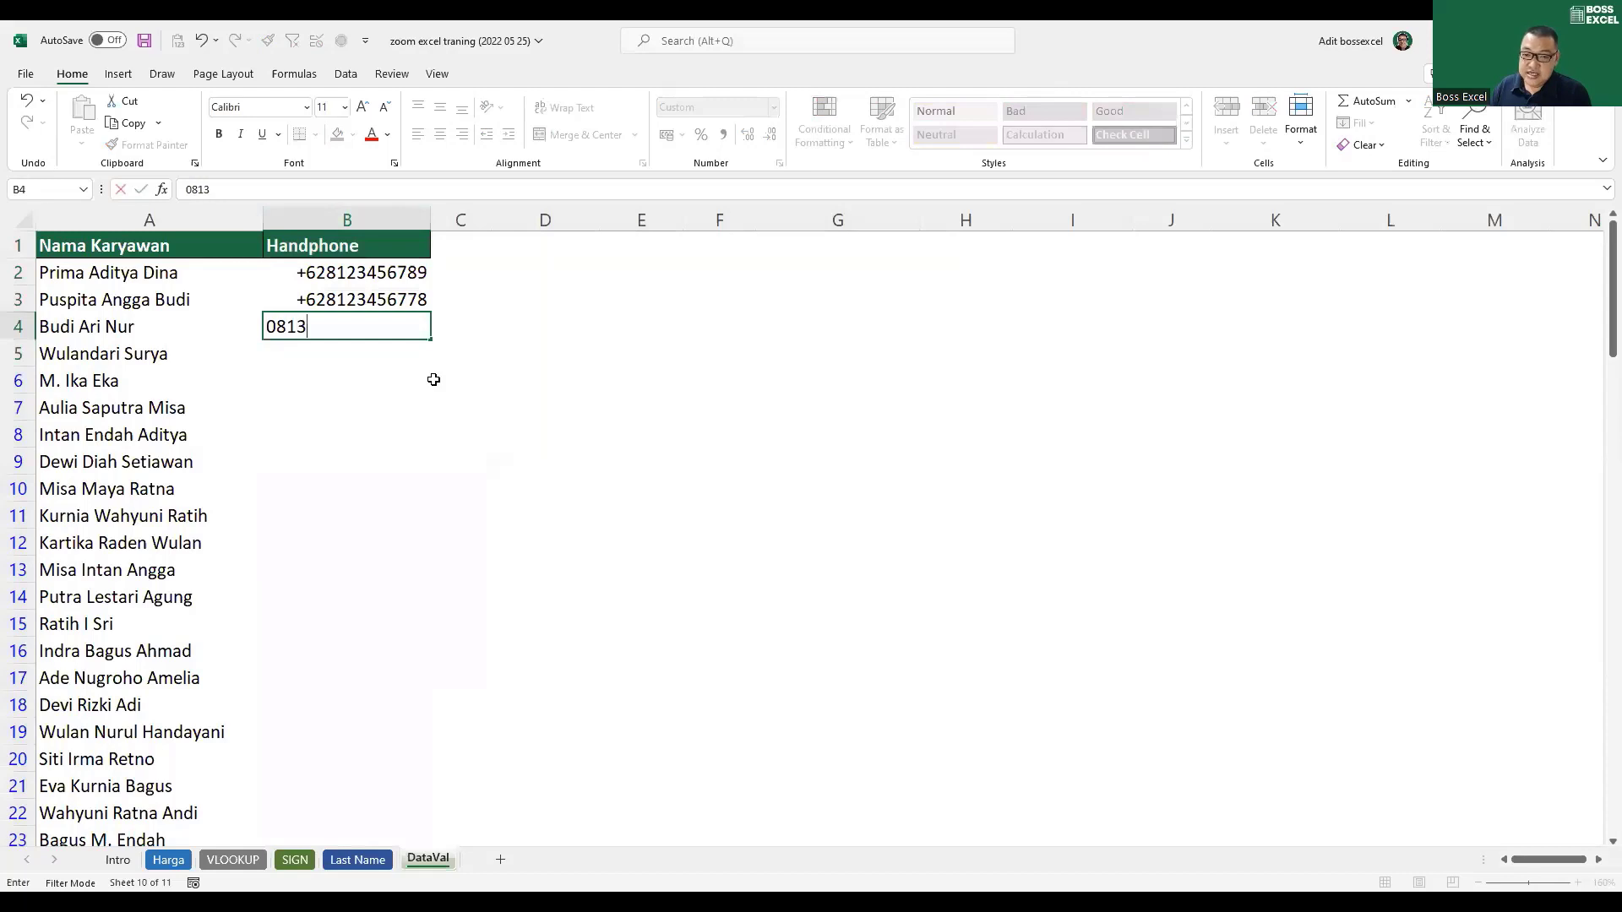
type("456789")
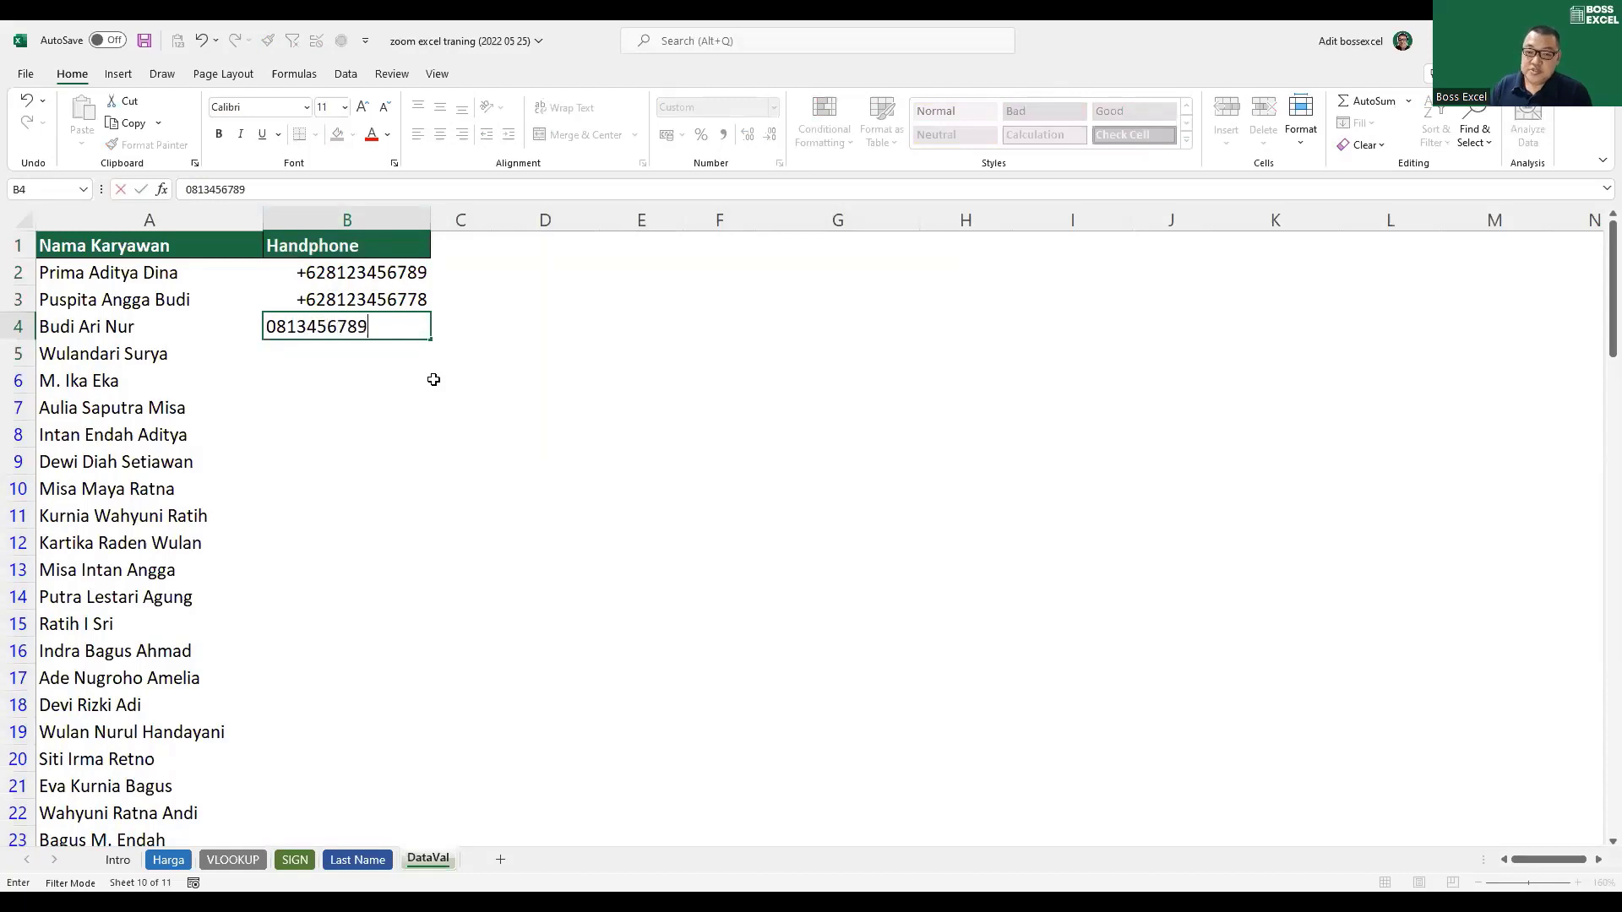
Commit B4 and enter a phone number already starting with 62 in B5.
key("Return")
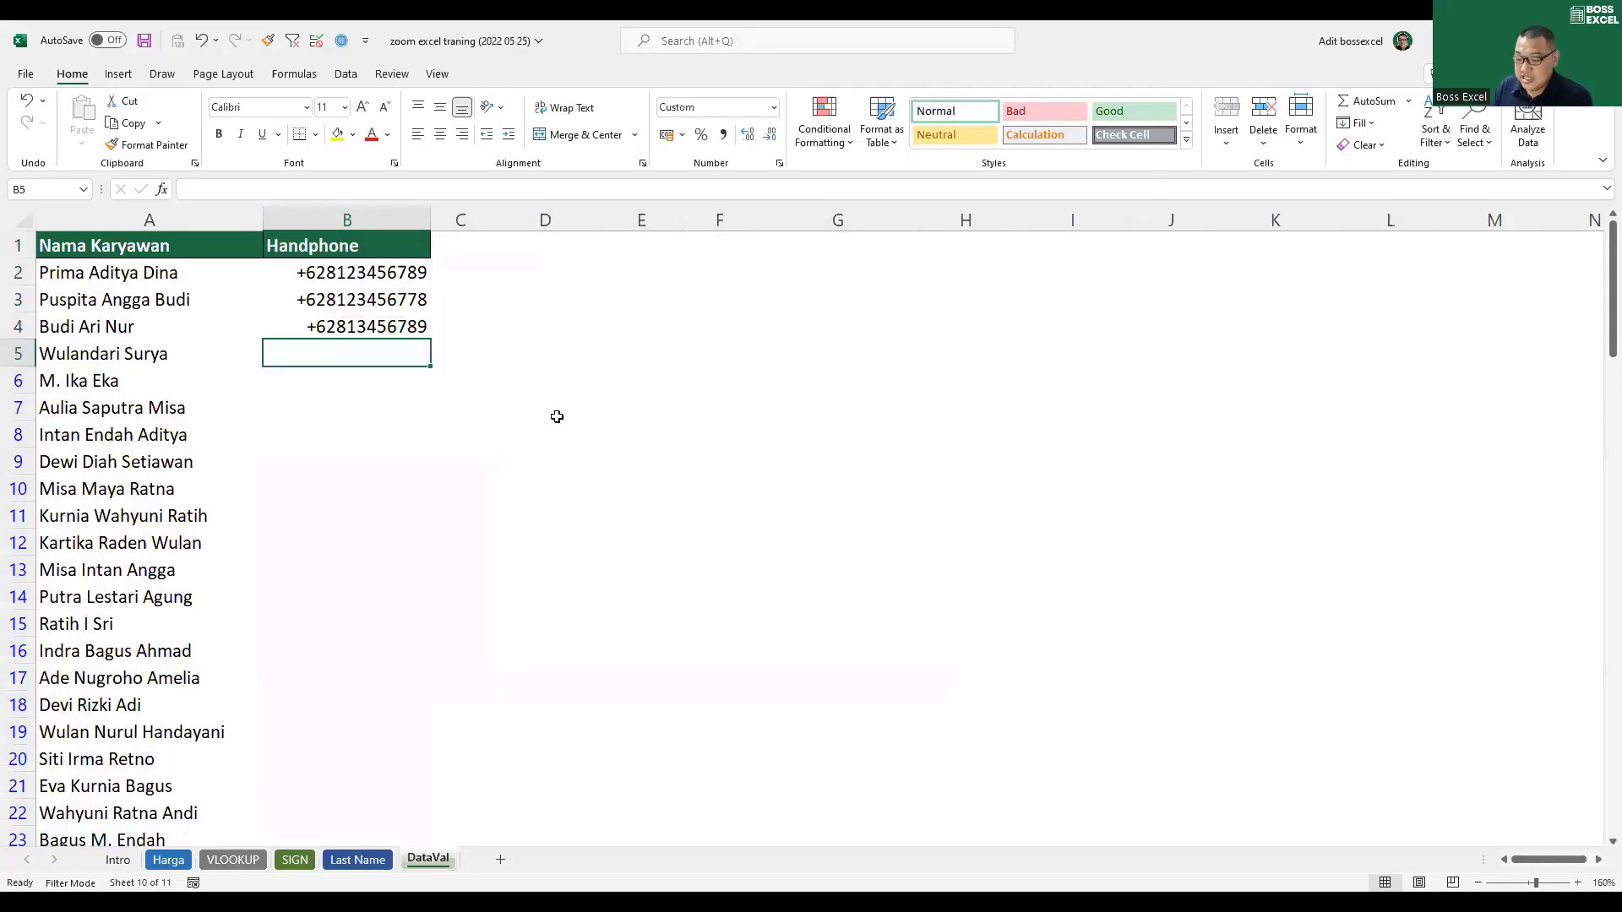
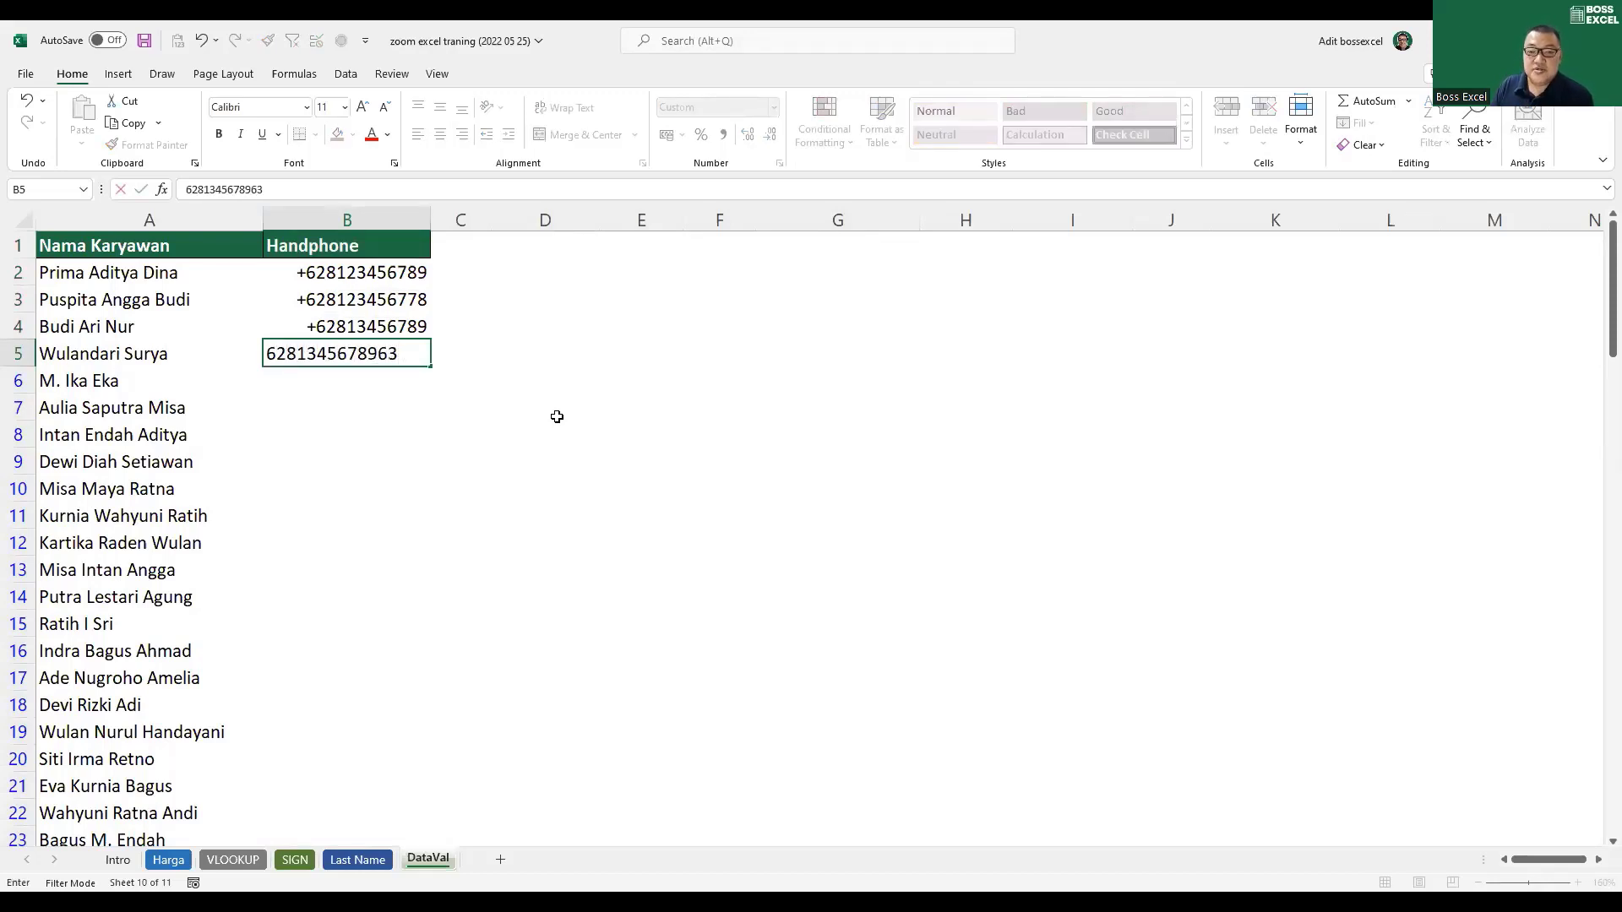
key("Return")
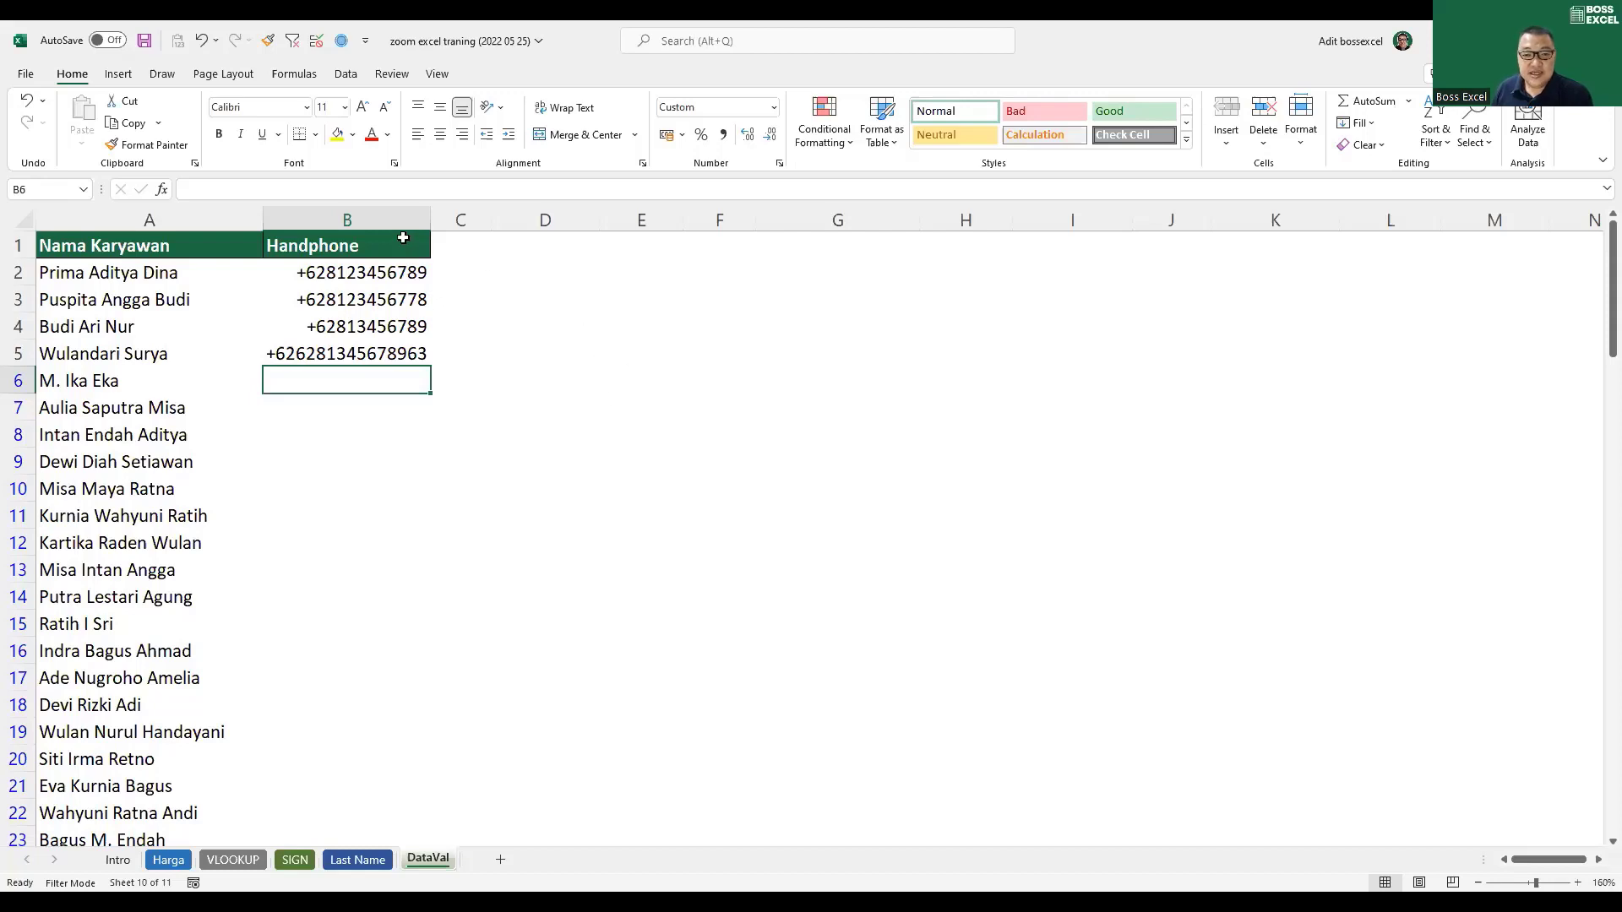
Select the Handphone column, look at the Data Validation Allow options, then cancel unchanged.
left_click(338, 239)
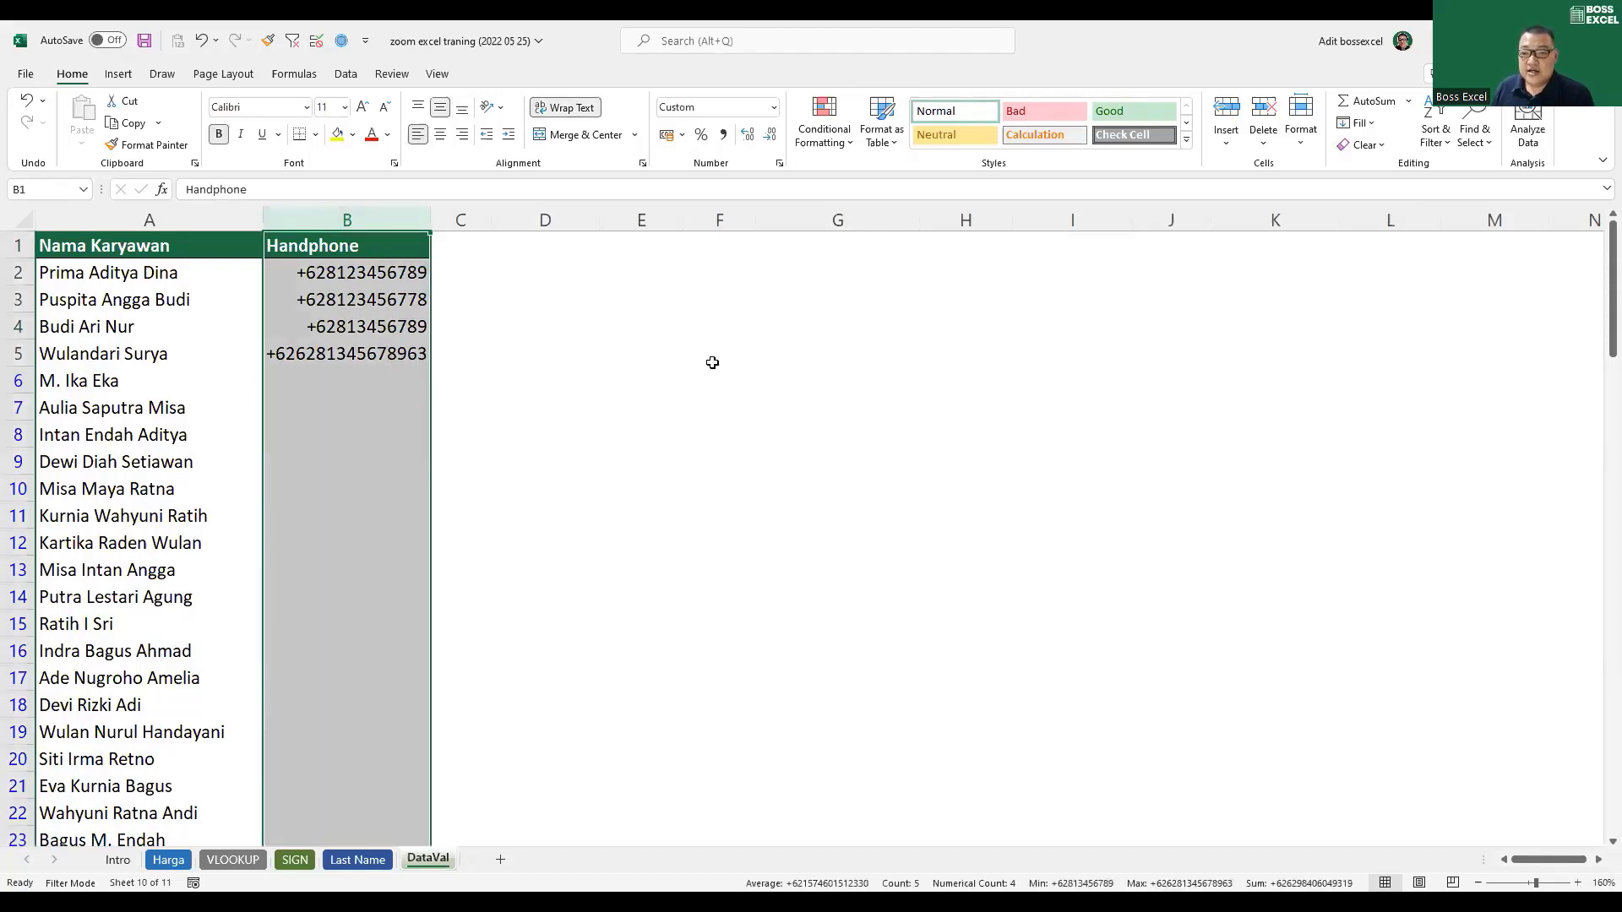
left_click(345, 74)
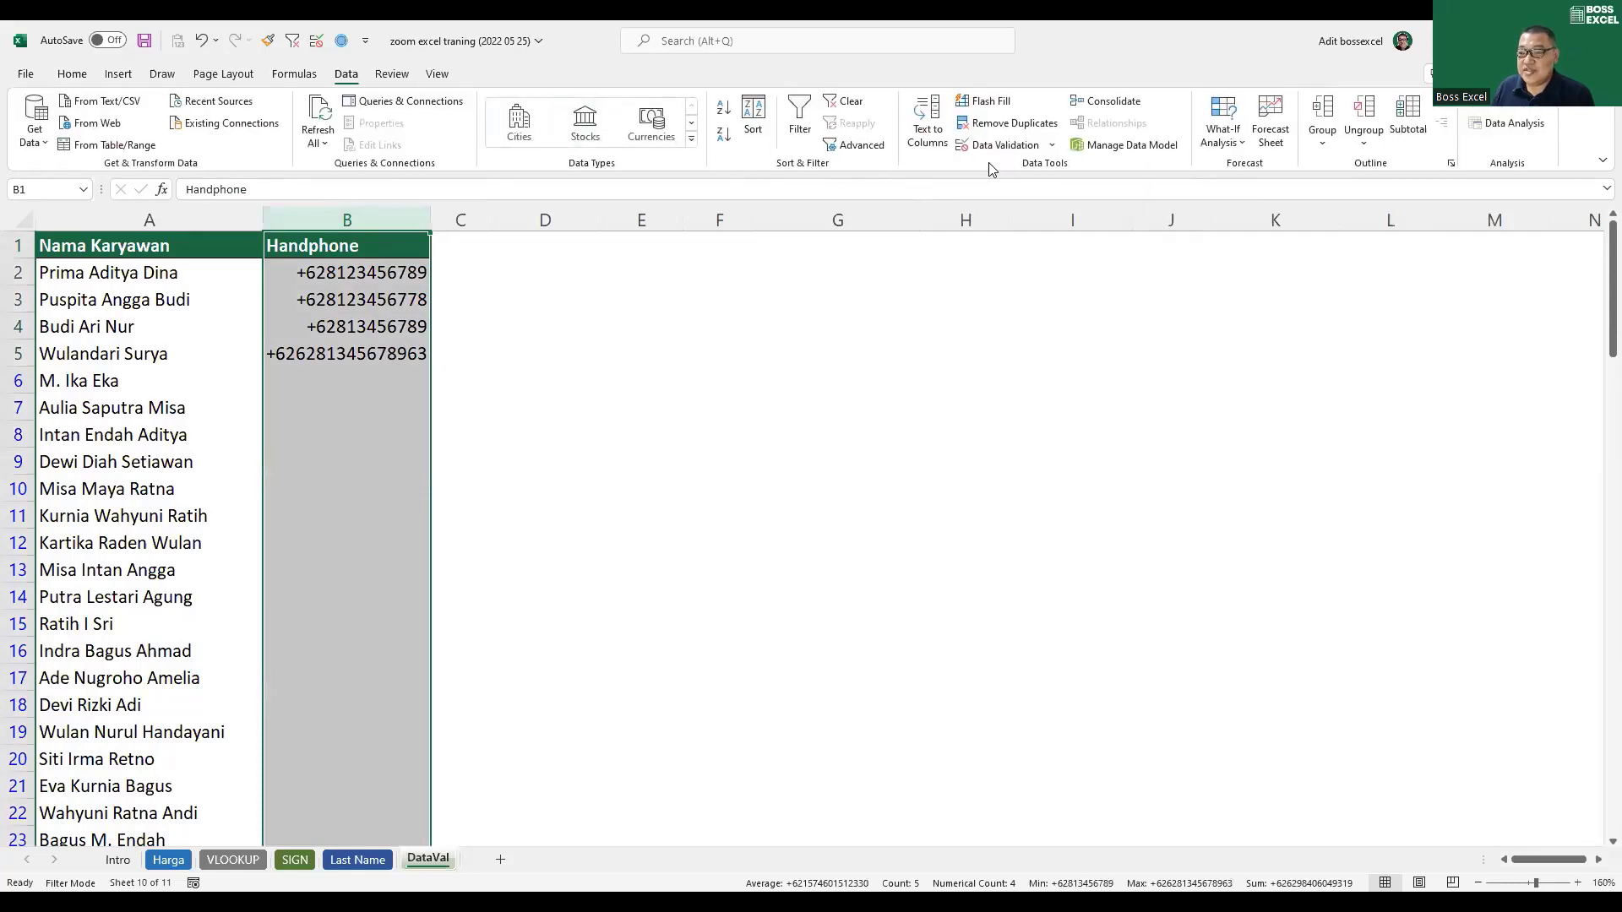
left_click(1007, 146)
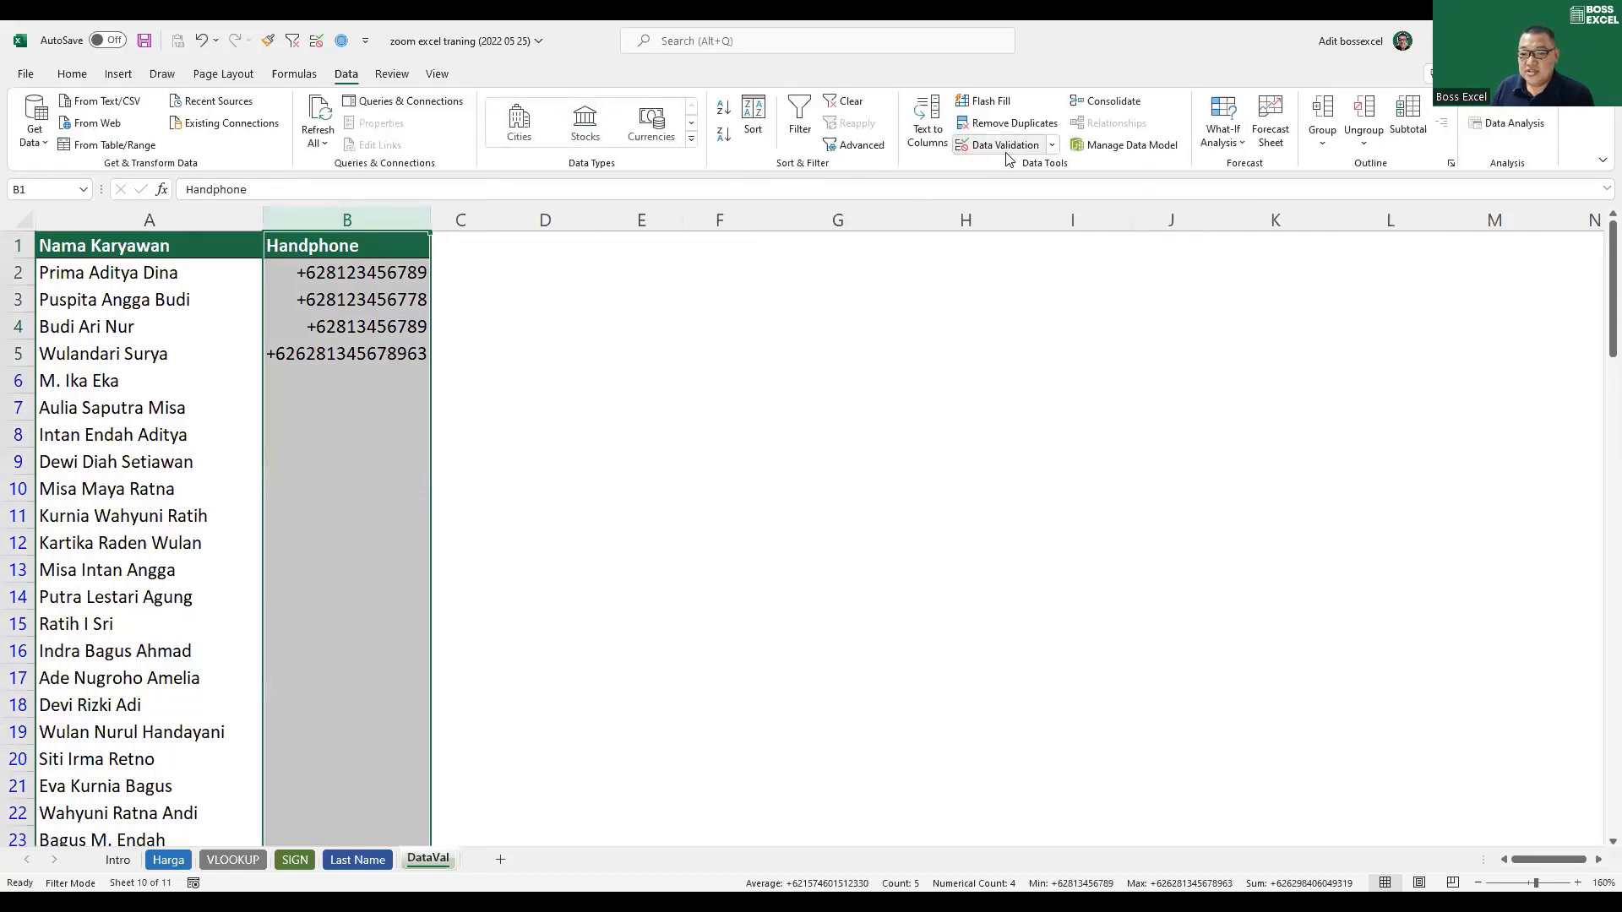
left_click(622, 402)
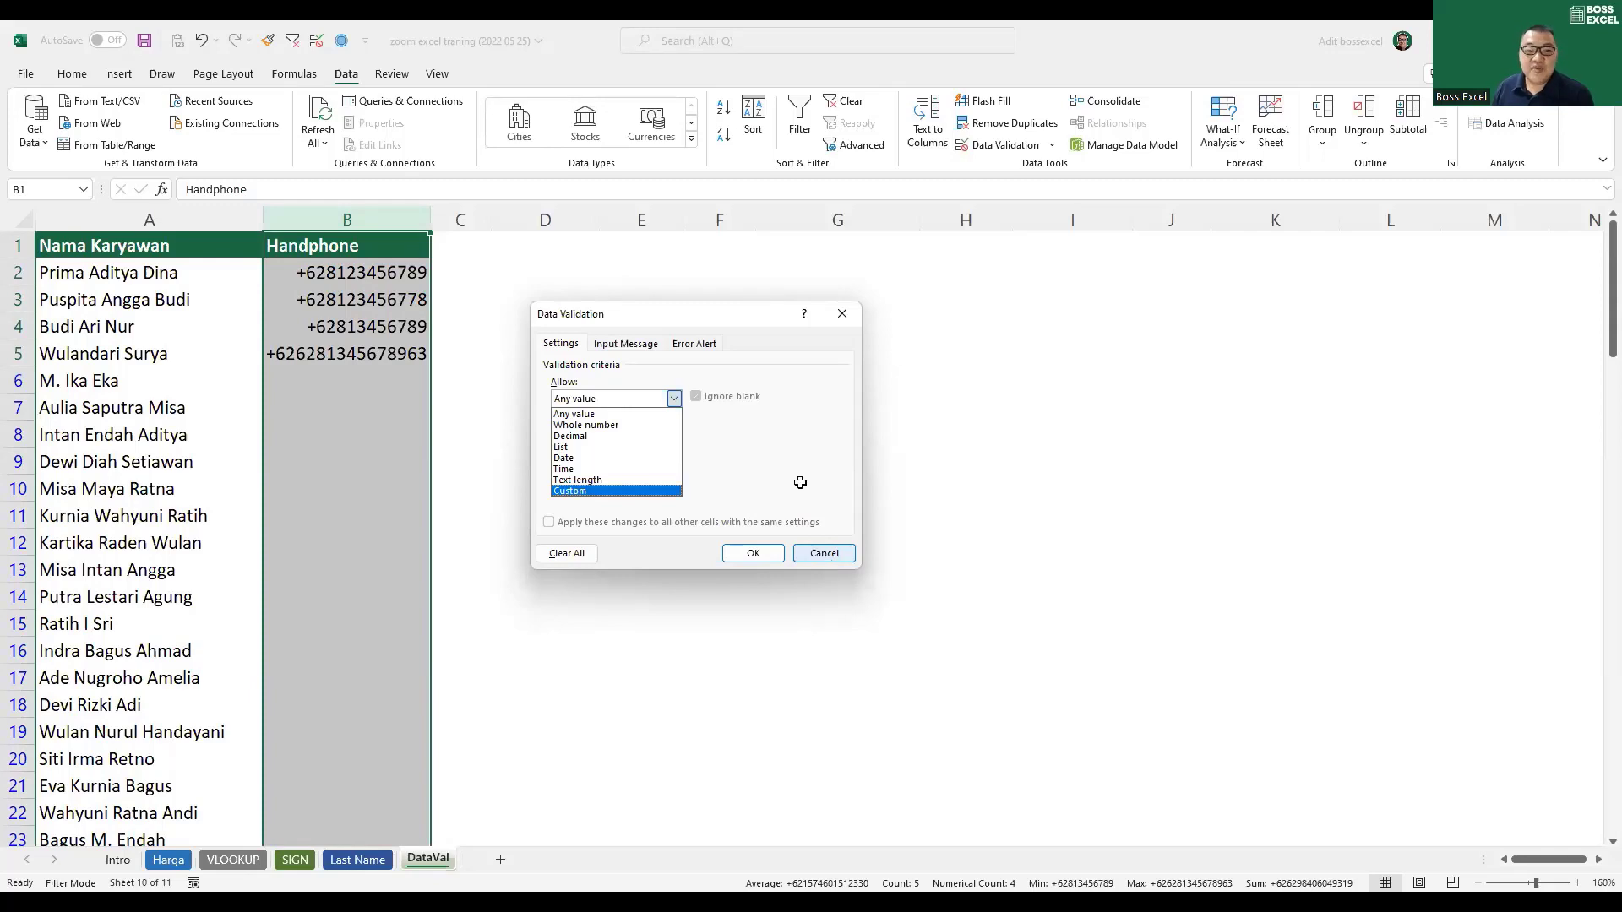
key("Escape")
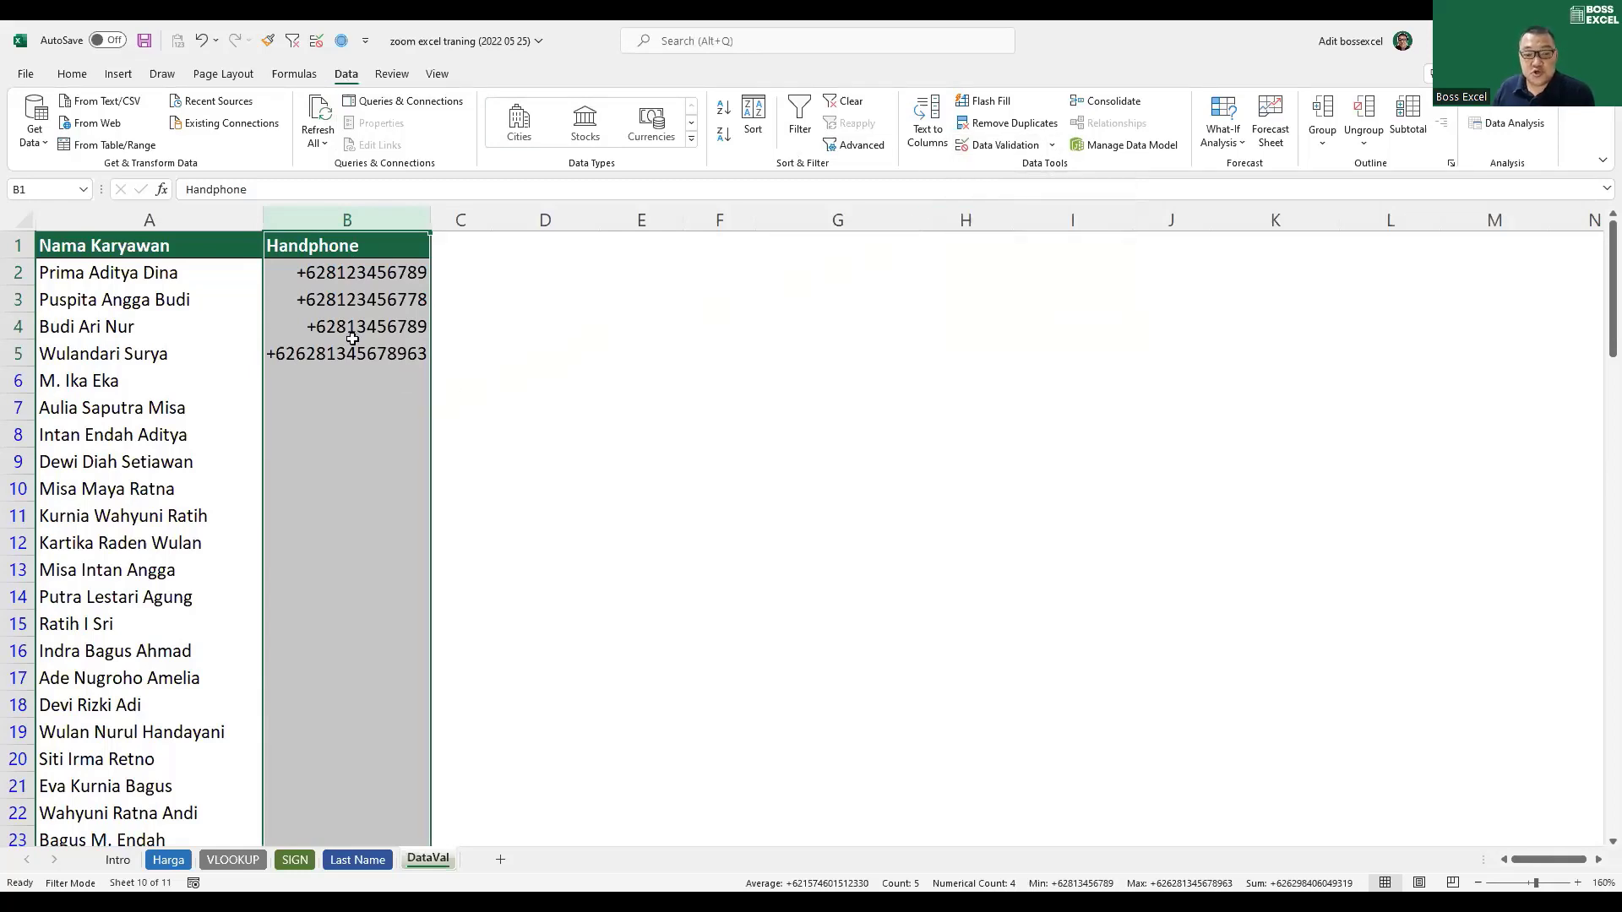
Reopen Data Validation with Alt+D, L and set Allow to Custom, ready for a formula.
key("alt+d")
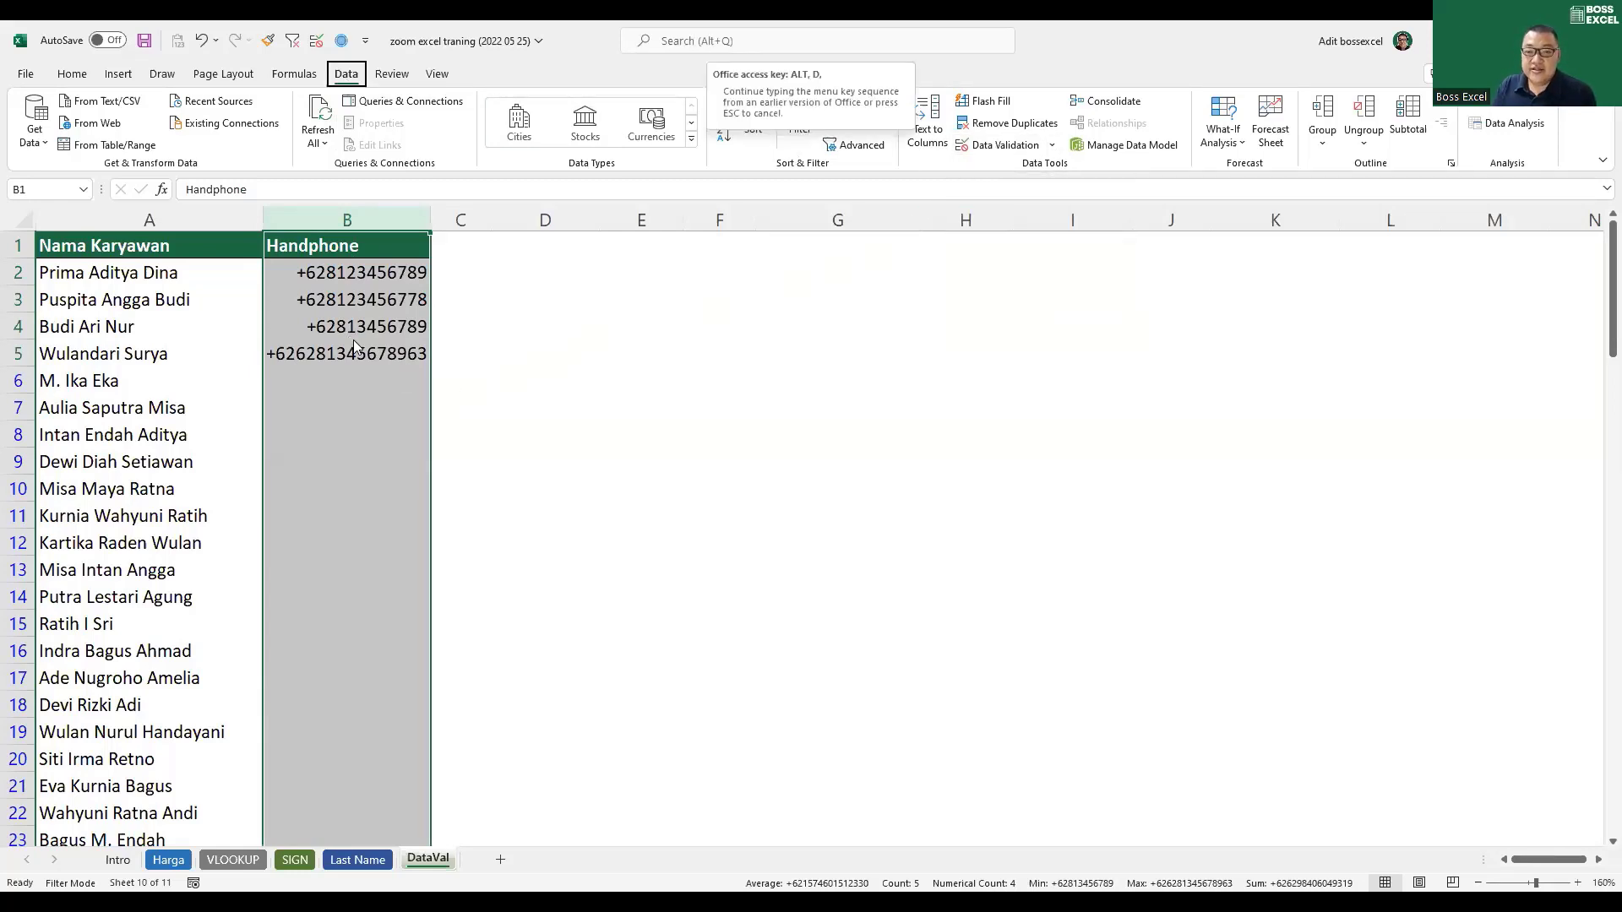
key("l")
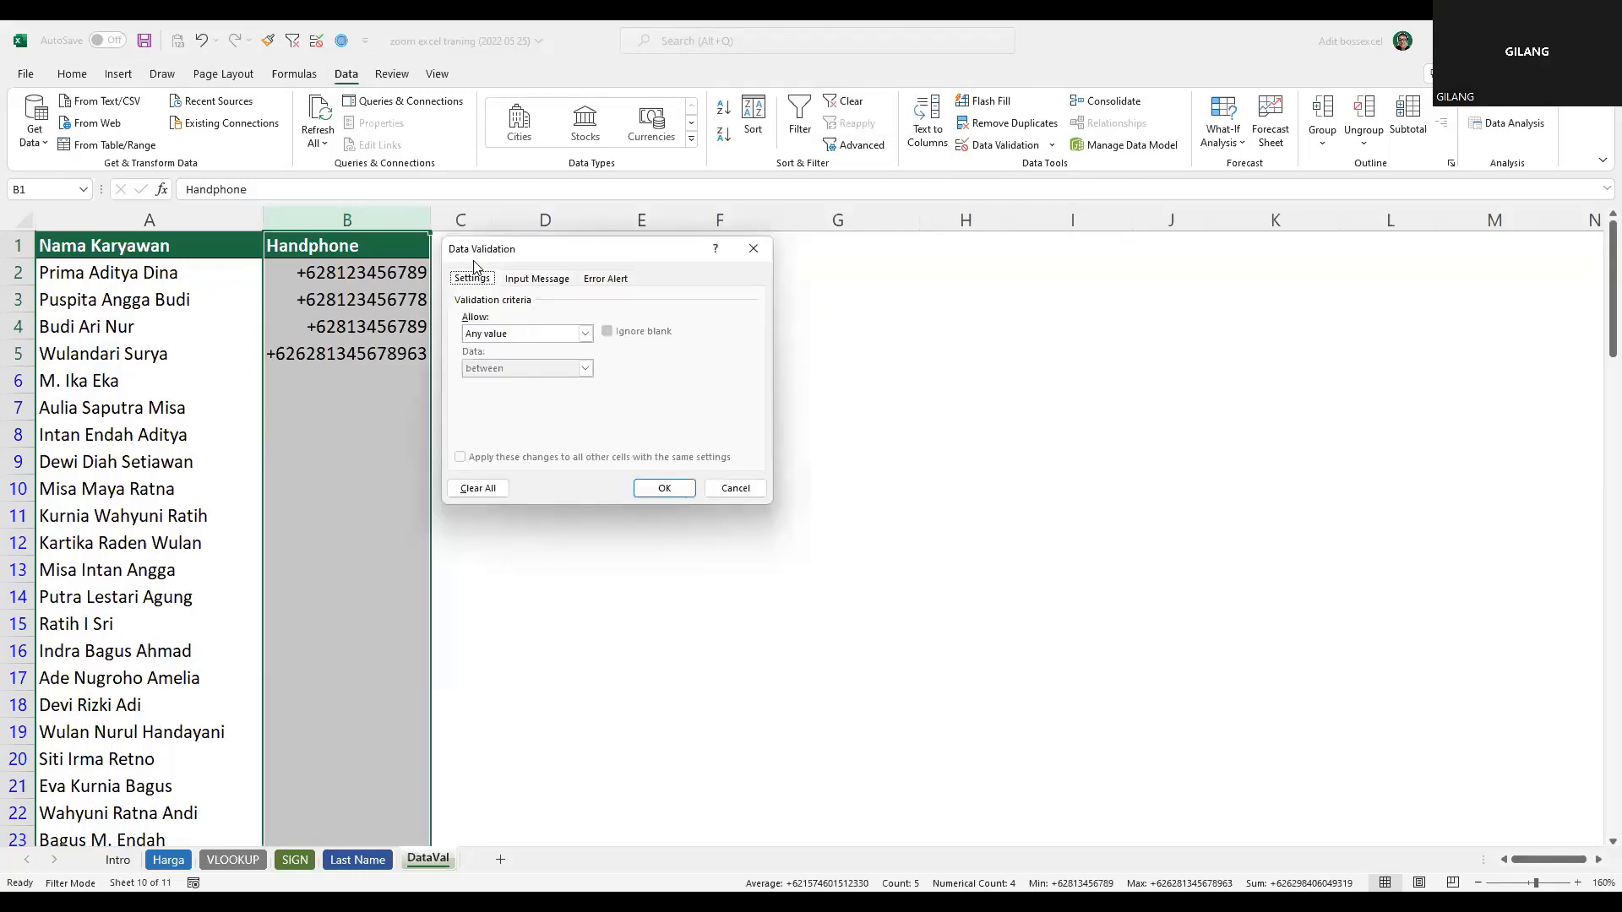
left_click(517, 335)
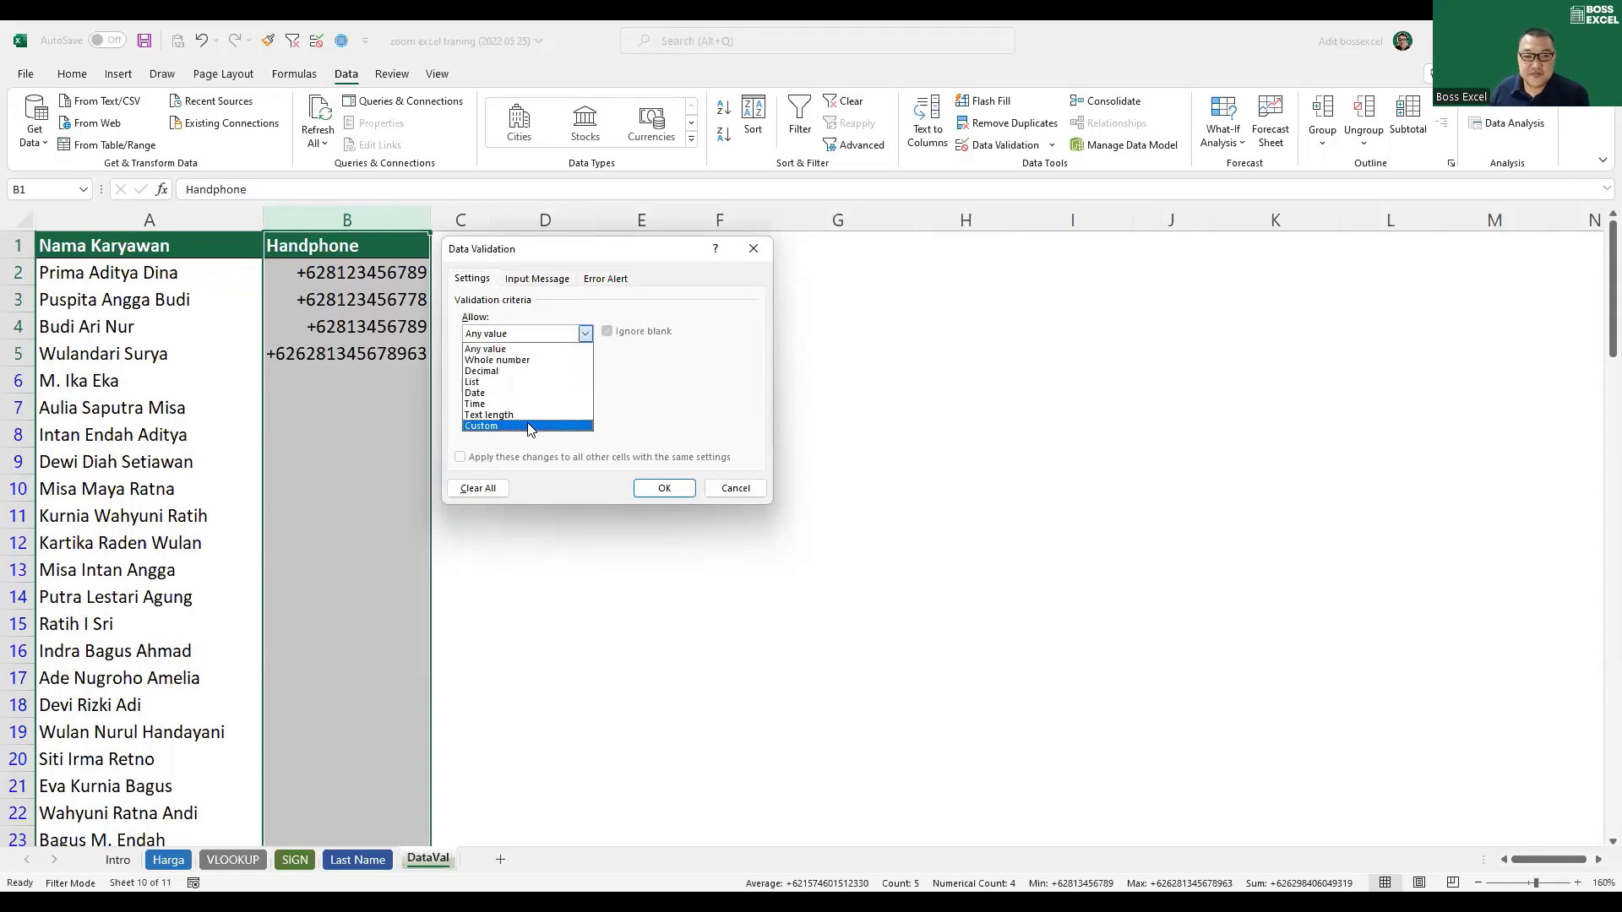
left_click(530, 426)
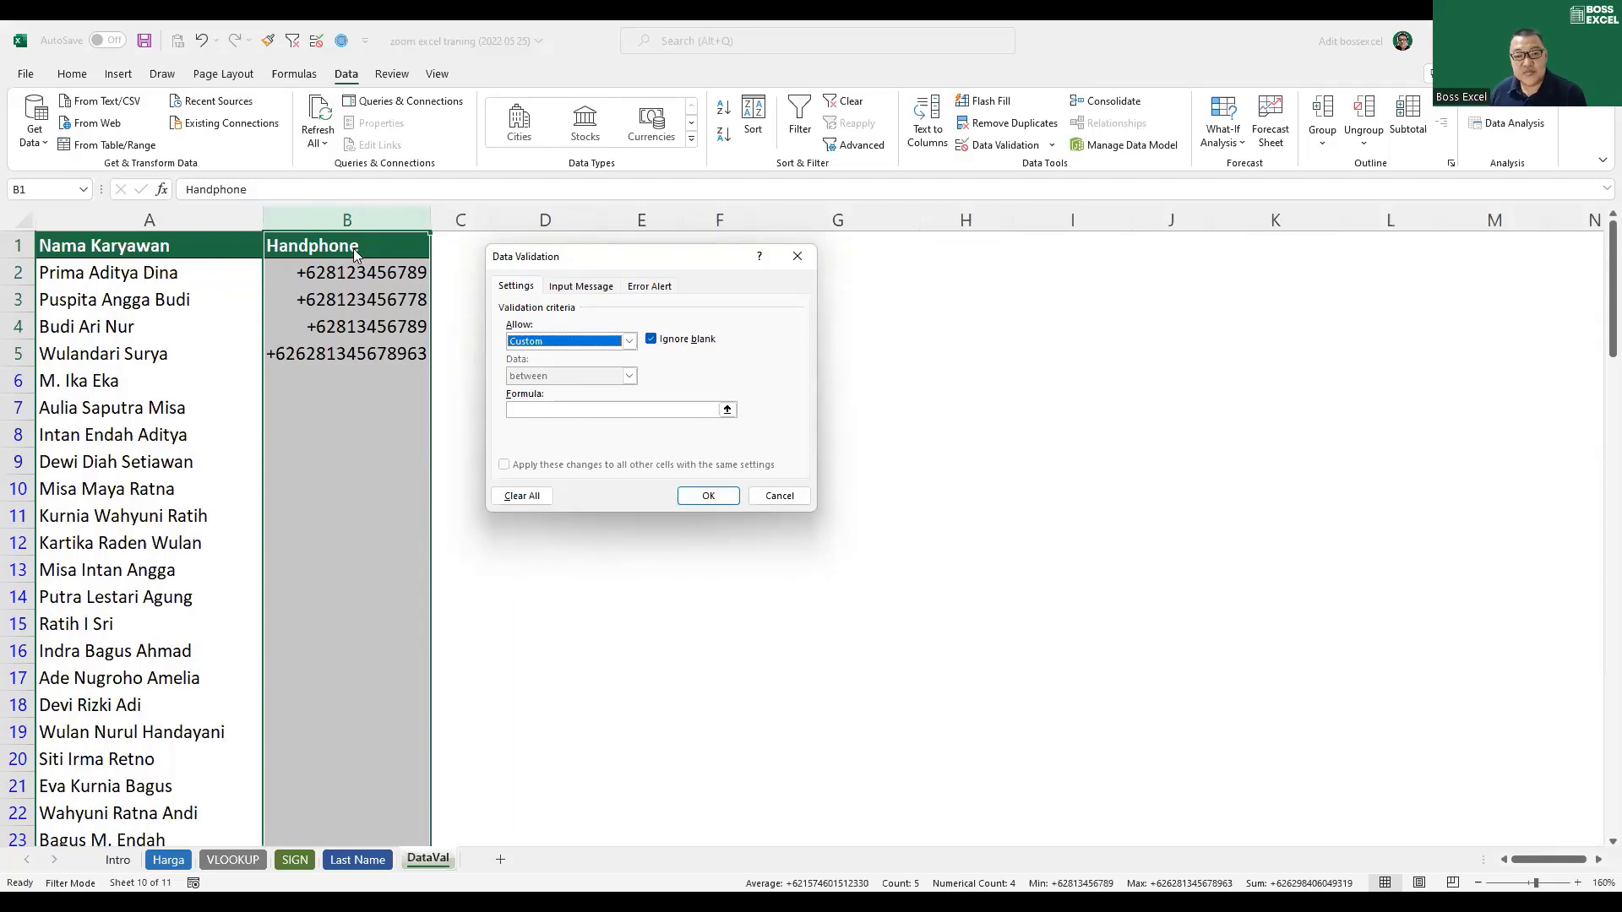
left_click(562, 412)
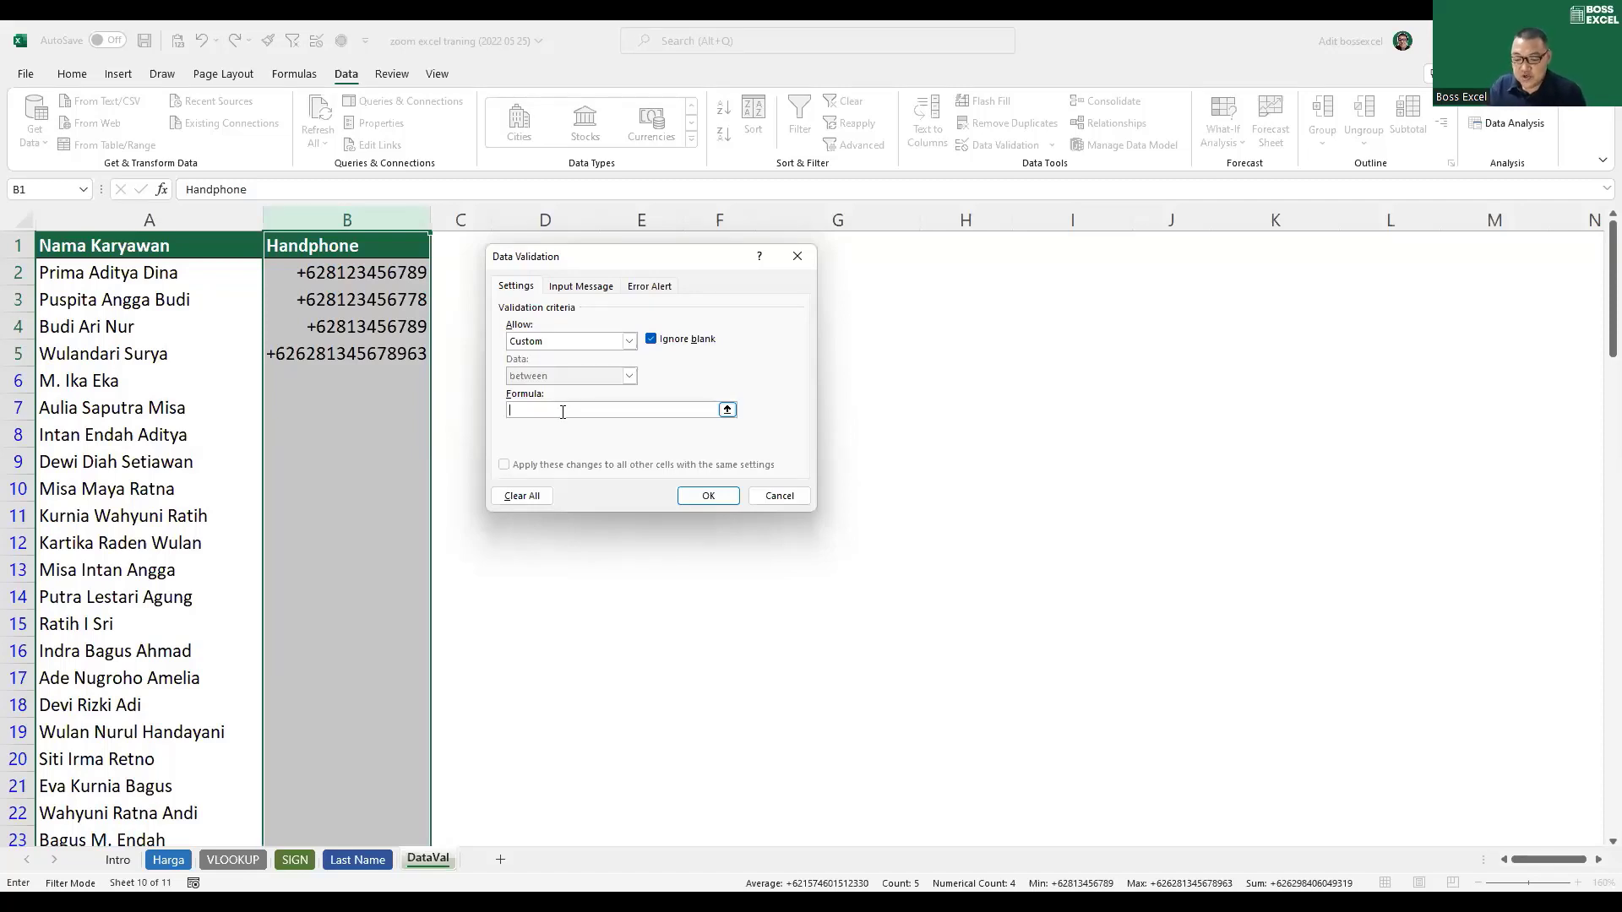
Build the validation formula =LEFT(B1;1)="8" using a reference to cell B1.
type("=LEFT(")
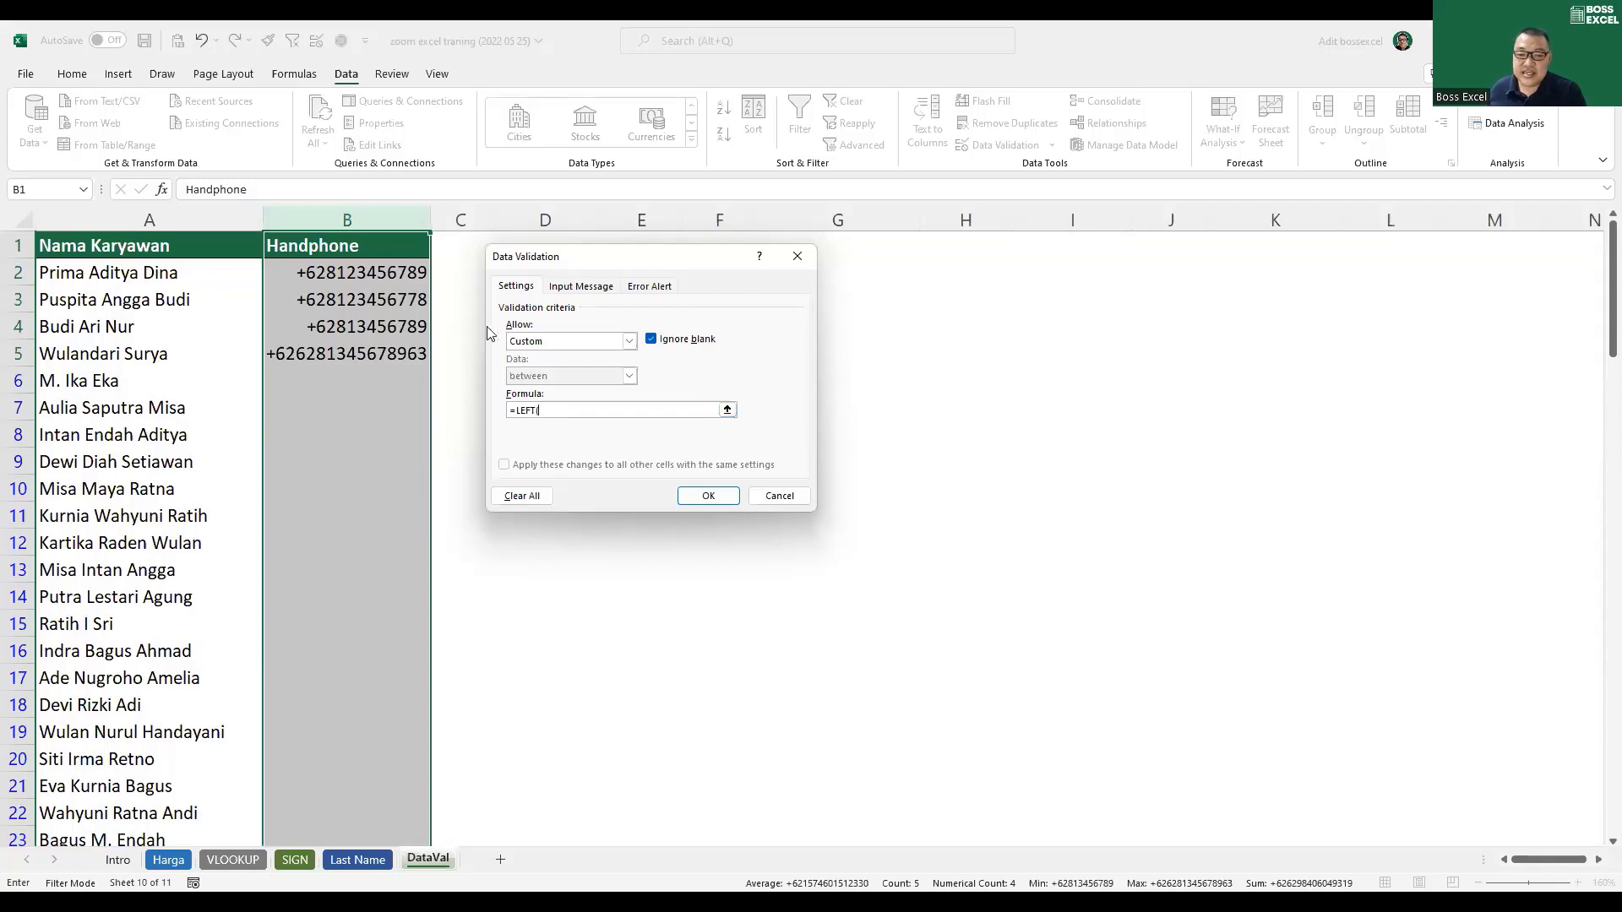
left_click(359, 244)
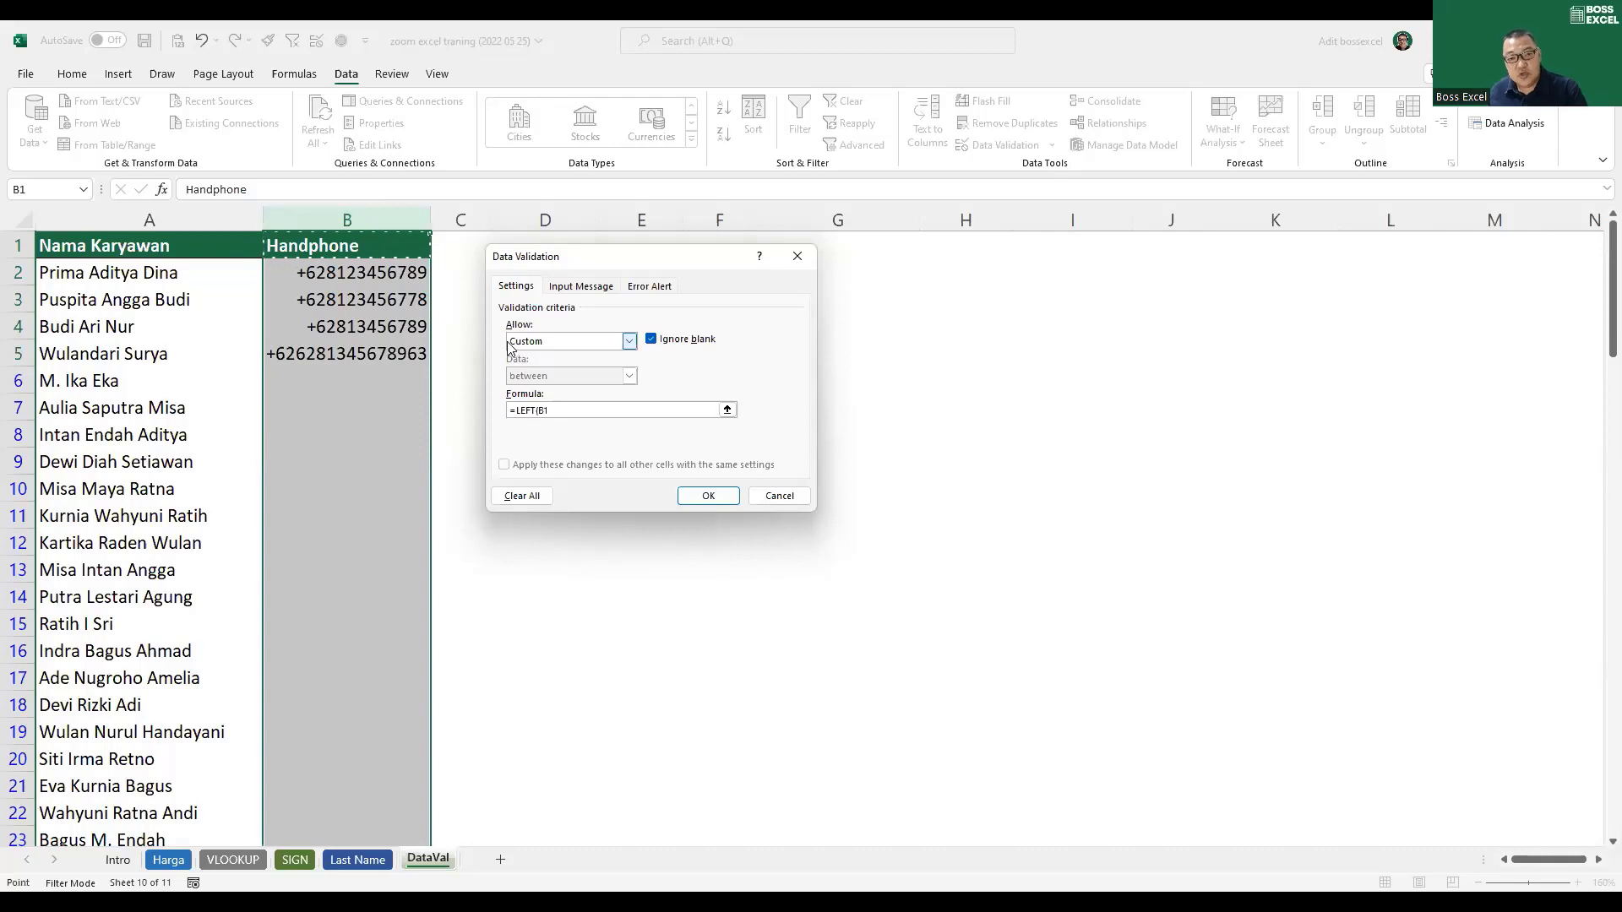
left_click(564, 412)
type(";")
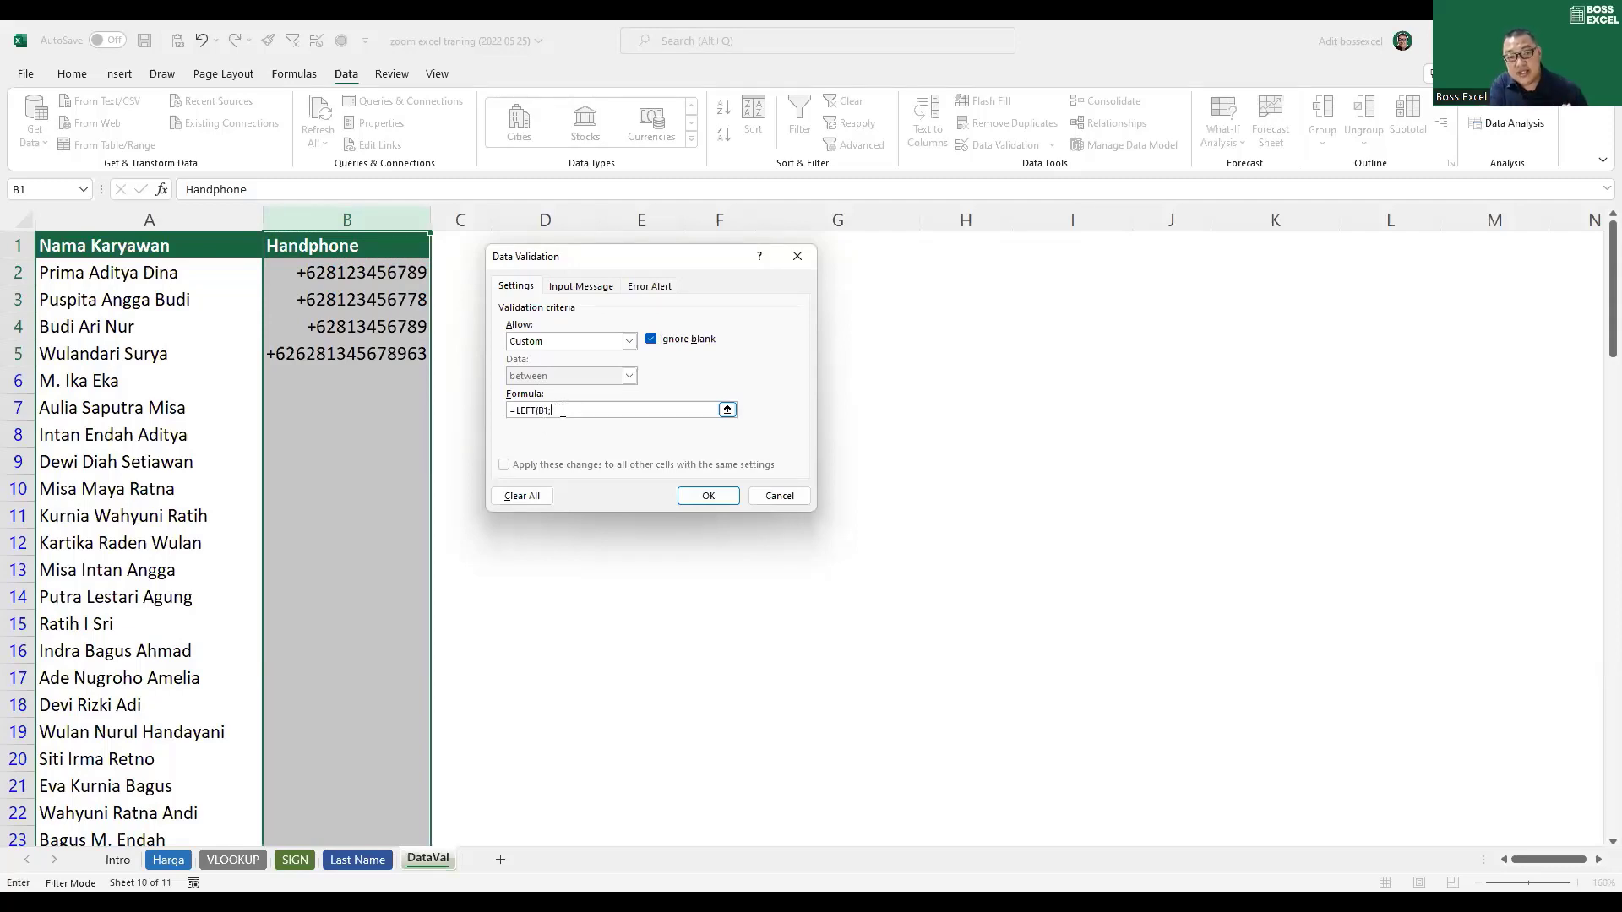
type("1)=\"+")
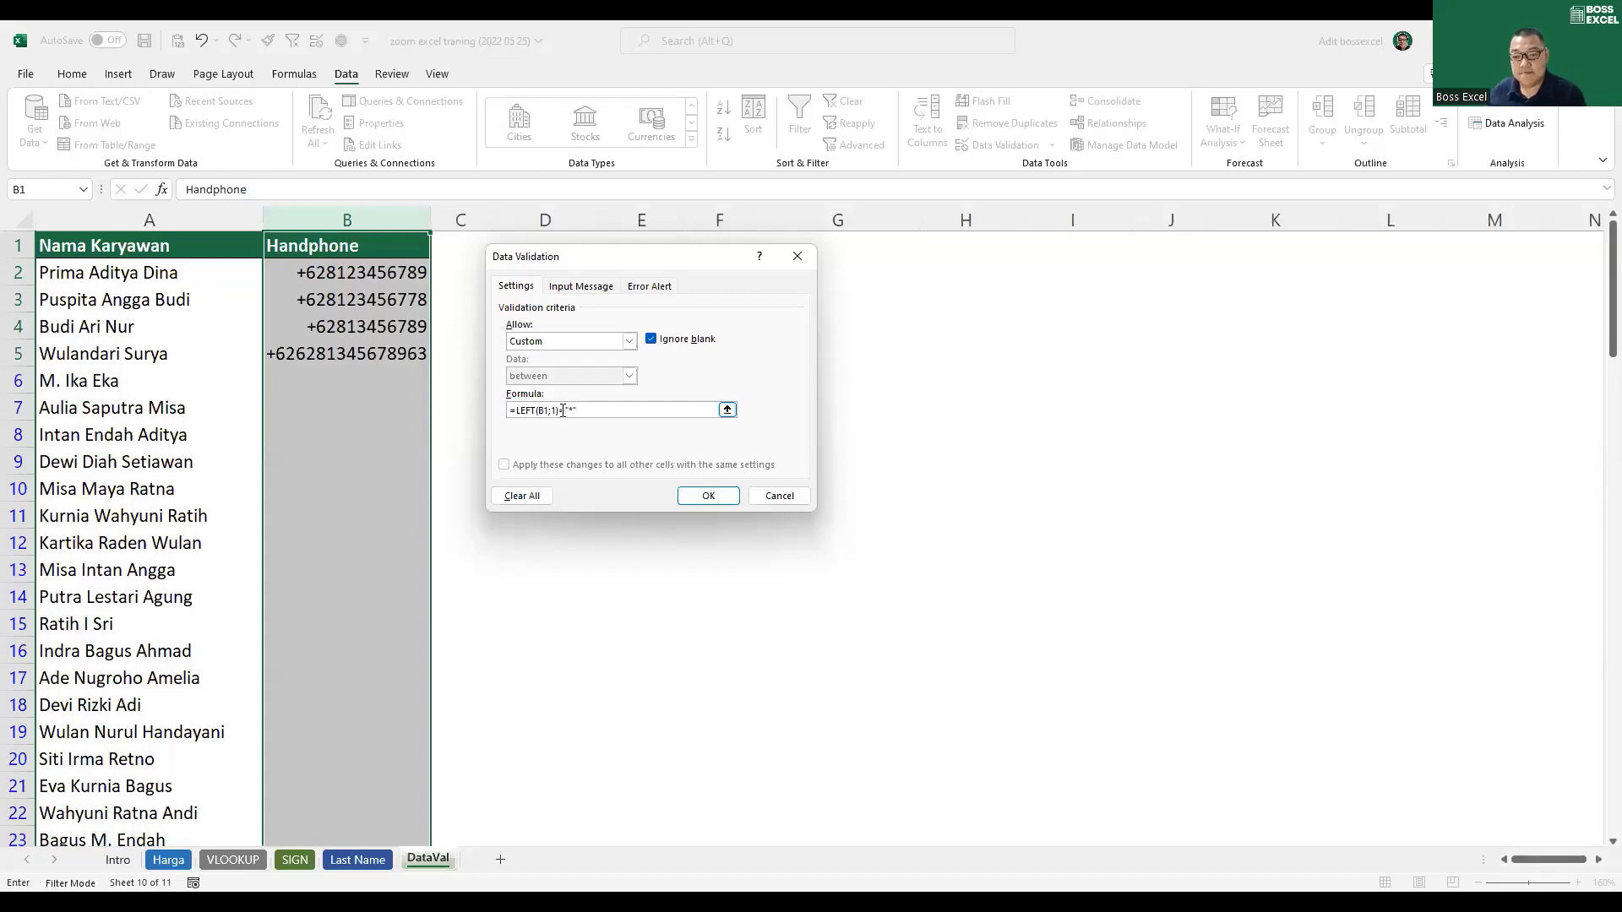
key("BackSpace")
type("8")
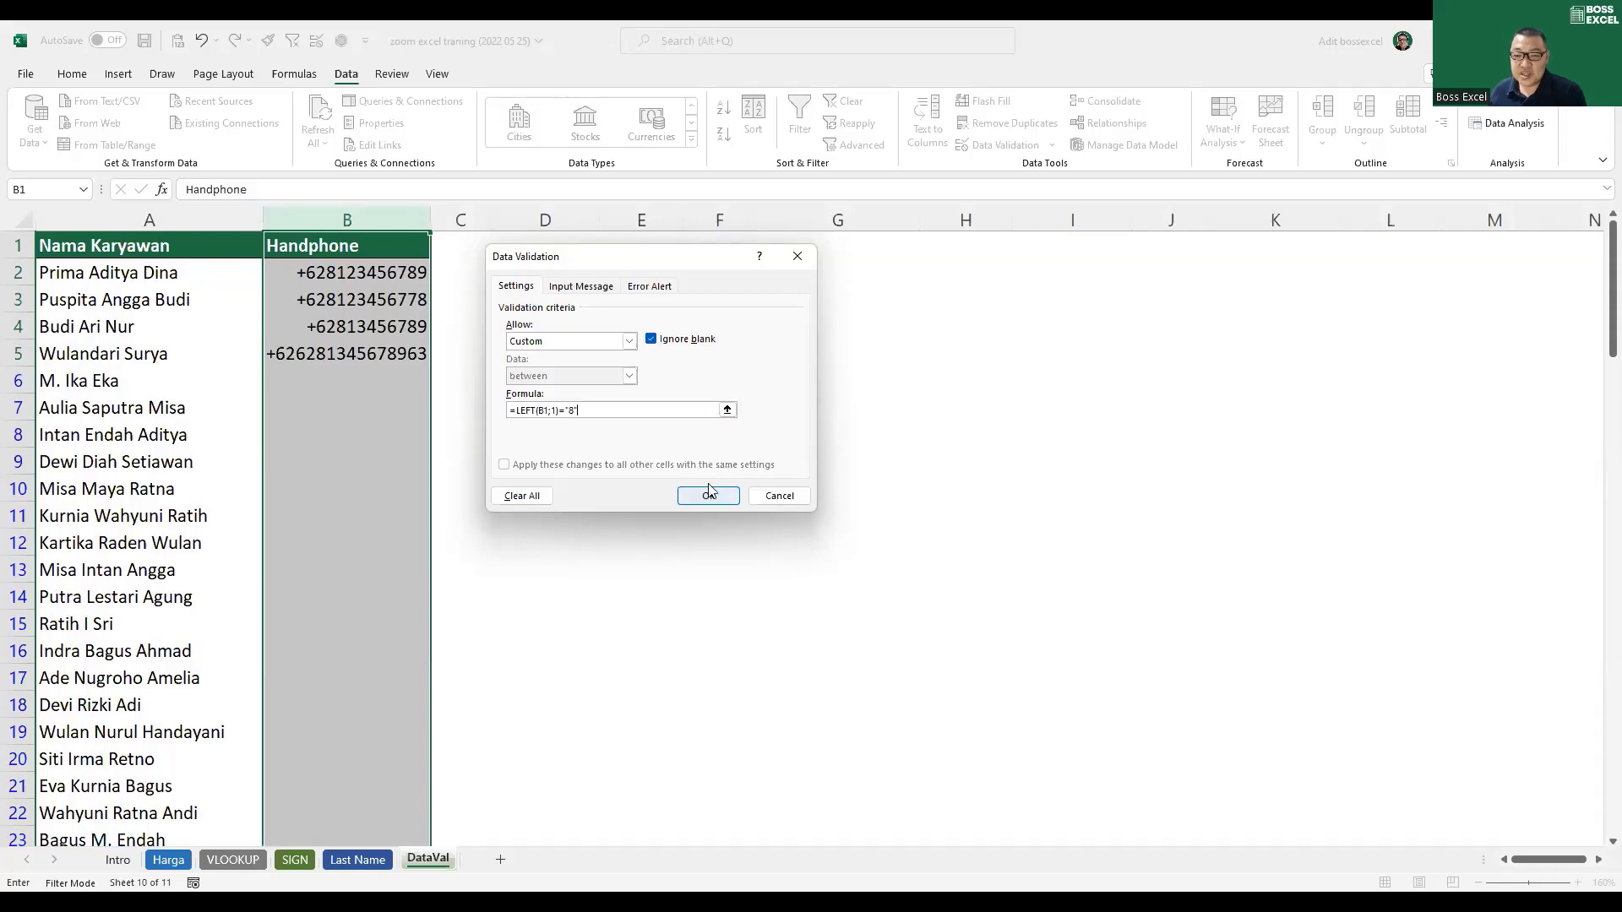
Add a Stop alert titled WARNING with message 'harus tulis 08xxxx' and confirm the rule.
left_click(648, 292)
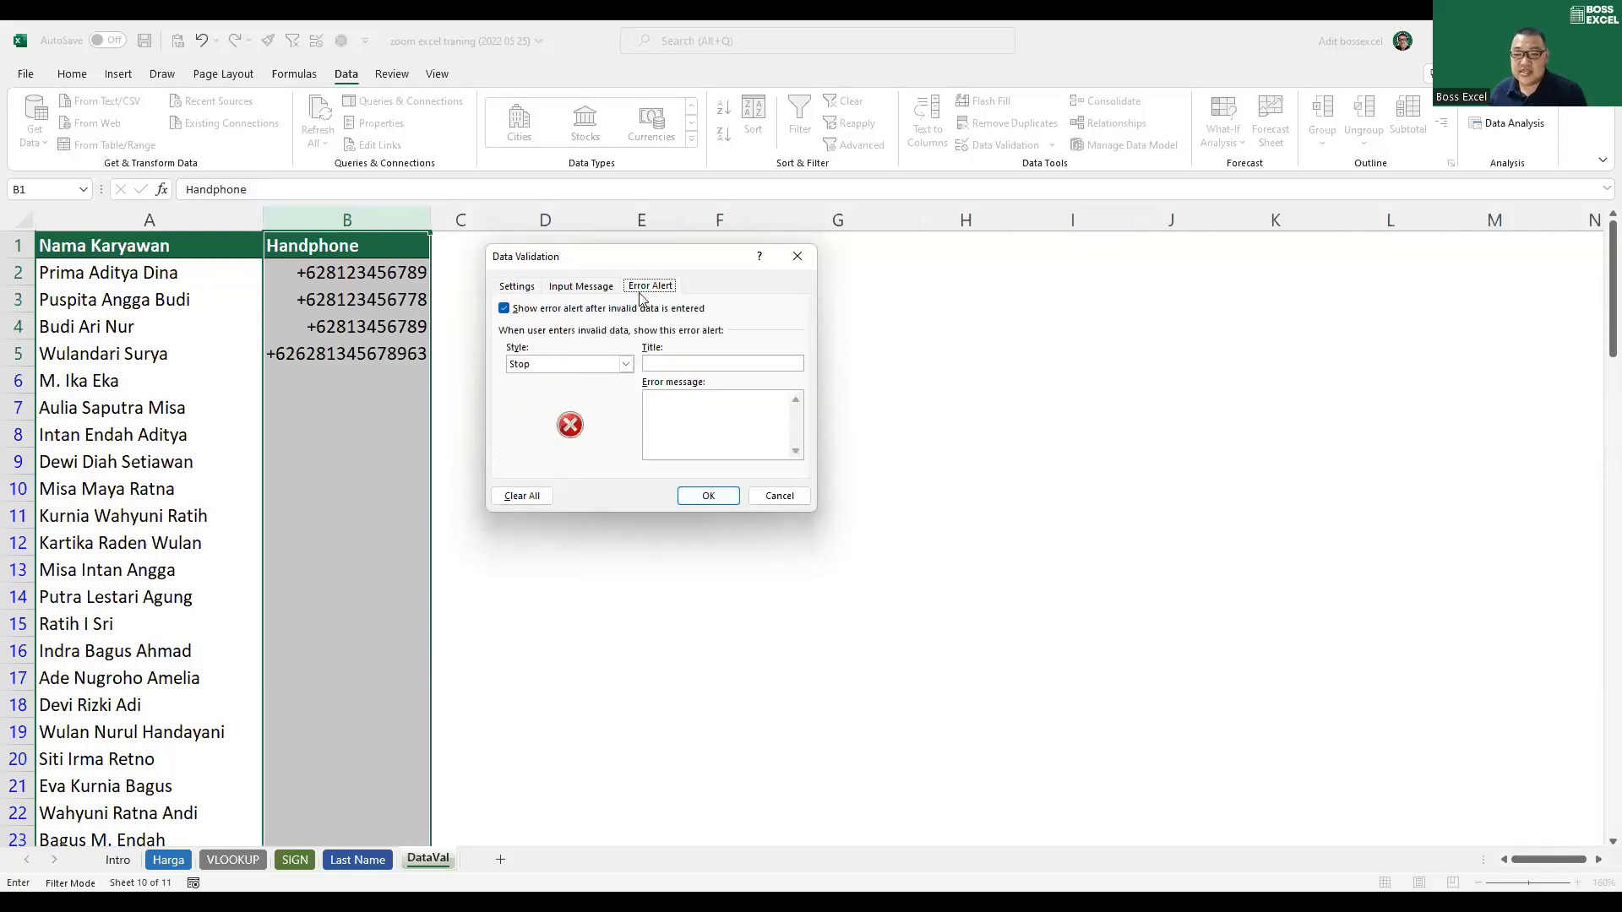
left_click(671, 361)
type("WAR")
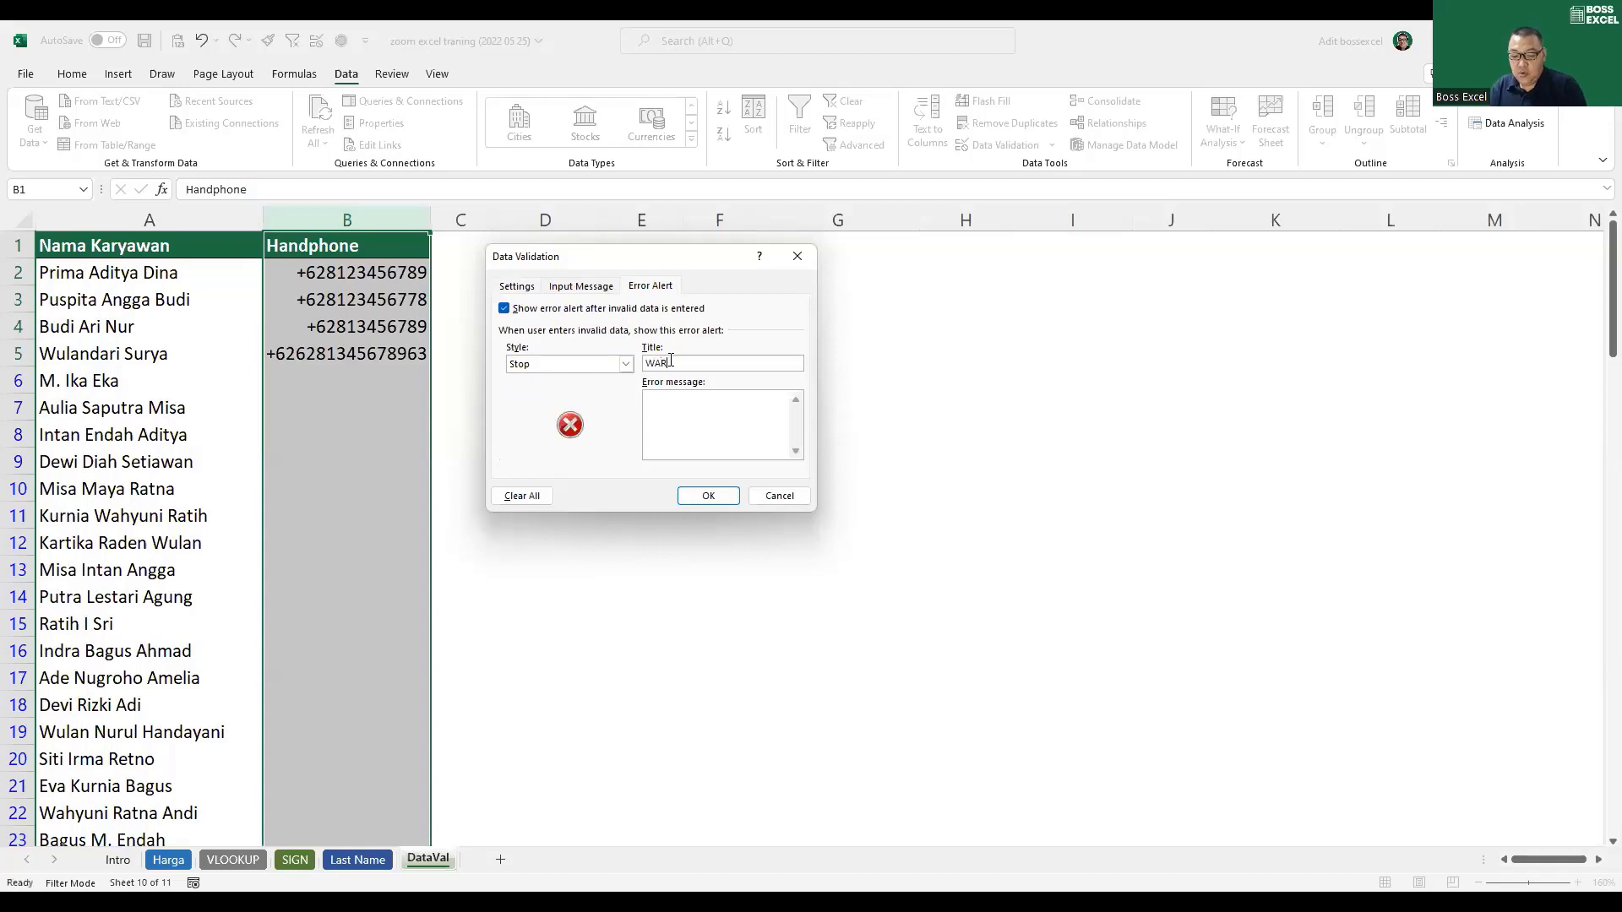
type("NI")
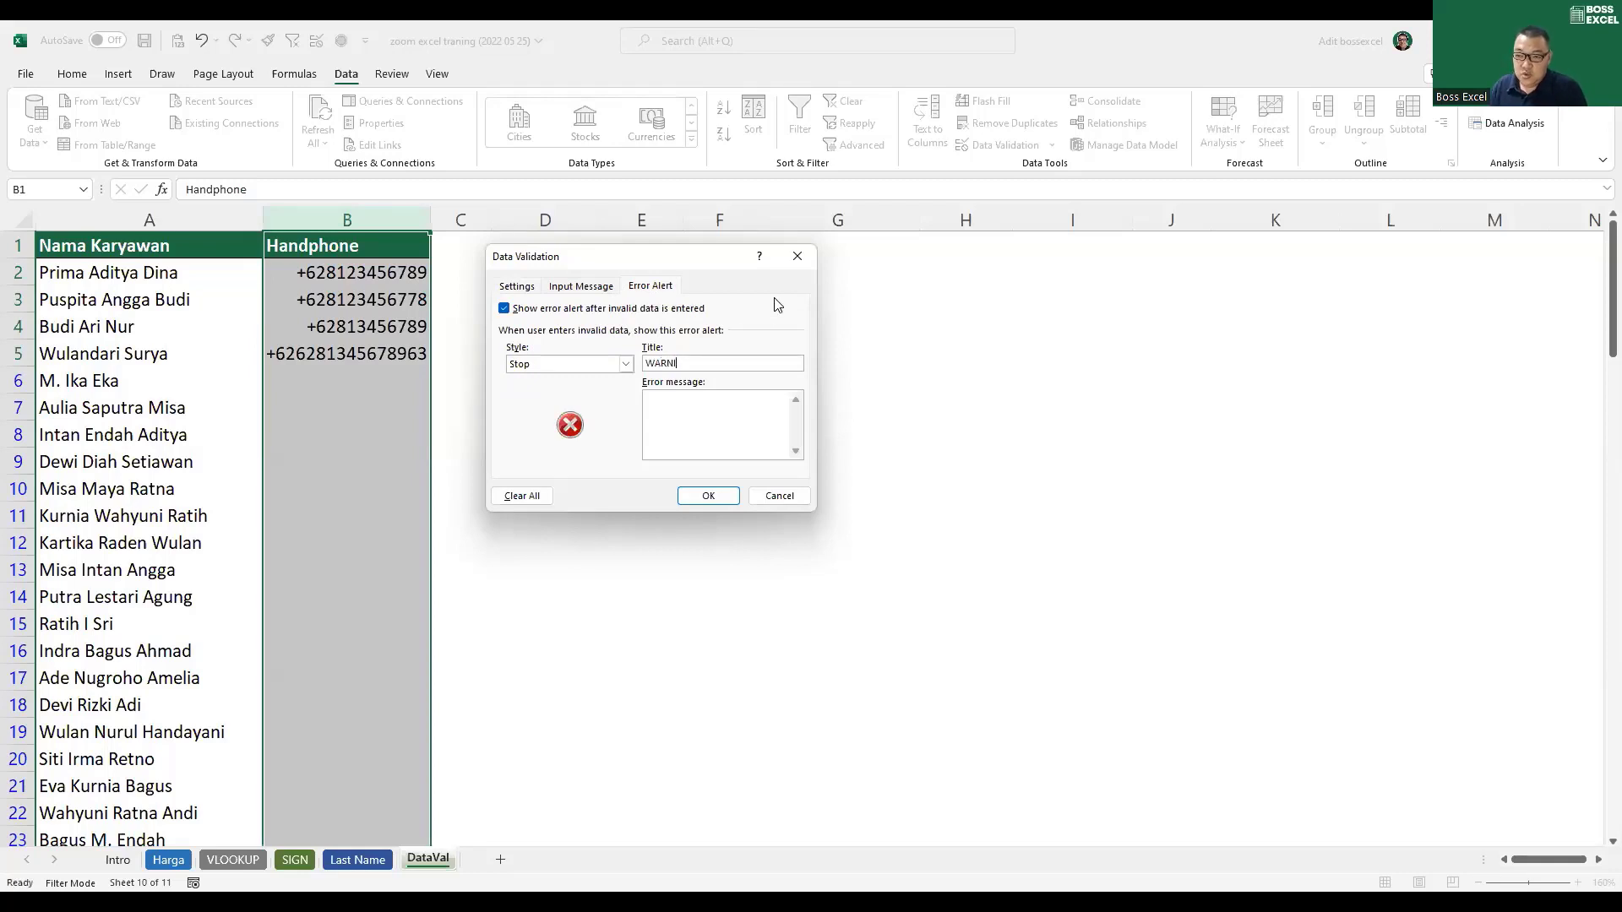
type("NG")
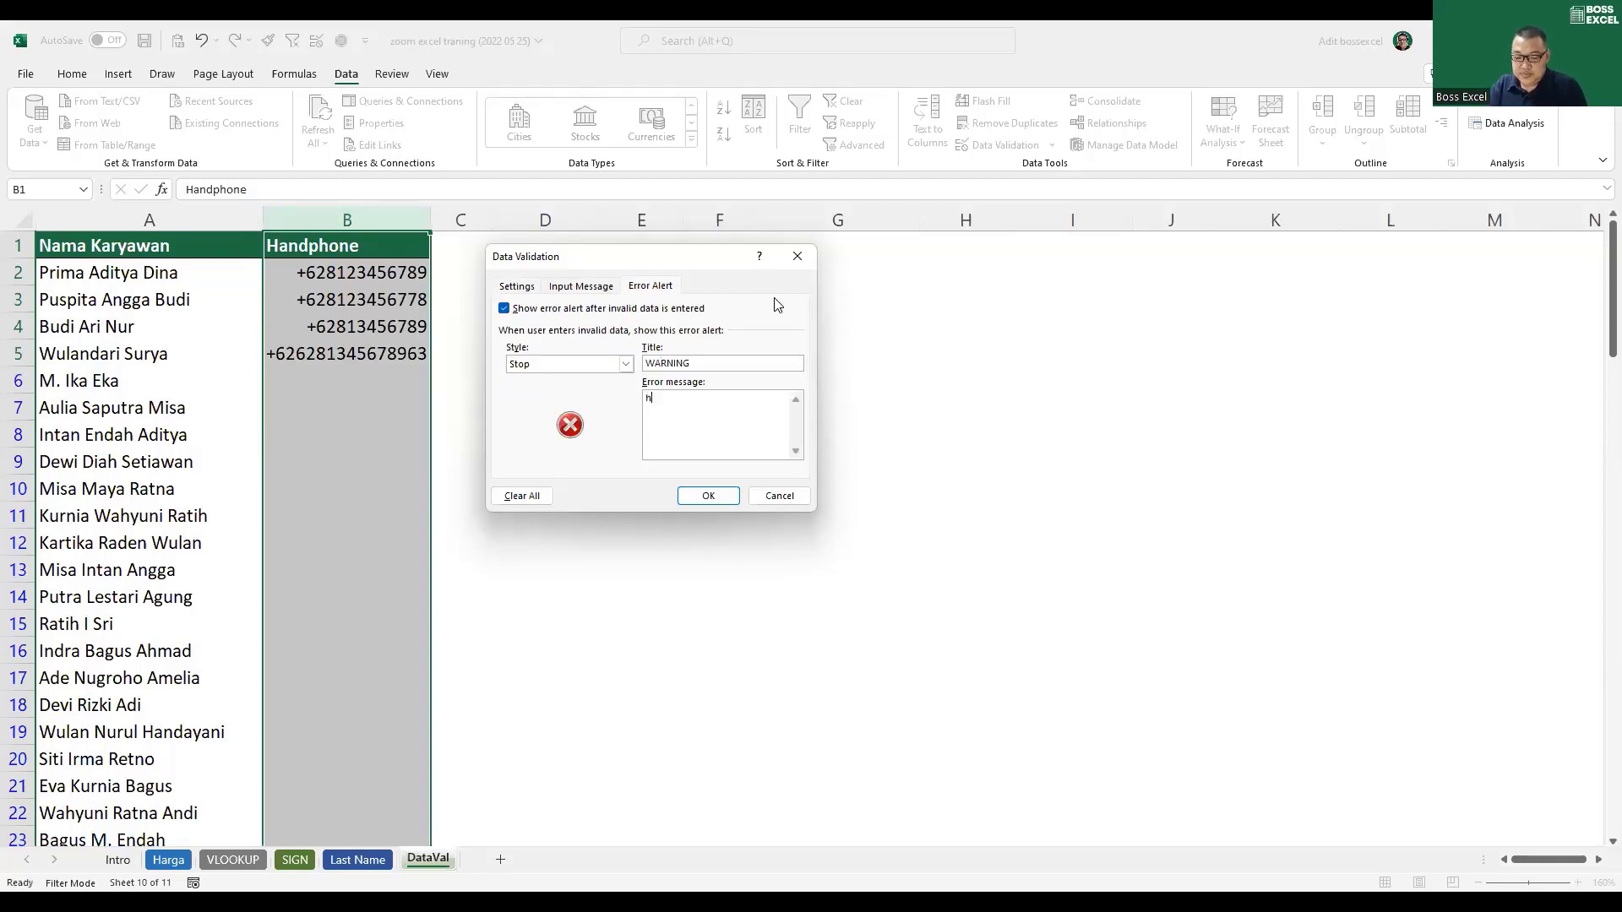
type("arus tulis 08xxx")
type("xxxx")
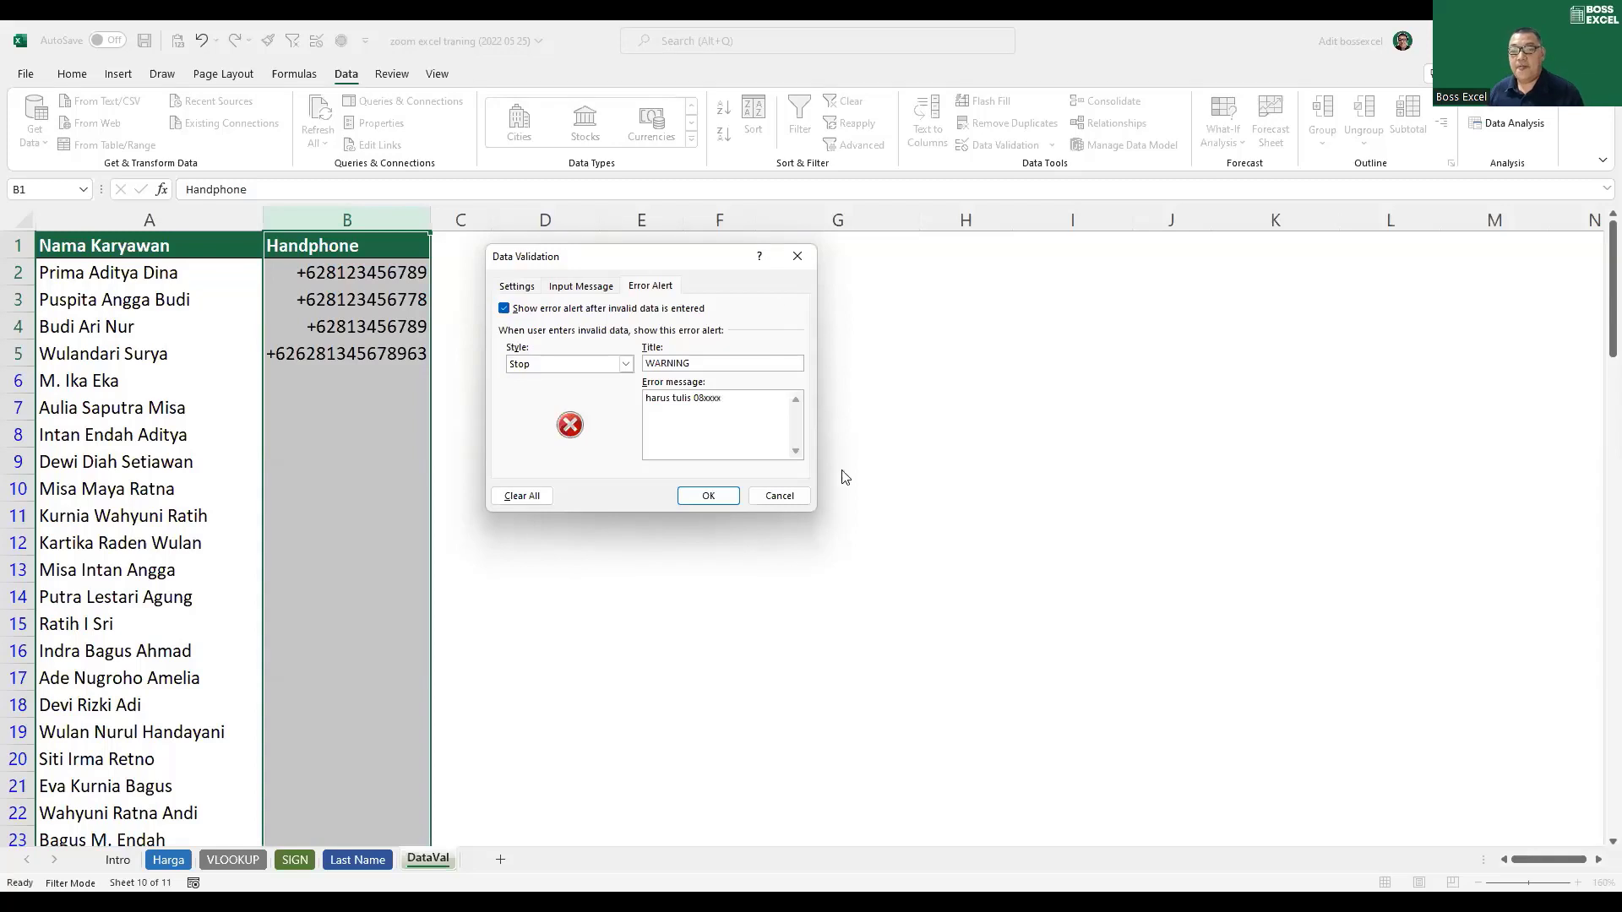
left_click(733, 500)
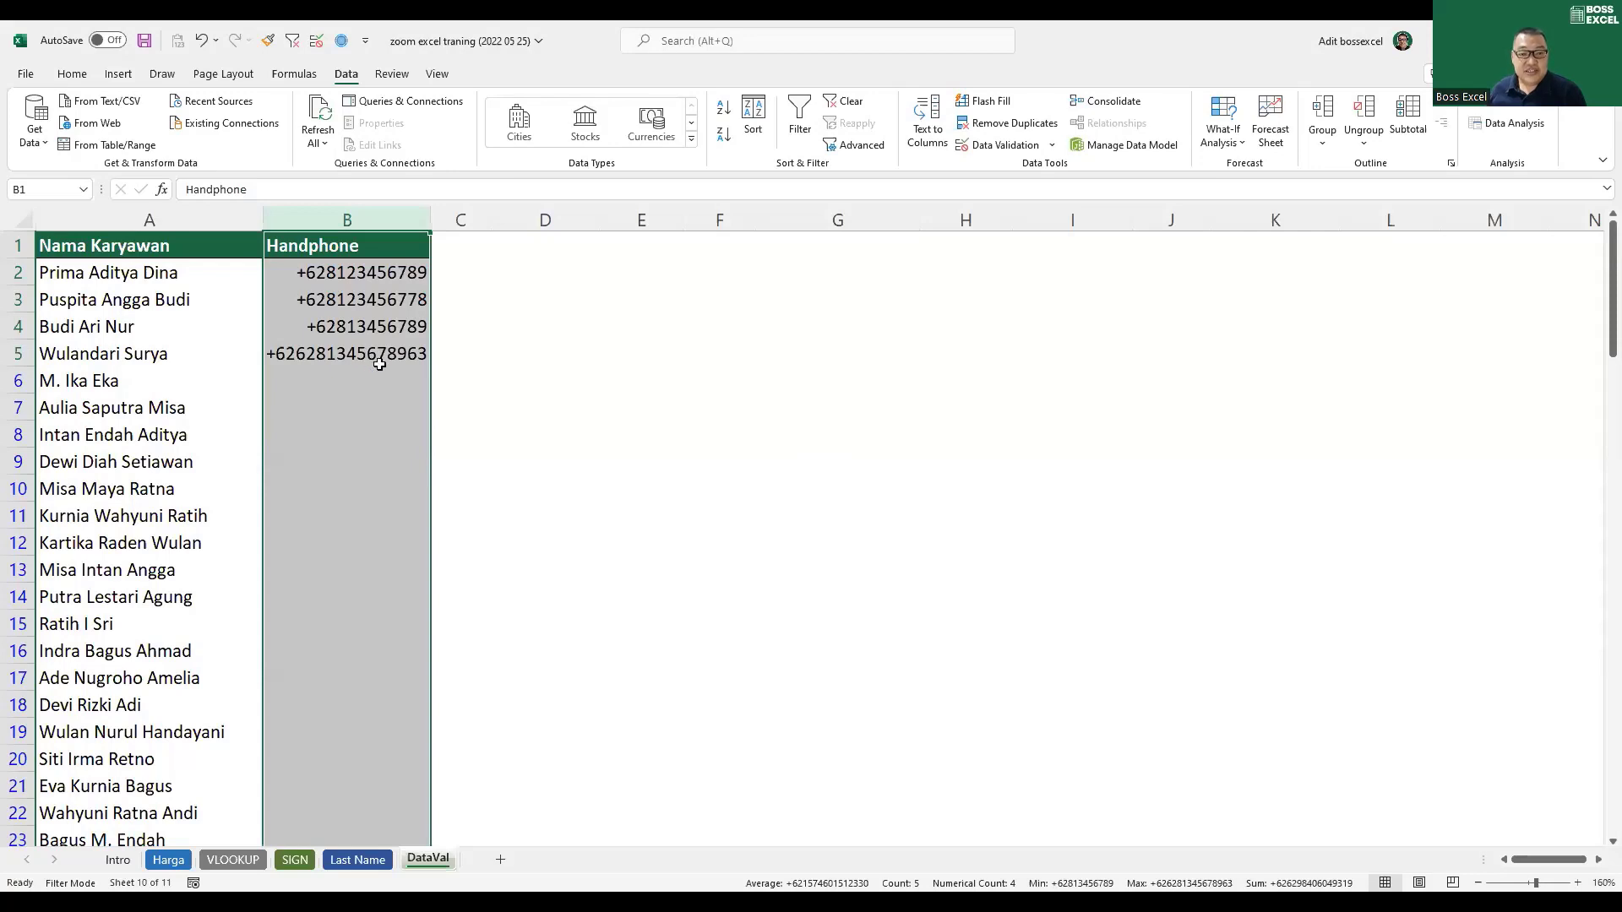
Check the B2:B5 values, then enter an 08-prefixed phone number in B6, displayed with +62.
left_click_drag(367, 356, 369, 280)
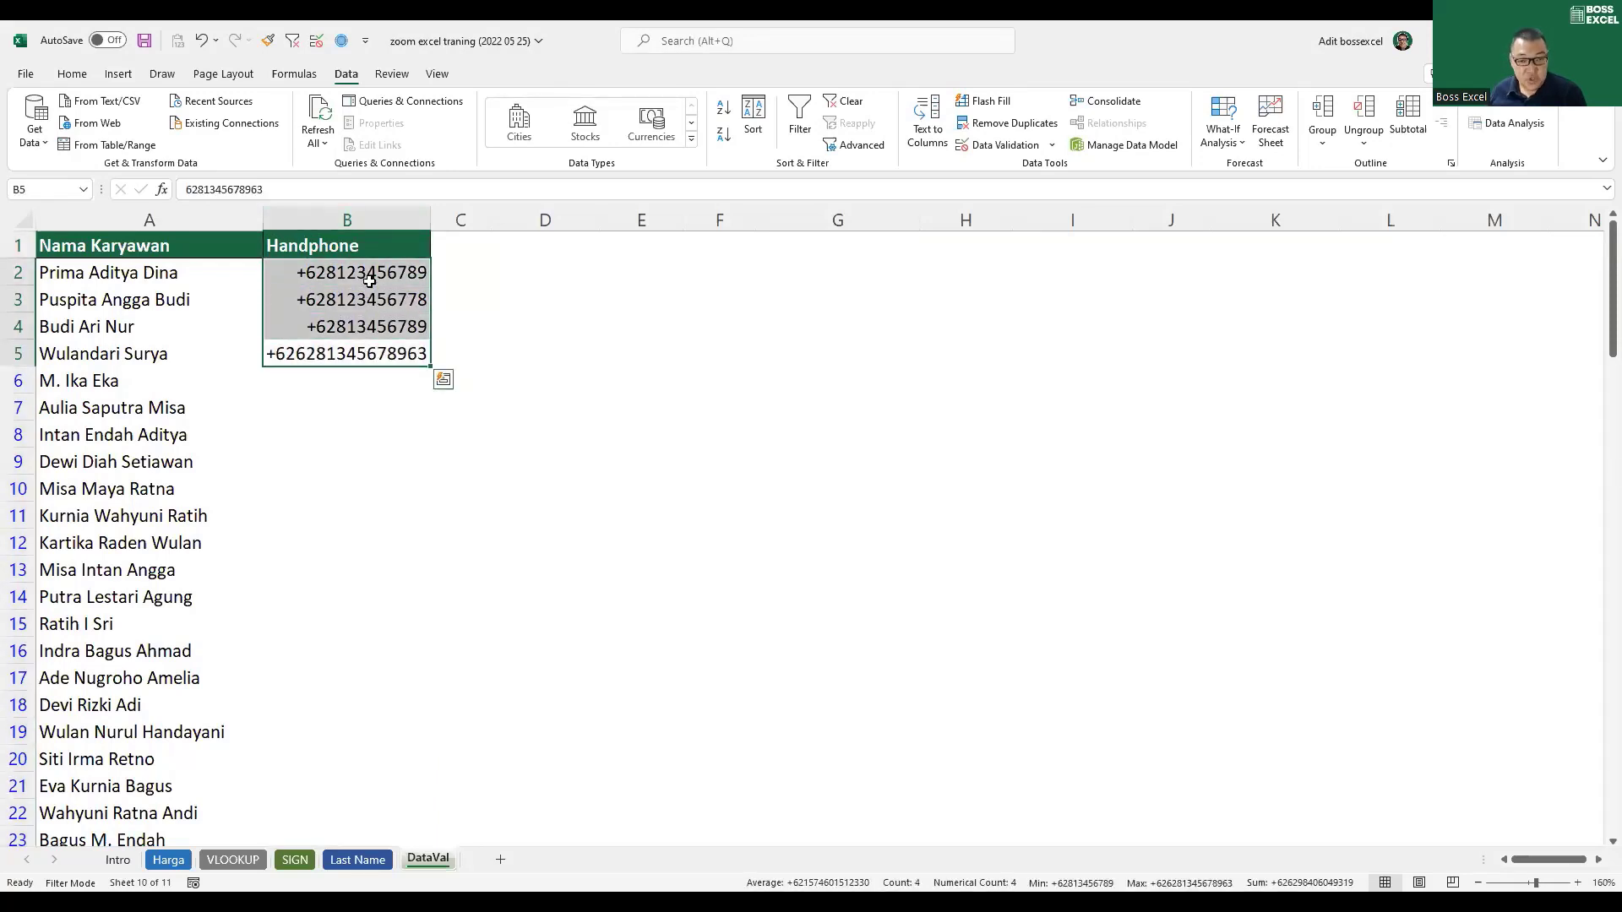
left_click_drag(376, 356, 385, 297)
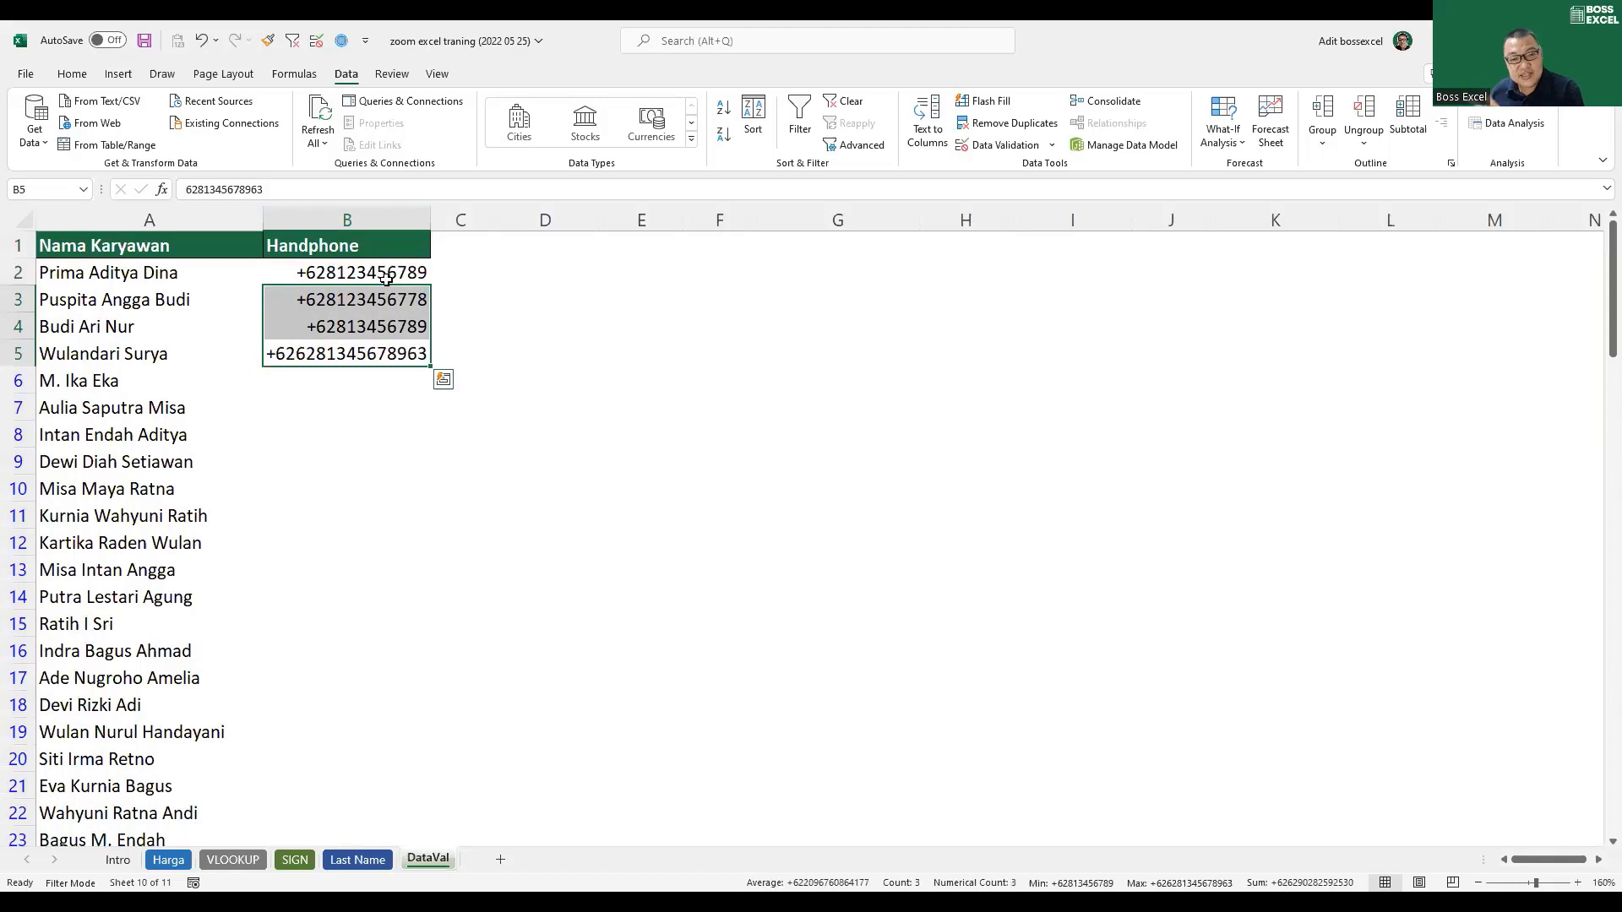
left_click(385, 382)
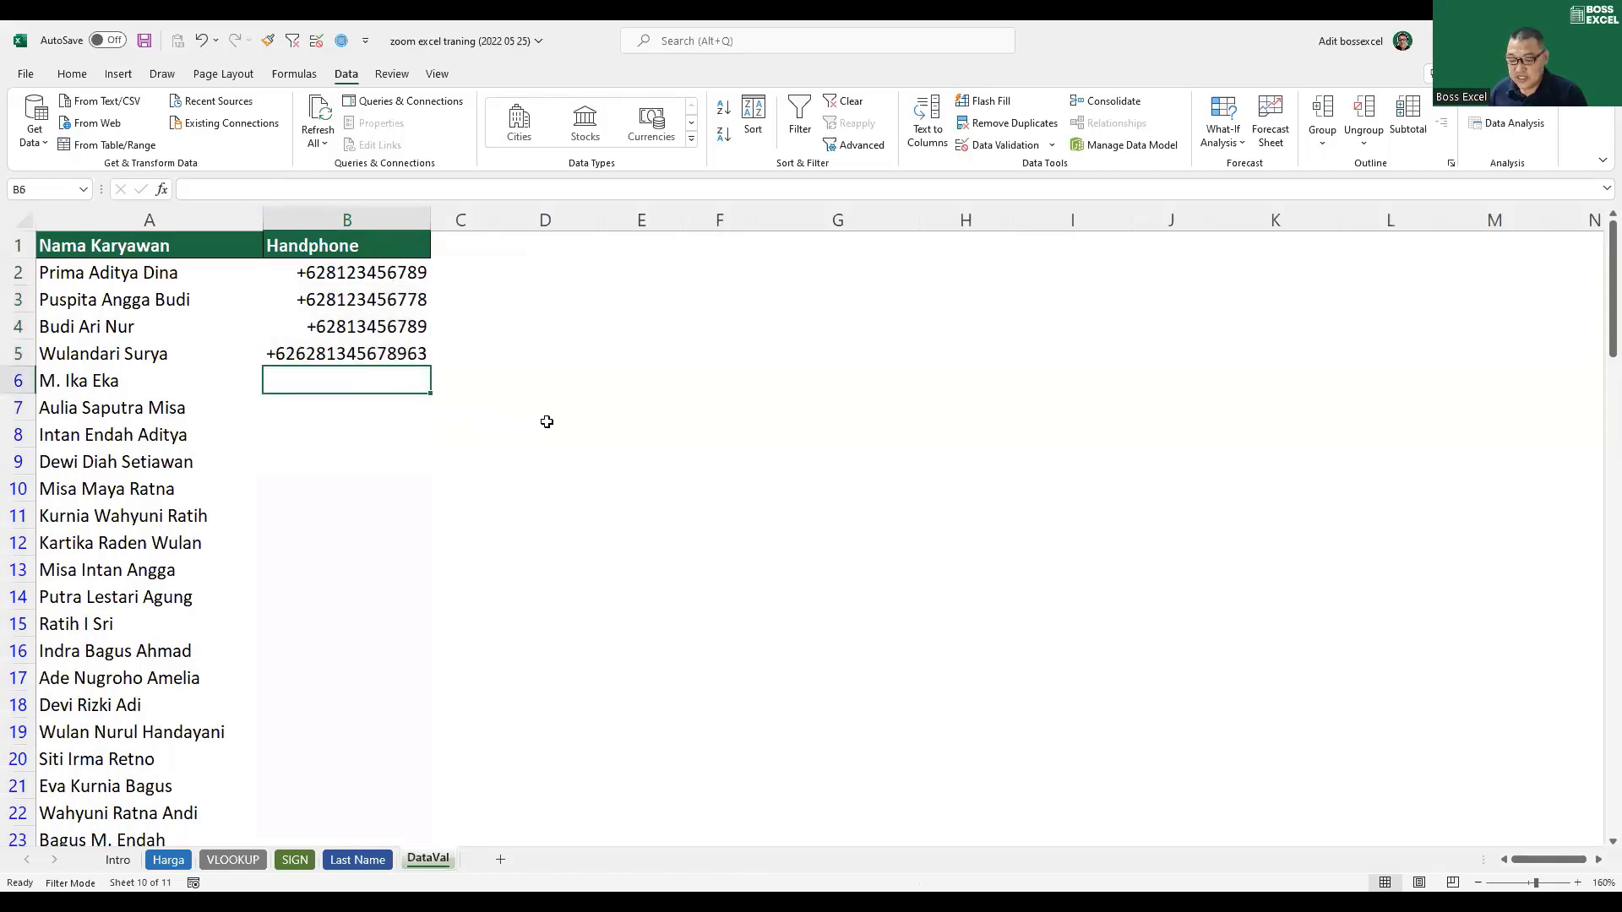
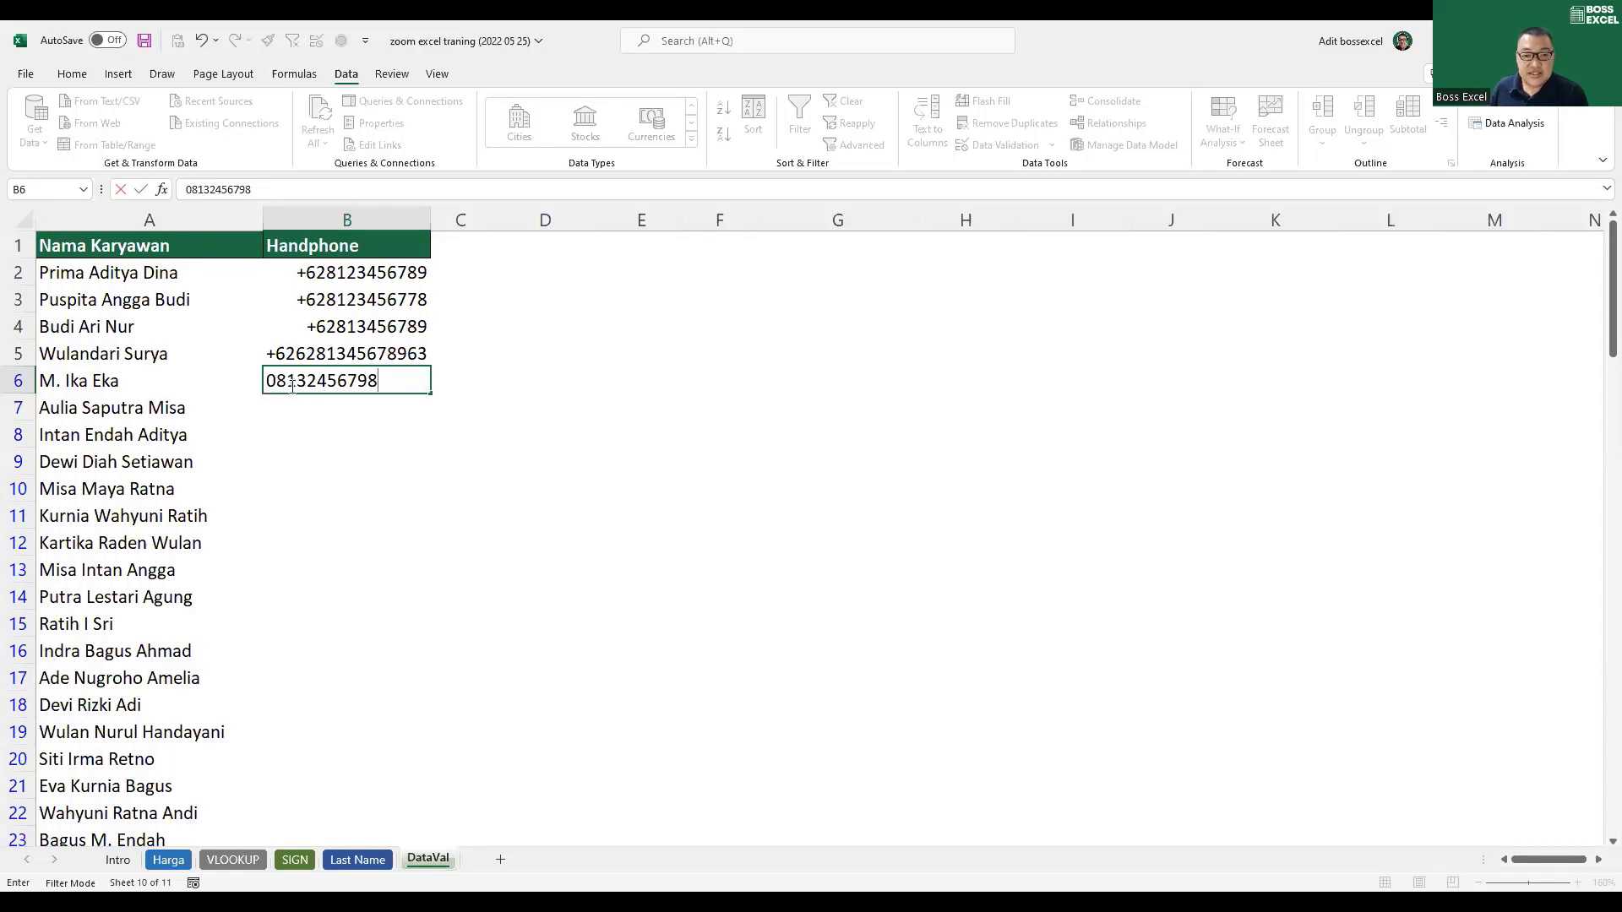
key("Return")
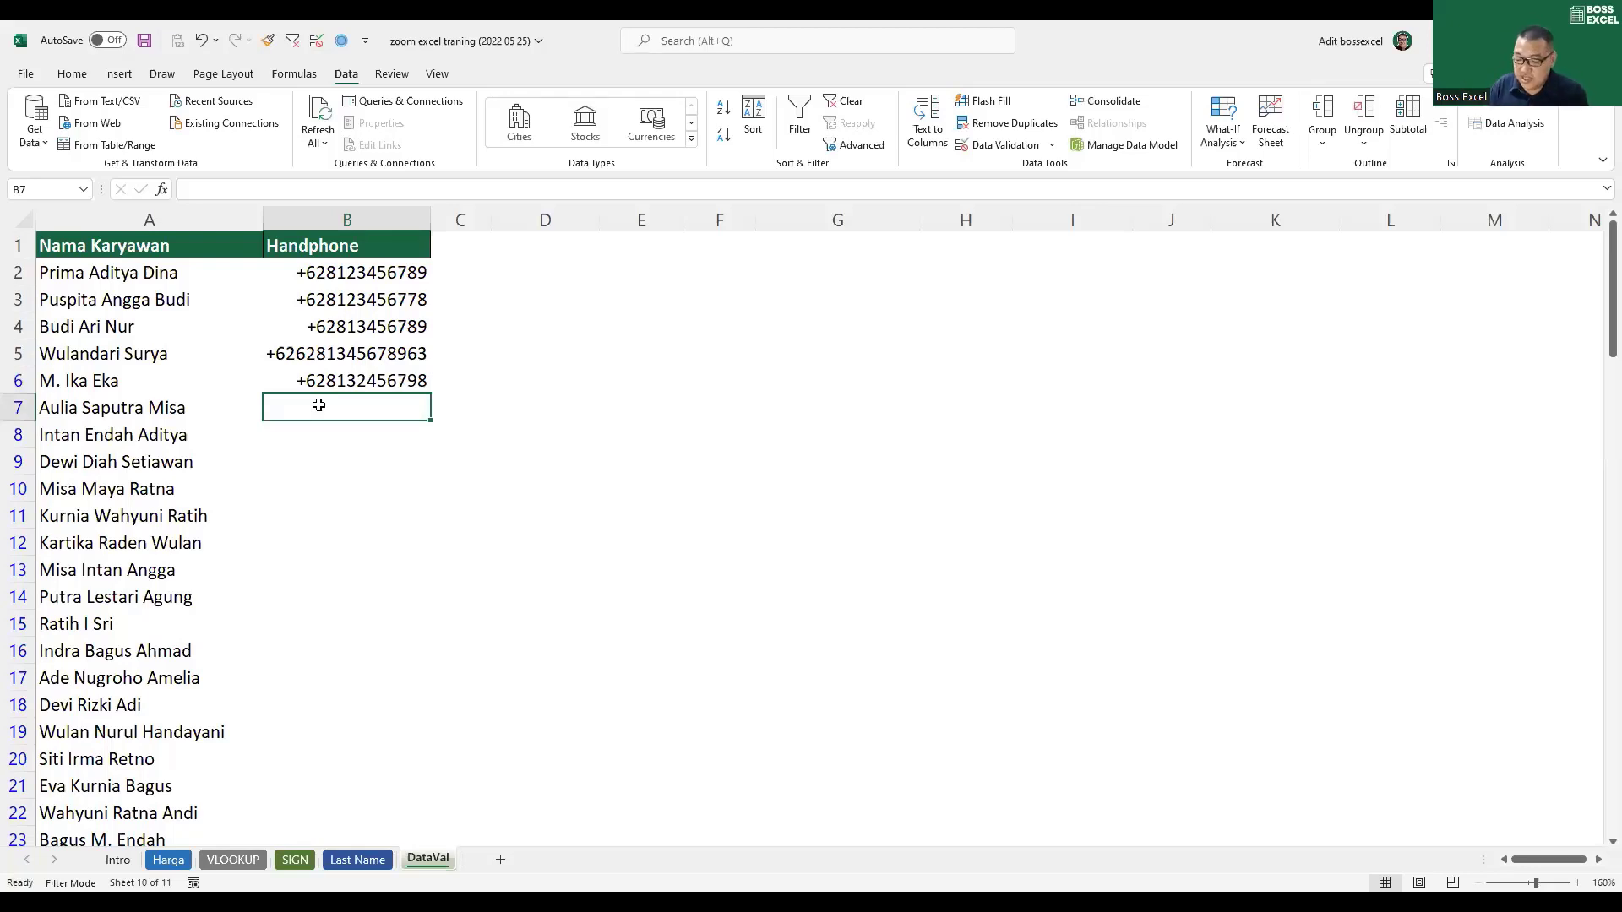
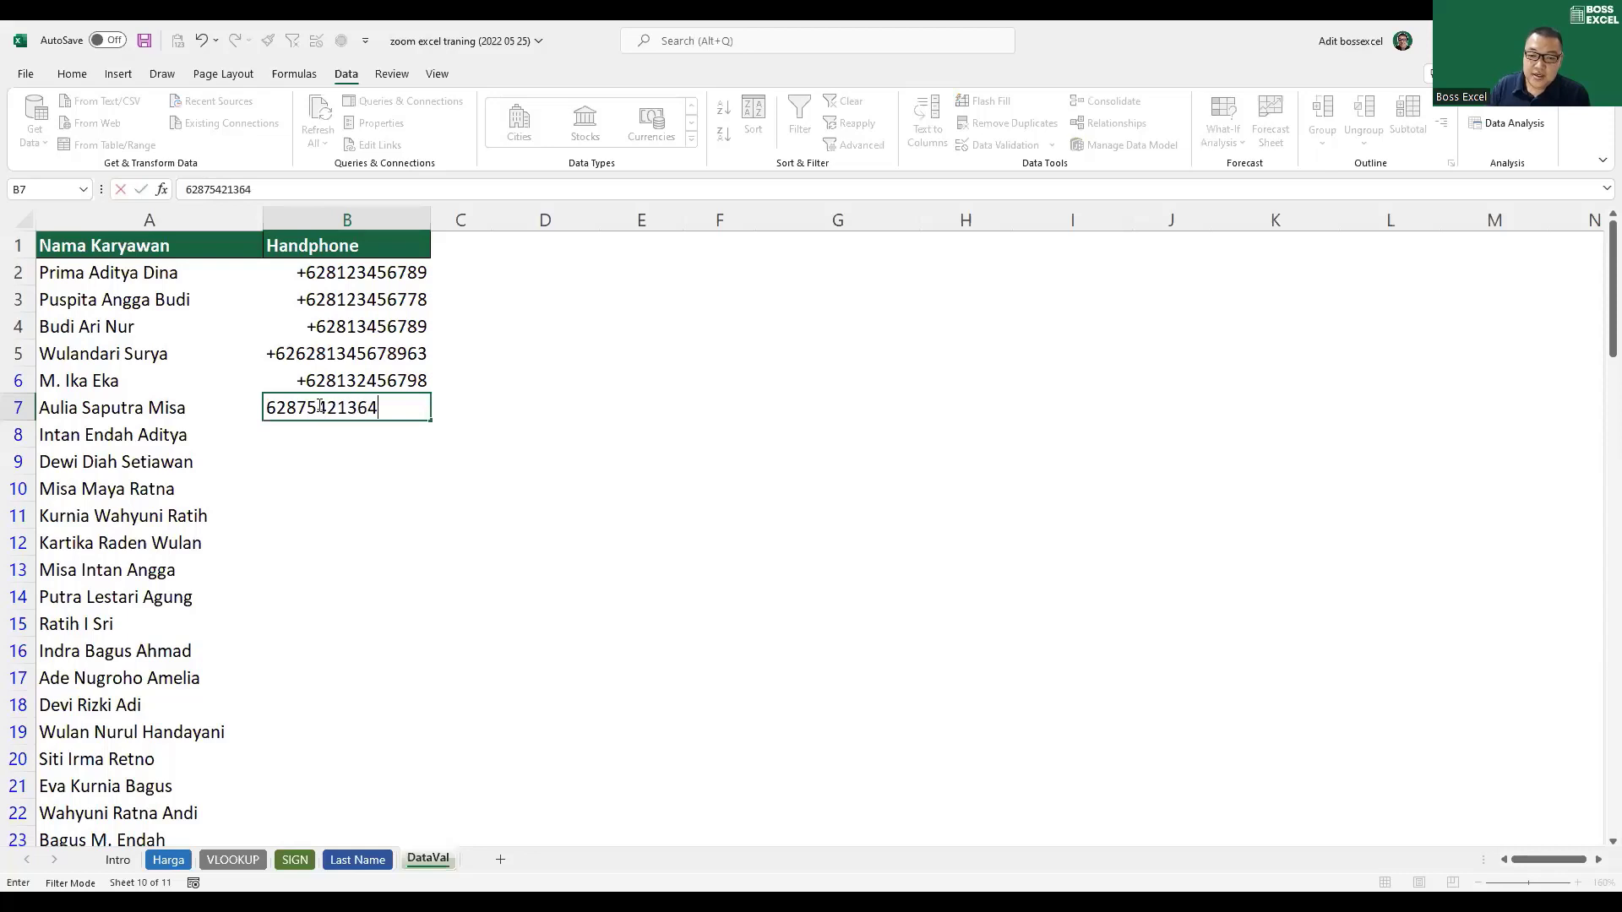
key("Return")
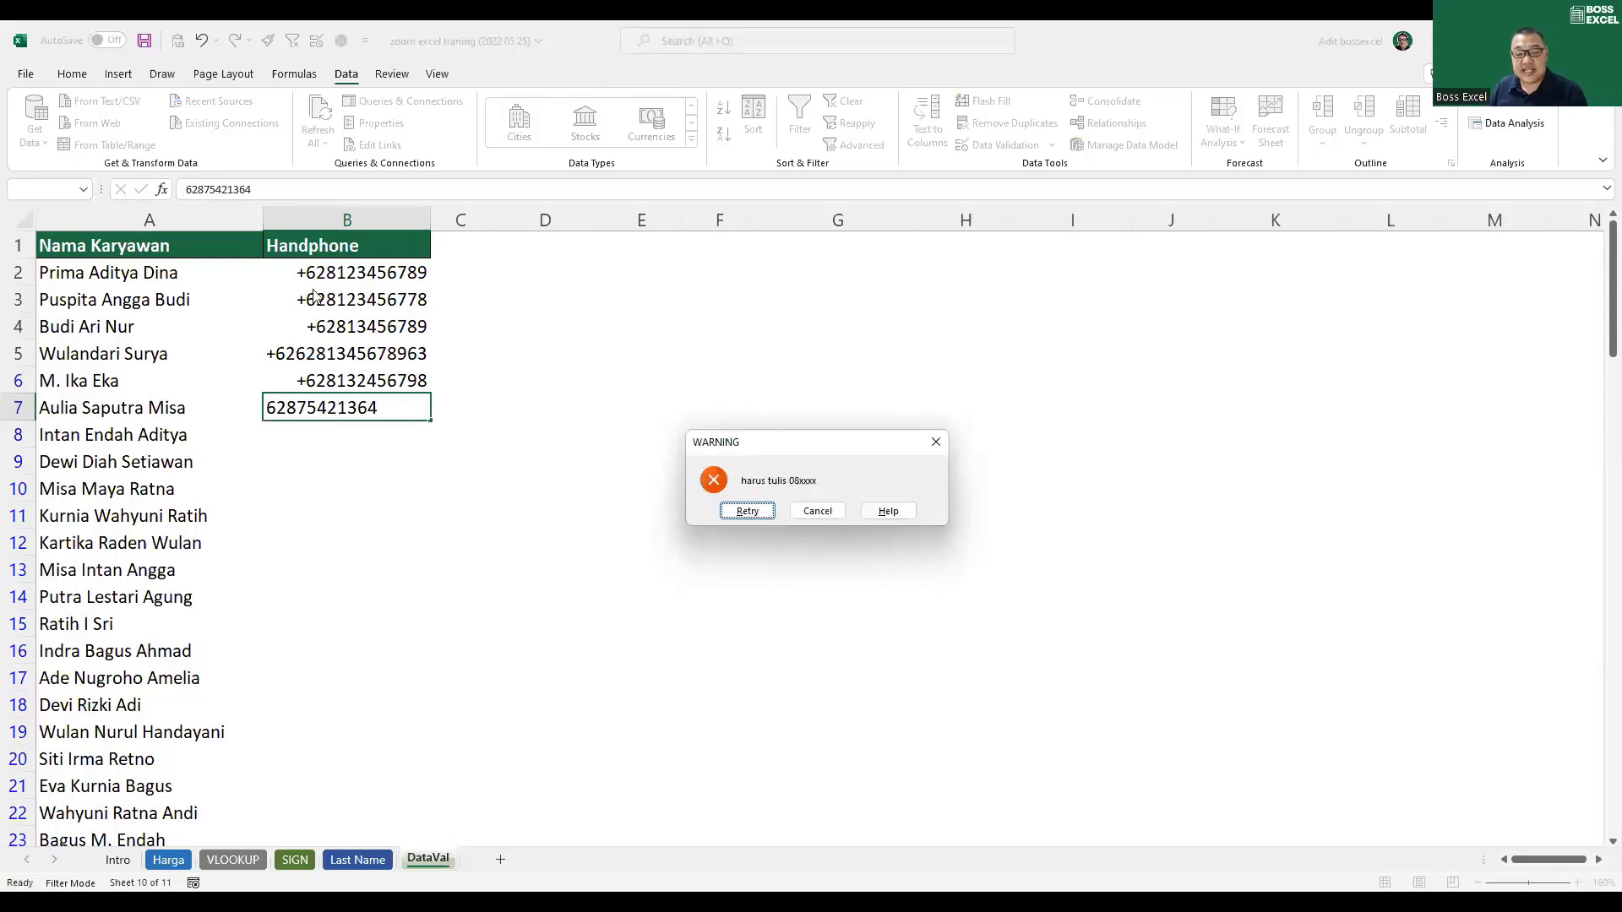
left_click_drag(811, 441, 367, 291)
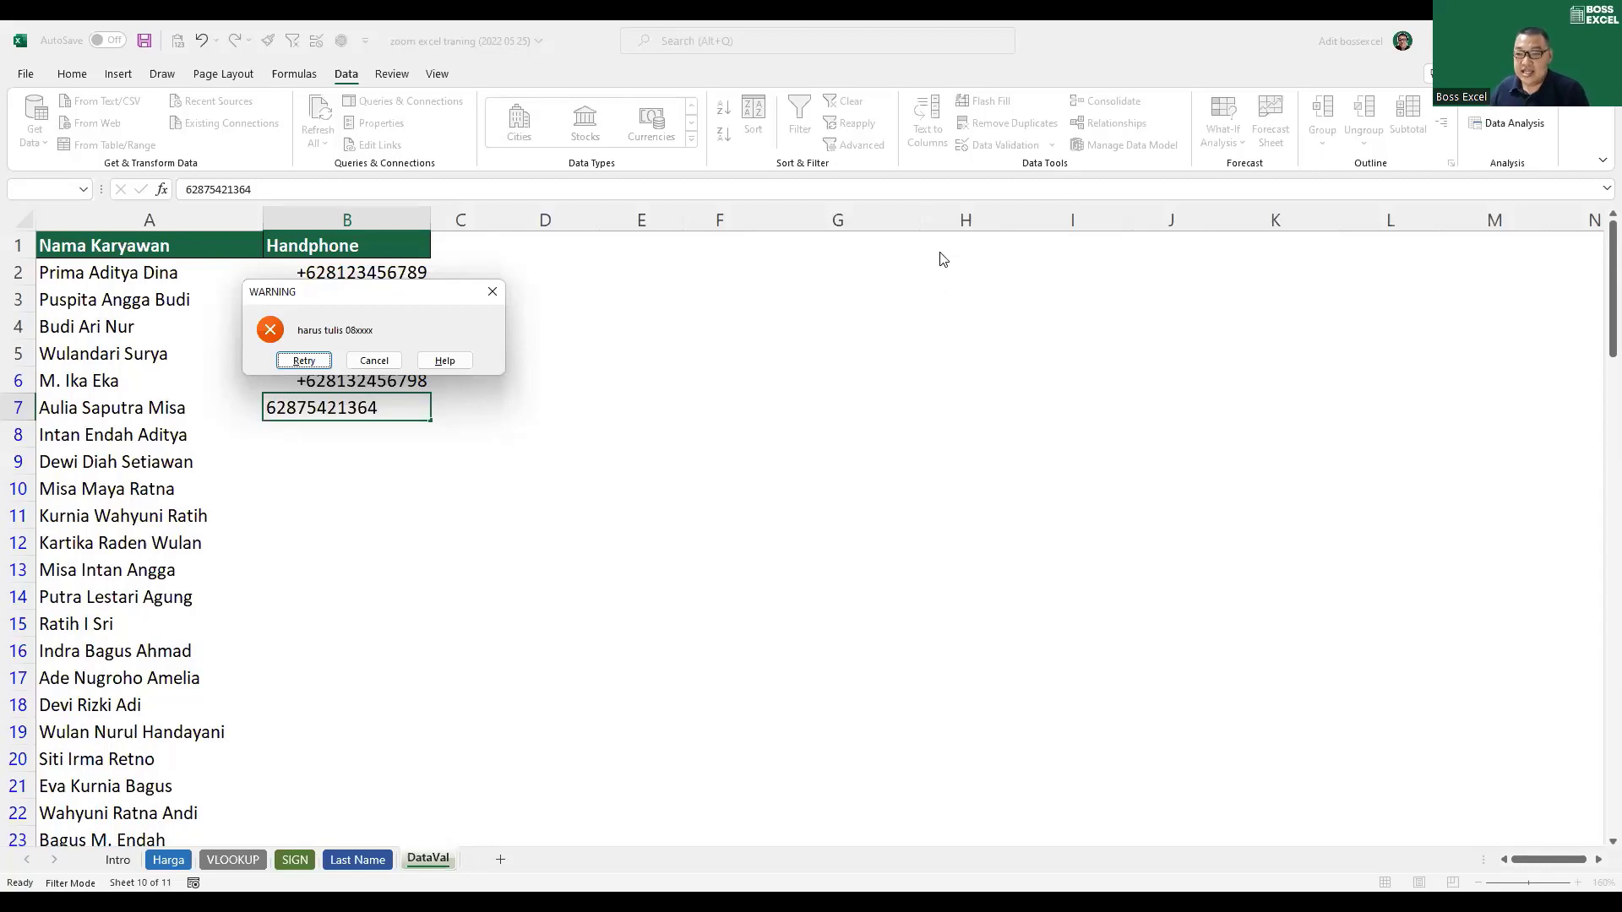
key("Escape")
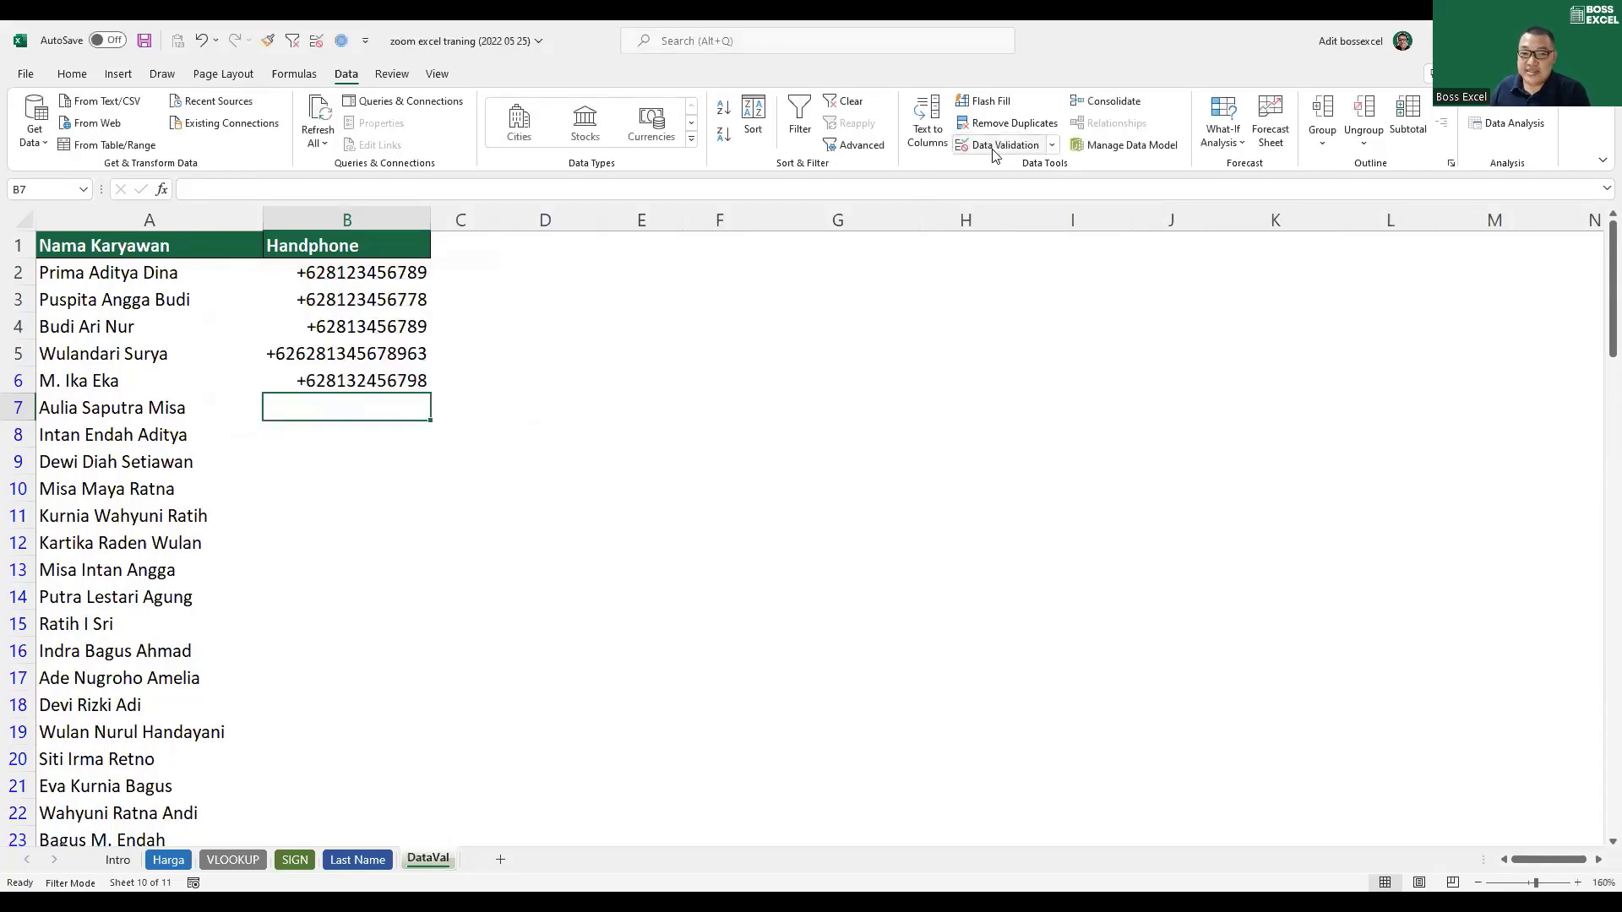
left_click(997, 149)
left_click(517, 287)
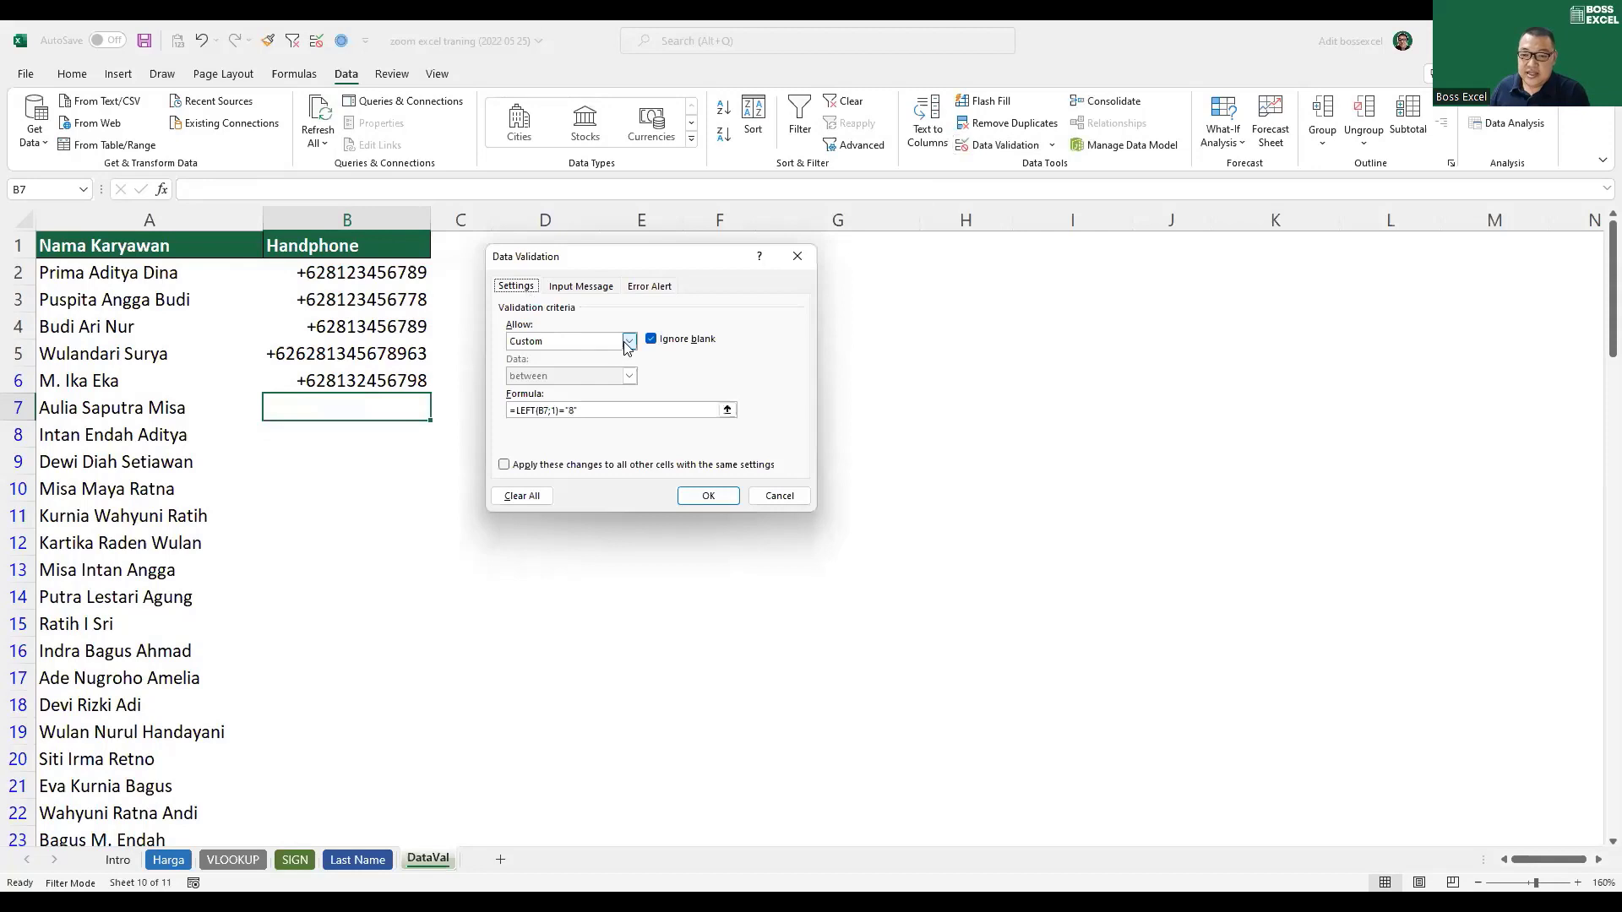
left_click(628, 340)
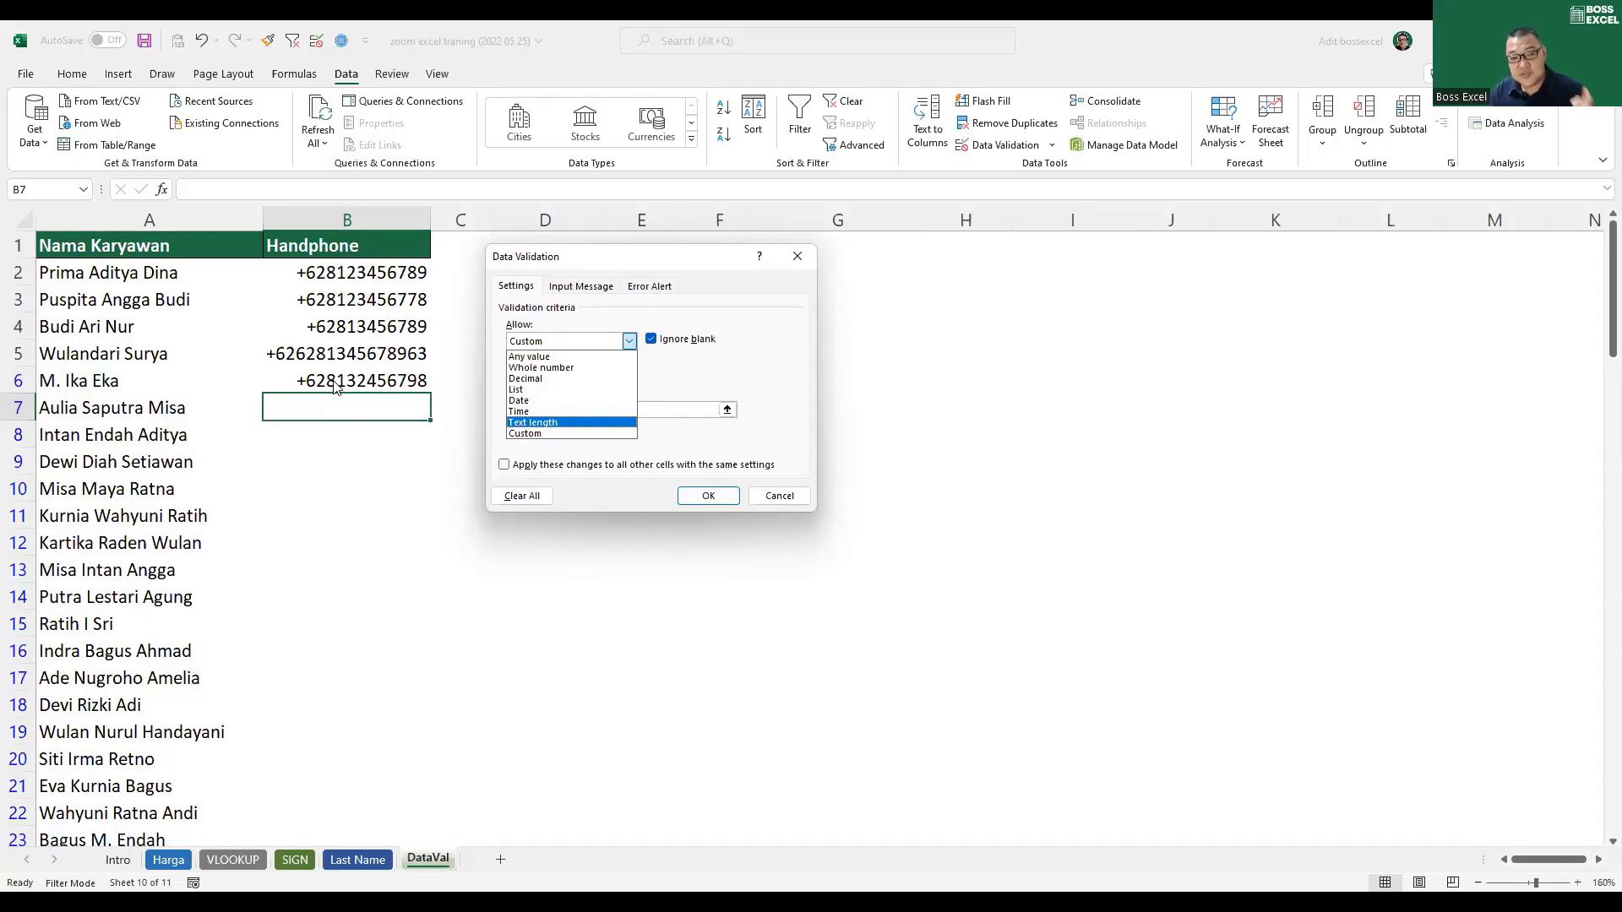
left_click(699, 395)
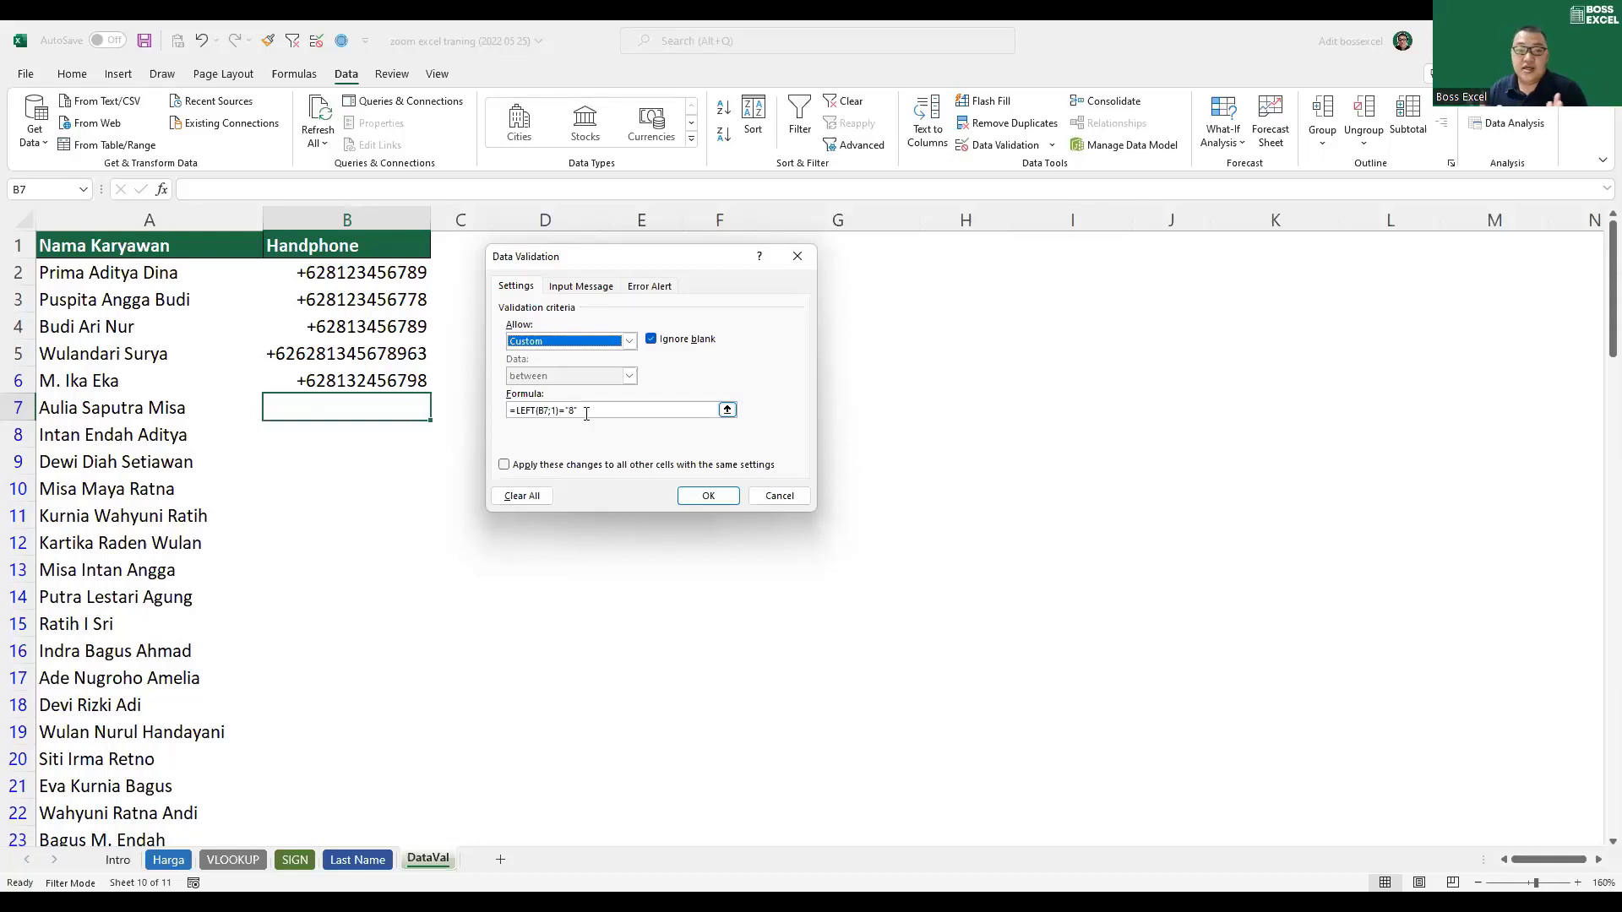
left_click(778, 498)
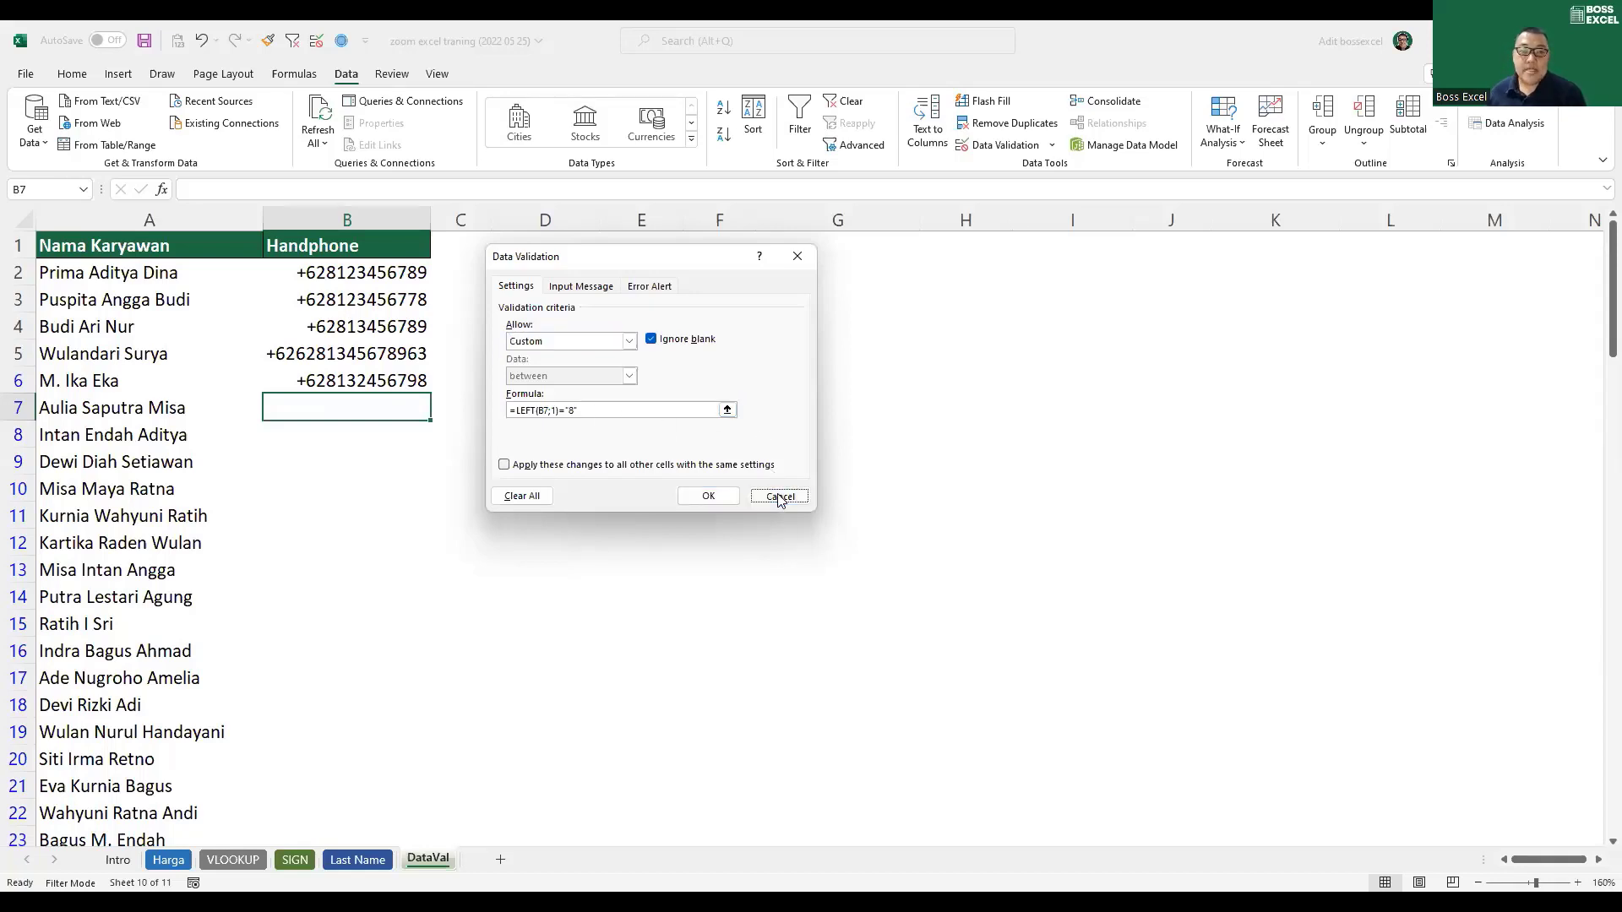